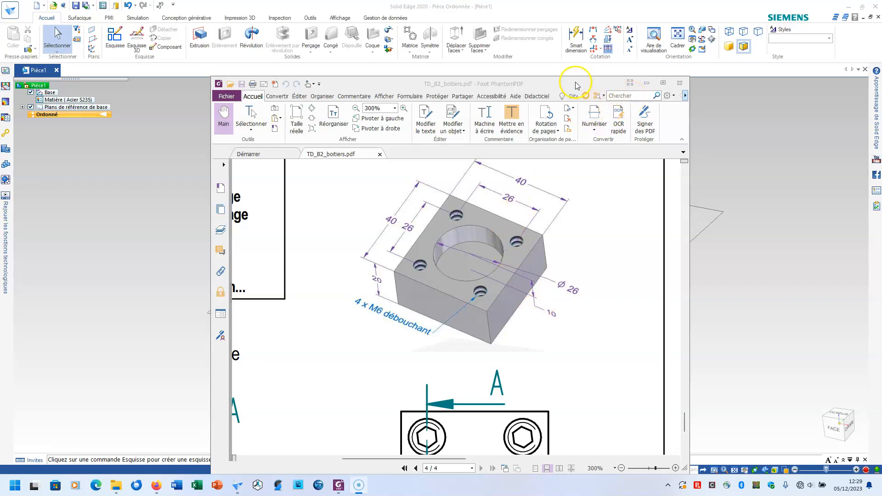
Step: Start an Extrusion on the top (xy) plane and sketch a rectangle about 83 mm wide centred on the origin
drag(578, 85, 0, 54)
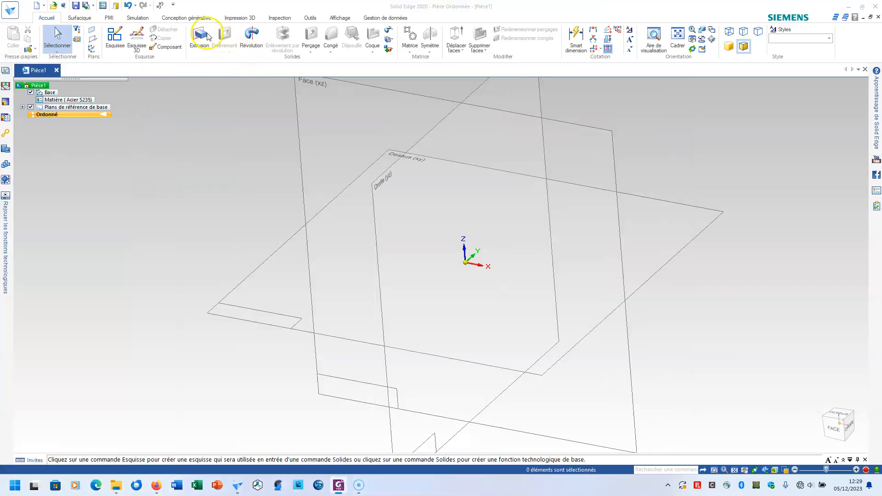
click(205, 36)
click(256, 285)
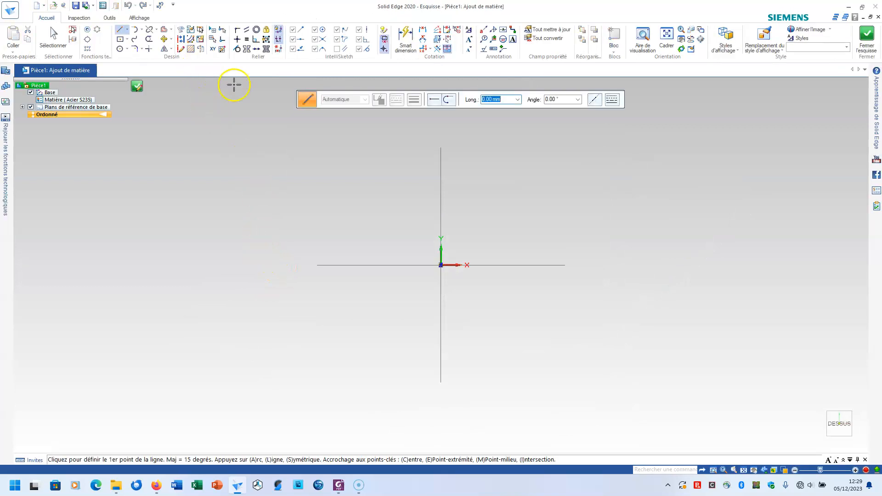
click(120, 39)
click(440, 266)
click(350, 189)
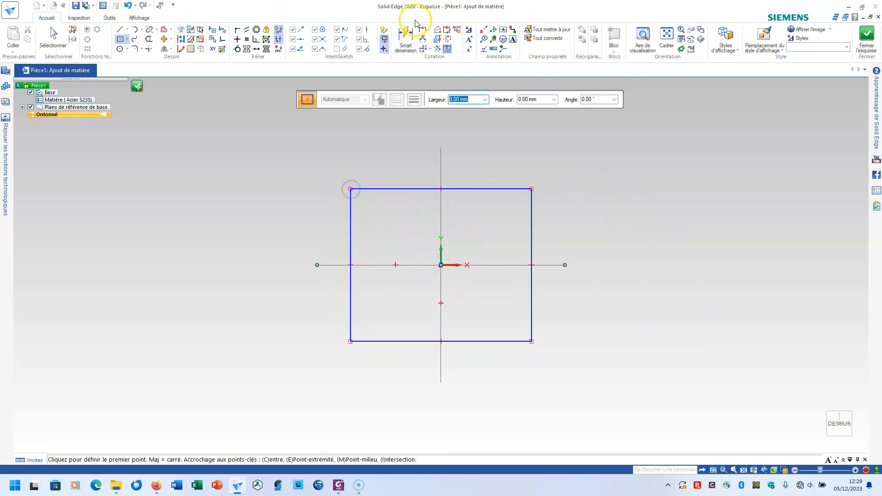
Step: Dimension the rectangle's width to 40 mm and make its upper and left sides equal
click(407, 36)
click(402, 188)
click(404, 163)
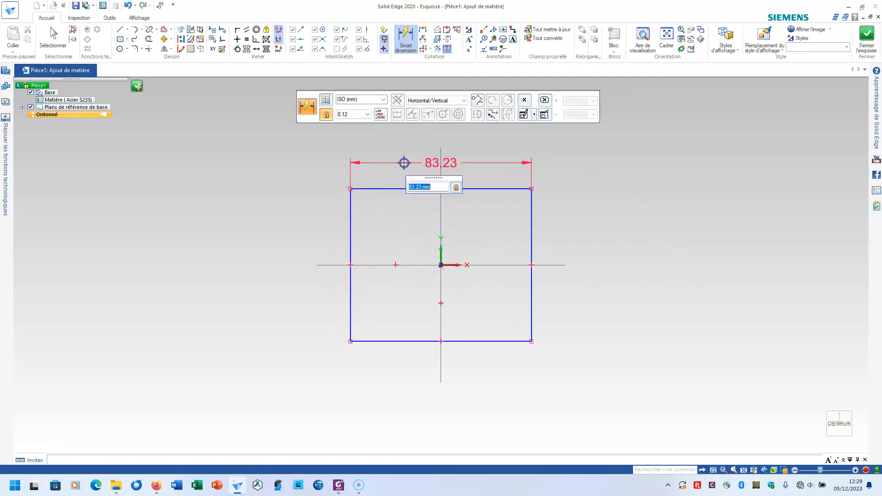
text(40)
key(Return)
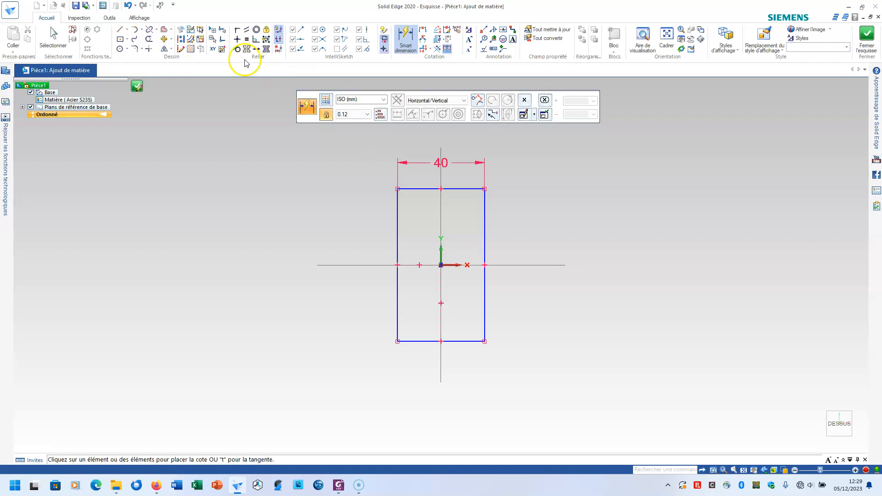
click(247, 39)
click(416, 189)
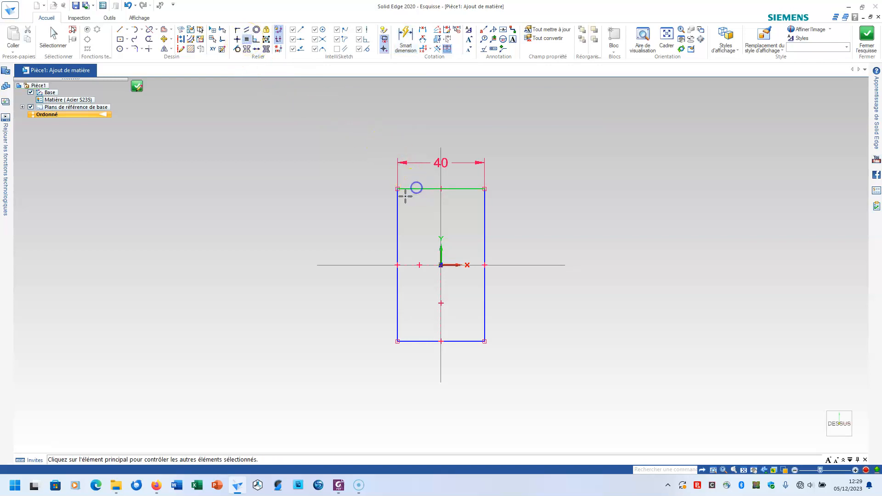
click(398, 205)
Step: Close the square sketch and extrude it 20 mm upward, then finish the feature
click(867, 34)
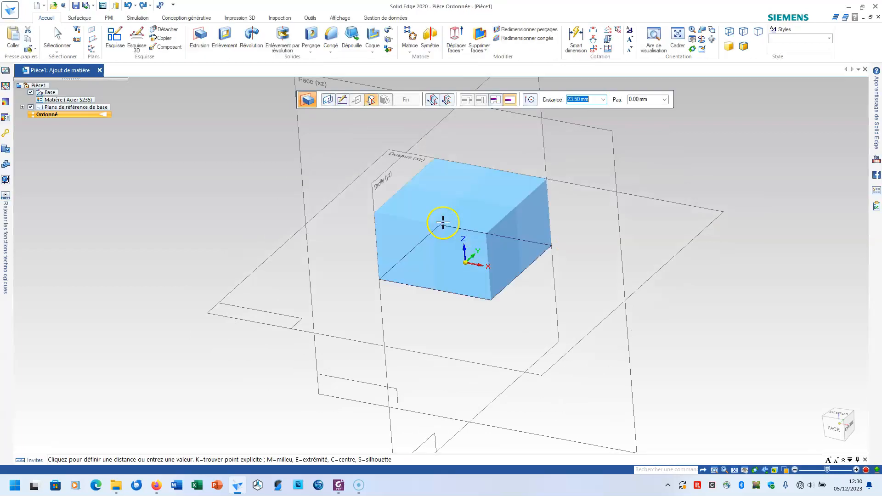
click(335, 183)
click(406, 99)
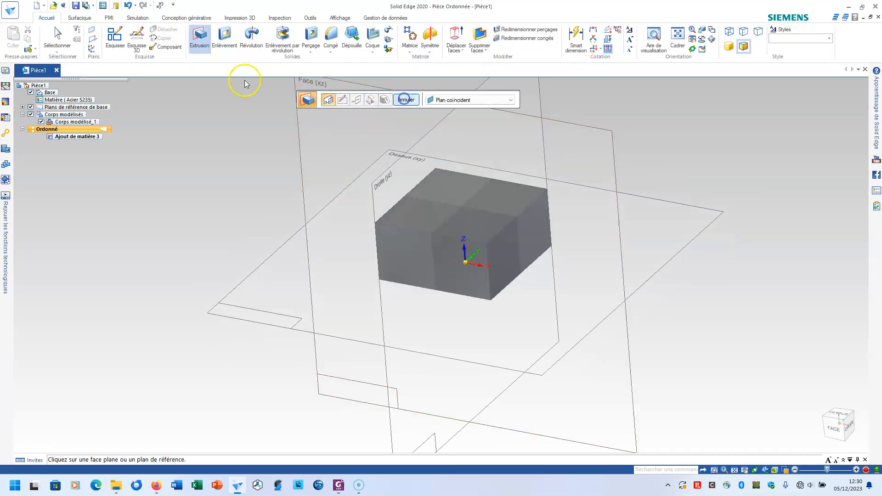
Step: Start a material cut on the block's top face and sketch a circle about 26.5 mm in diameter centred on the origin
click(224, 36)
click(407, 203)
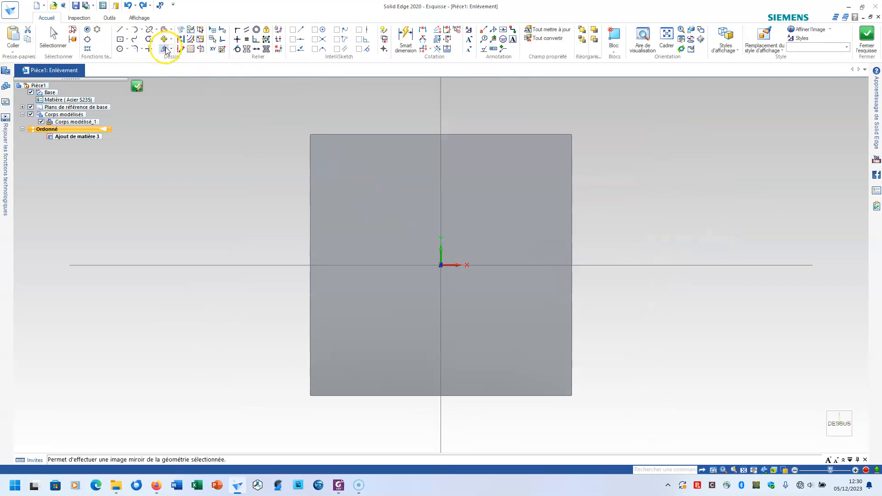
click(120, 49)
click(440, 265)
click(406, 187)
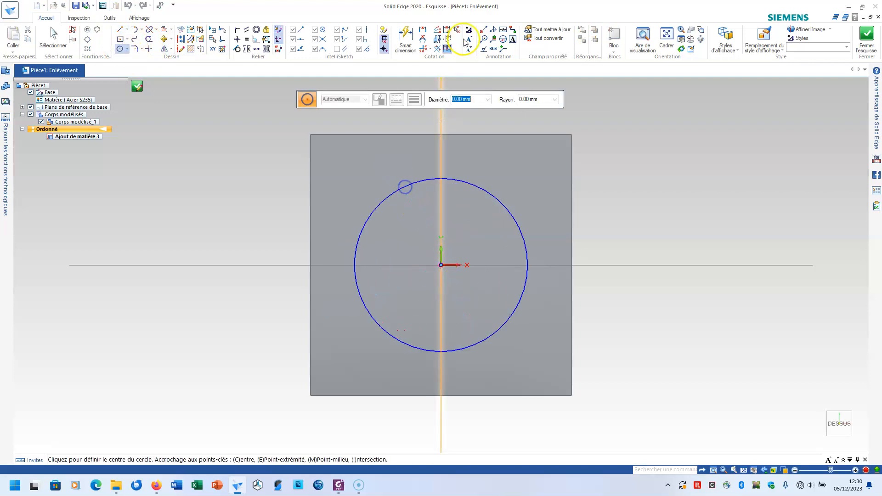
Step: Dimension the circle's diameter to 26 mm
click(406, 39)
click(480, 188)
click(507, 173)
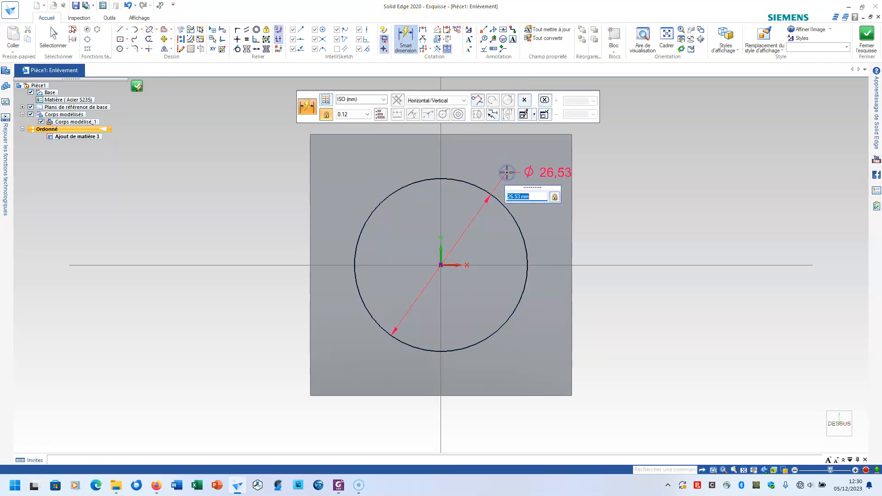
text(26)
key(Return)
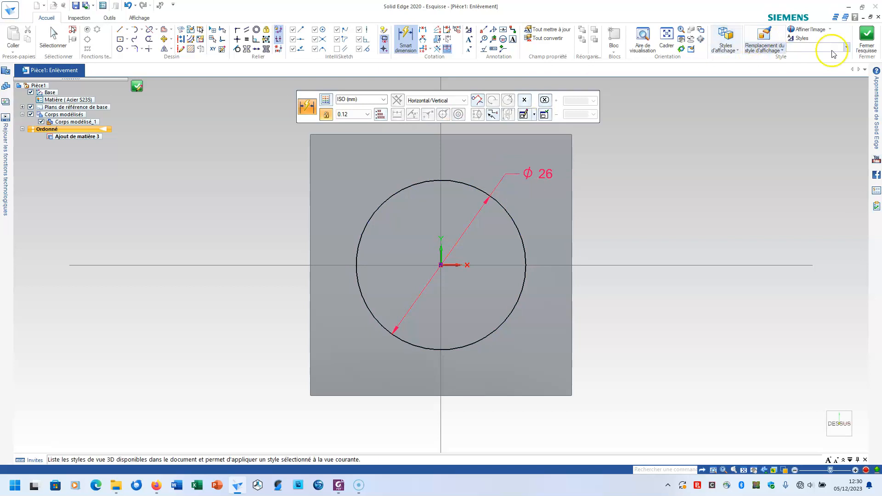
Step: Close the circle sketch and cut it 10 mm down into the block with a finite extent
click(867, 37)
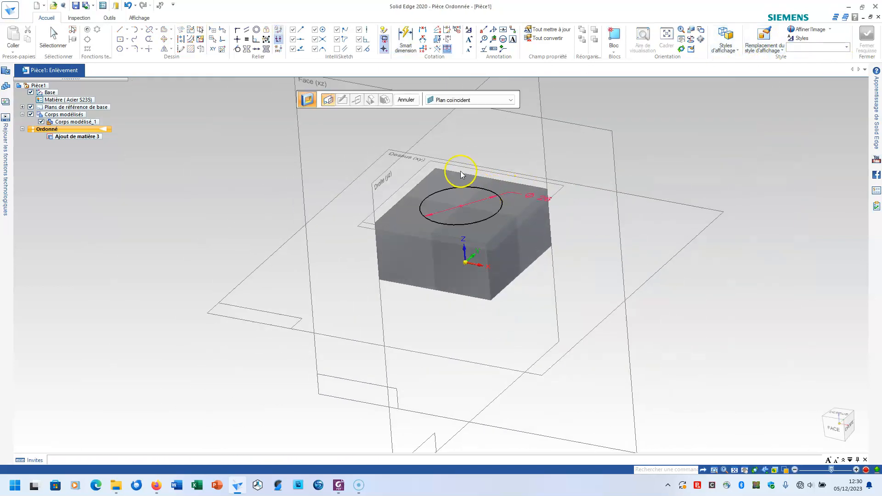
click(509, 100)
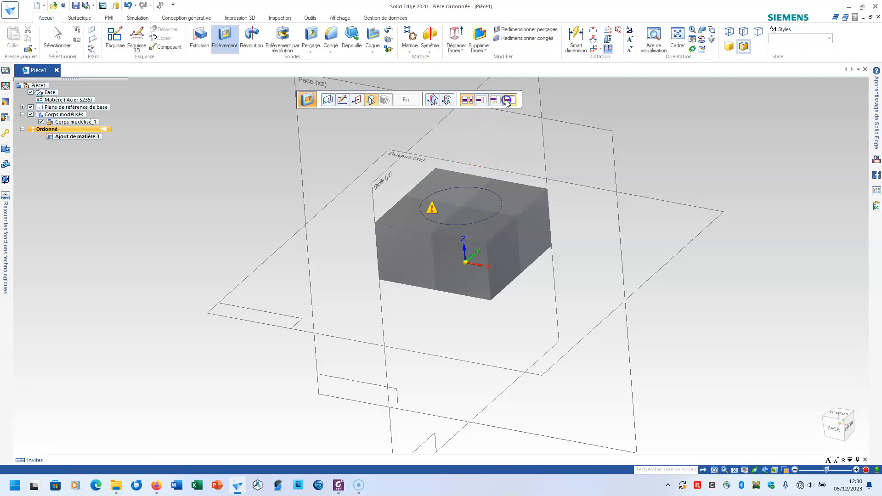
click(529, 233)
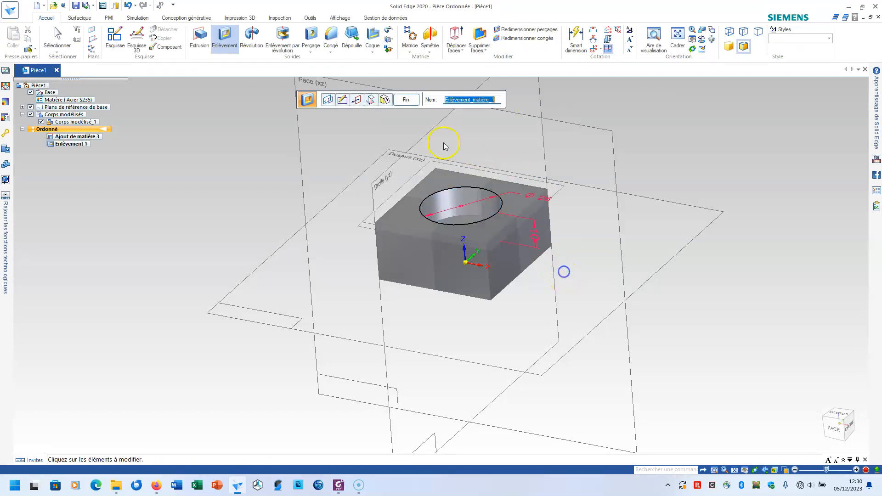
click(406, 99)
Step: Start a Hole feature on the block's top face and sketch a rectangle about 29 mm wide centred on the origin
click(310, 34)
click(448, 181)
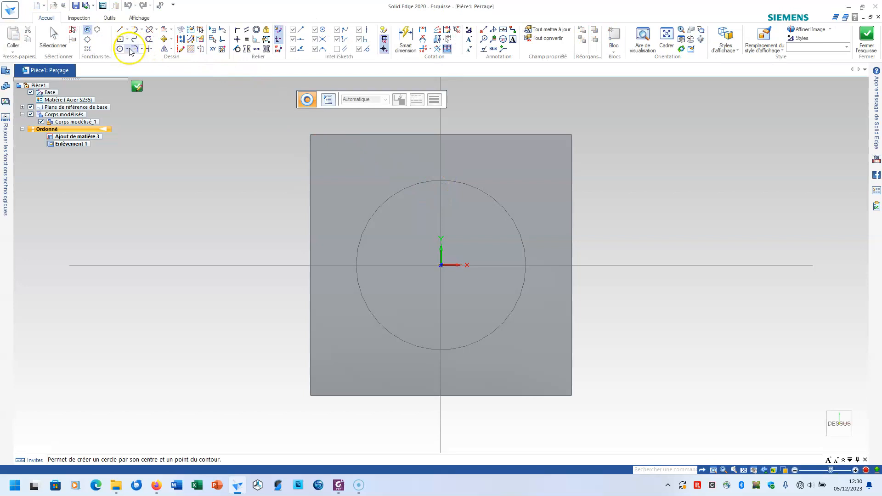
click(120, 41)
click(441, 265)
click(346, 162)
Step: Dimension the hole-layout rectangle's width to 26 mm and make its upper and left sides equal
click(405, 39)
click(410, 162)
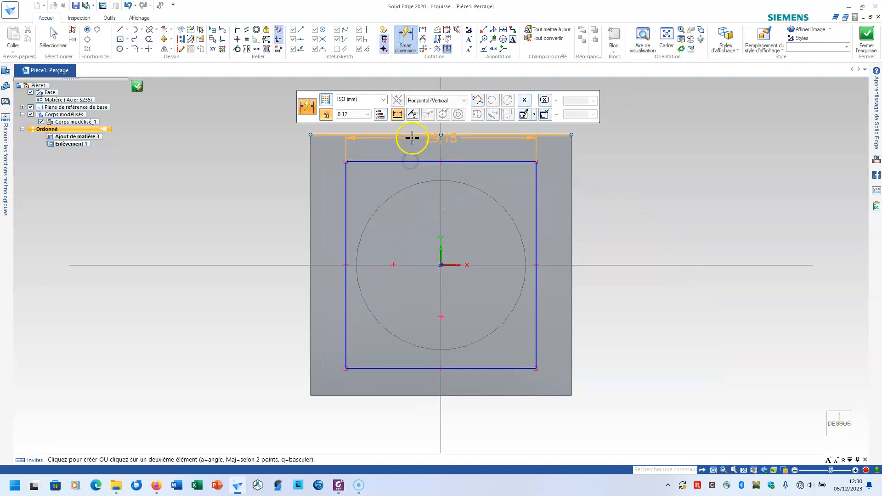
click(414, 142)
text(26)
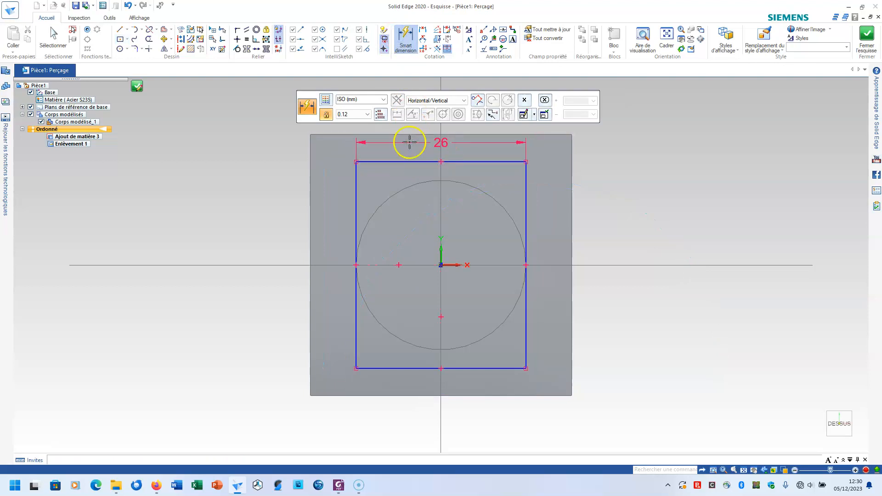
click(247, 39)
click(385, 162)
click(357, 181)
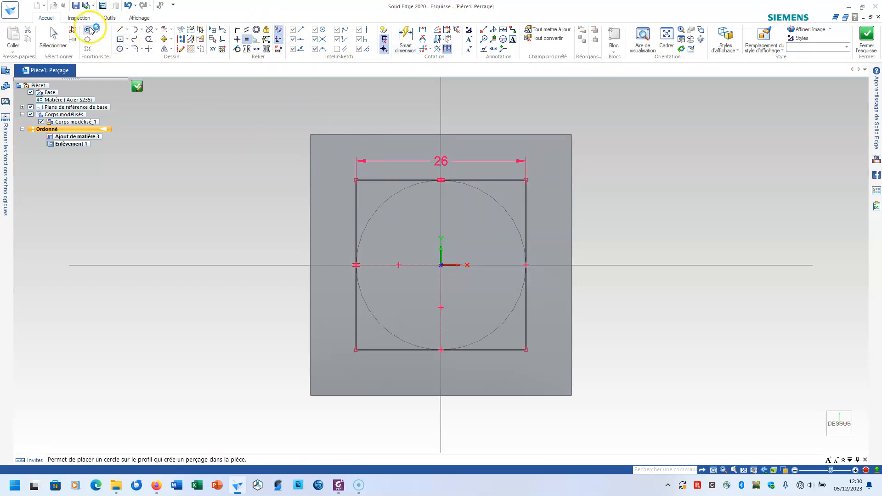
Step: Configure the hole as an ISO Metric M6 standard threaded hole, through all, threaded over its full length
click(89, 30)
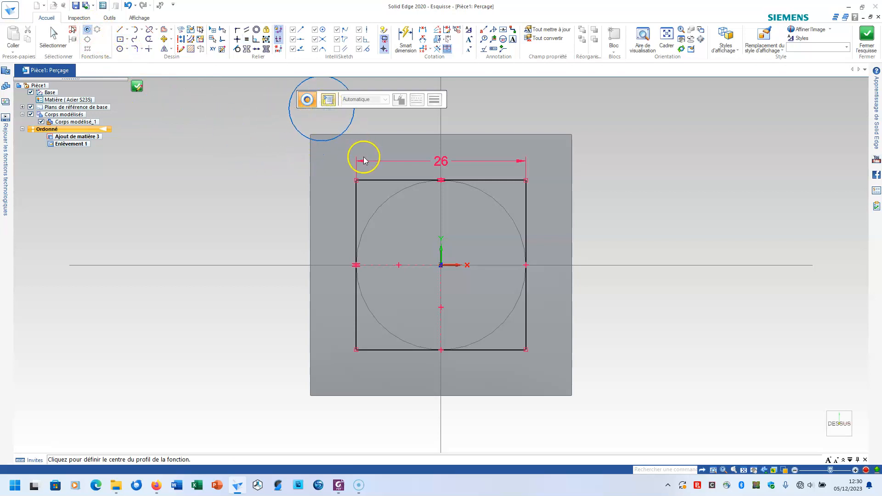
click(382, 129)
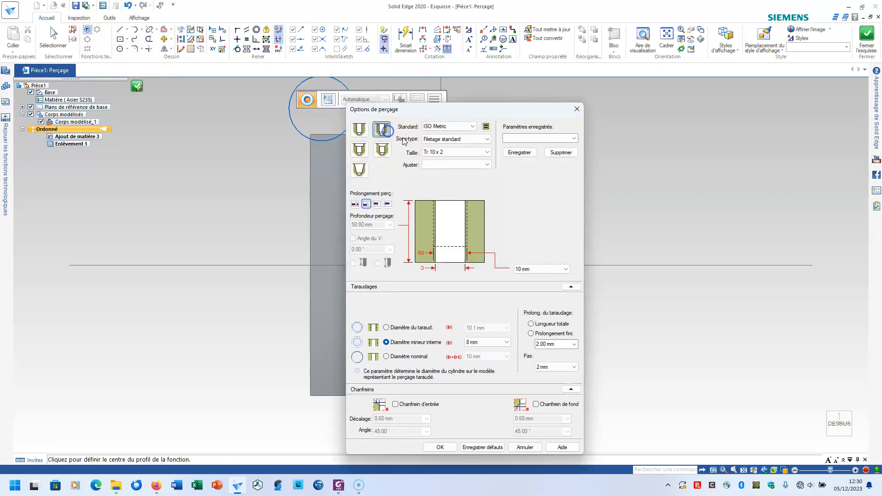
click(432, 152)
scroll(438, 193, up, 6)
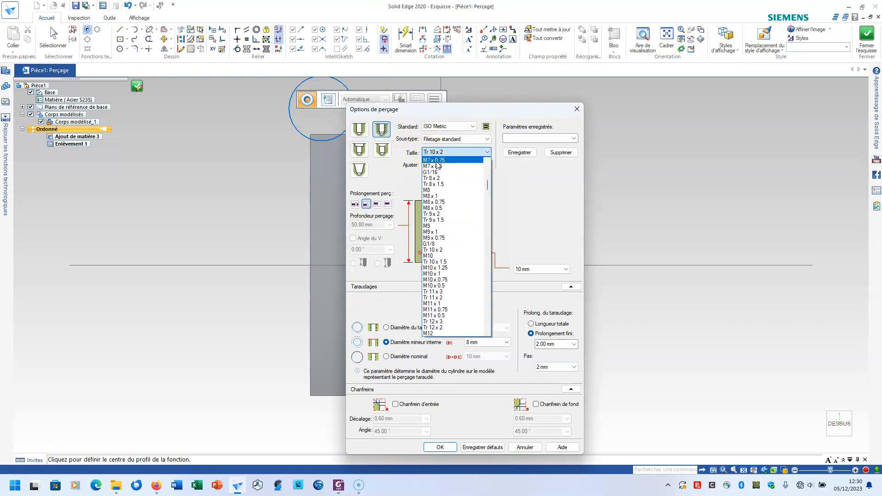
scroll(439, 193, up, 4)
click(440, 175)
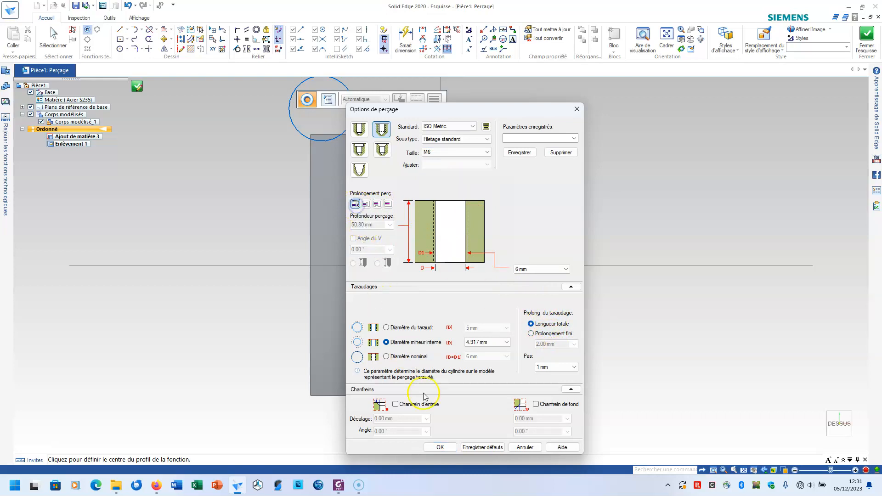
click(441, 447)
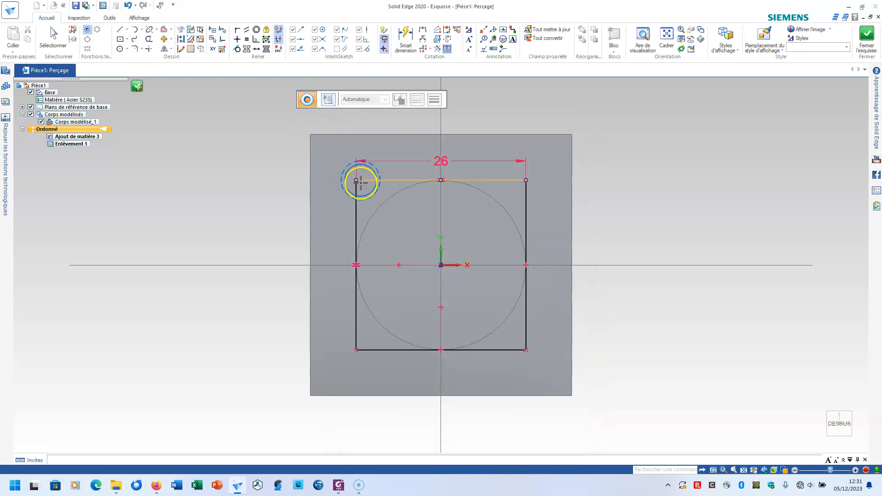
Step: Place the M6 threaded holes on the four corners of the 26 mm square, close the sketch and finish the hole feature
click(356, 179)
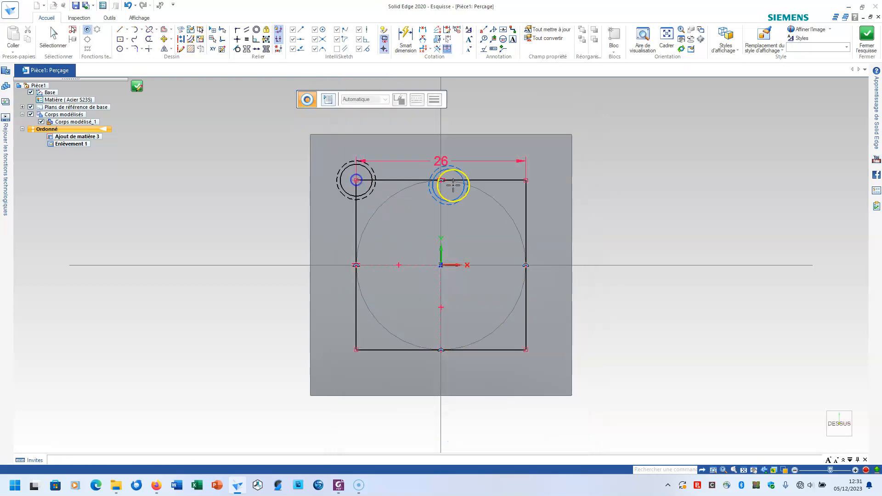
click(526, 180)
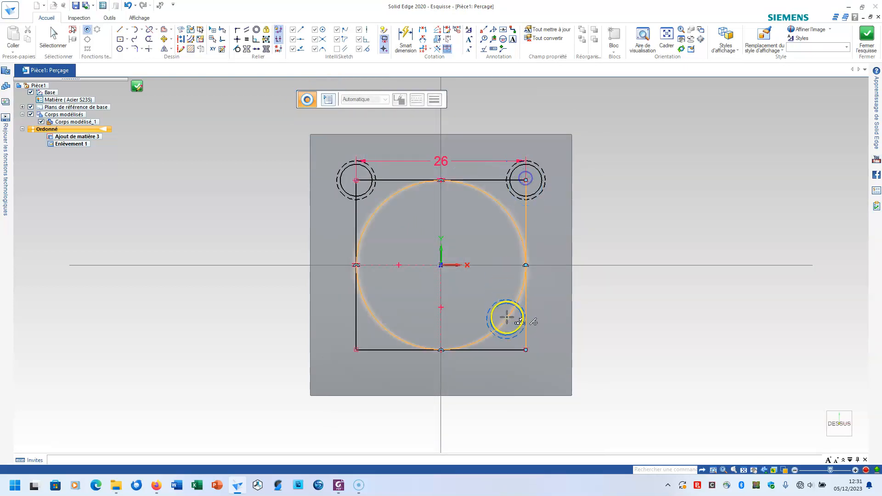
click(527, 350)
click(357, 350)
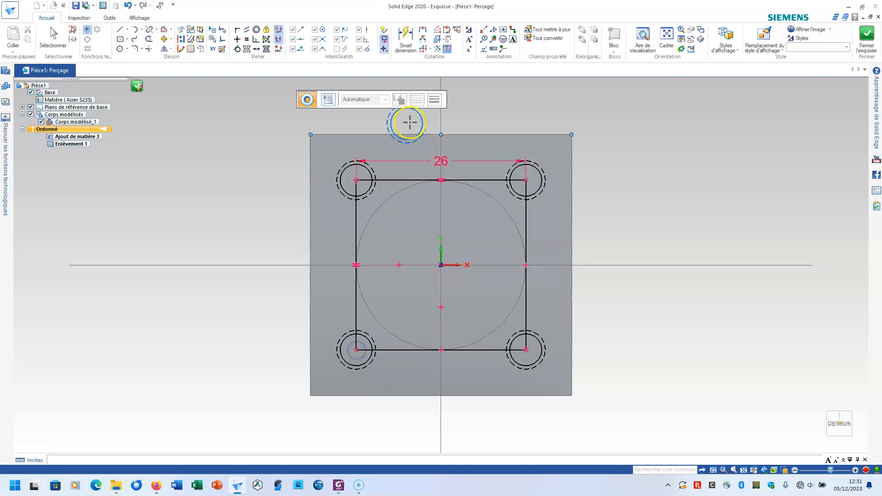
click(867, 36)
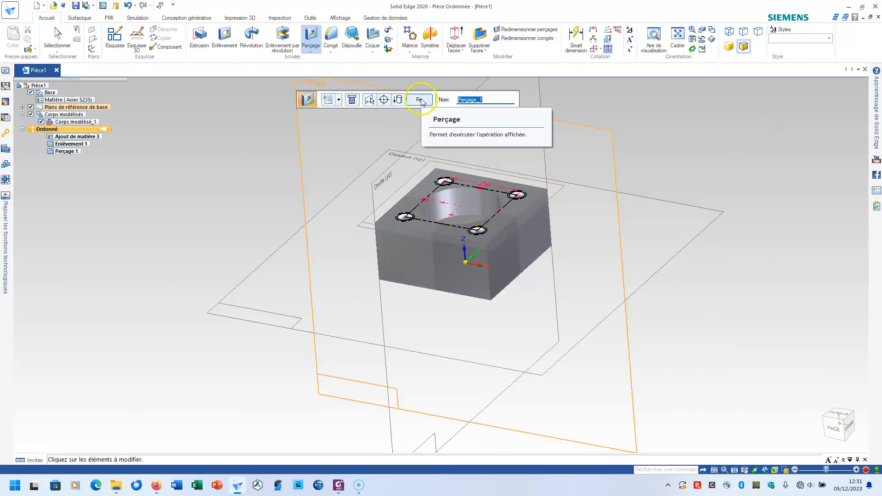
click(420, 101)
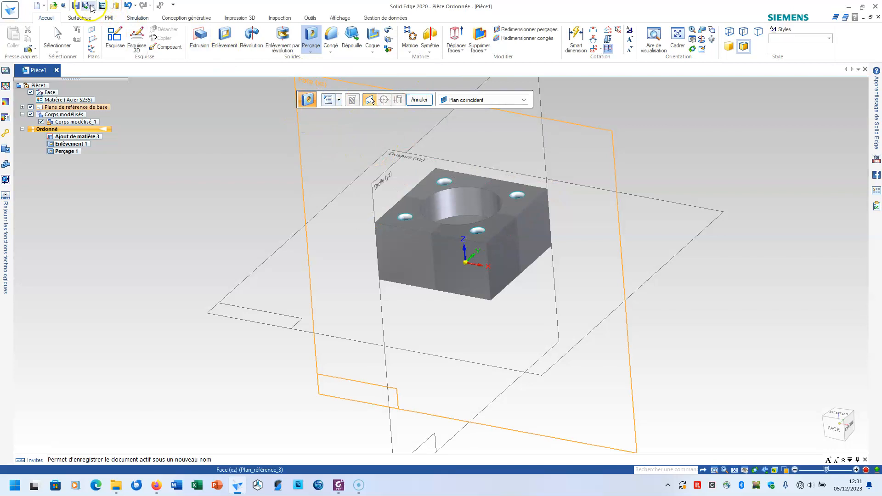
Step: Save the part as boitier in the exo folder under demo, g17_23-24, TD_B2
click(75, 5)
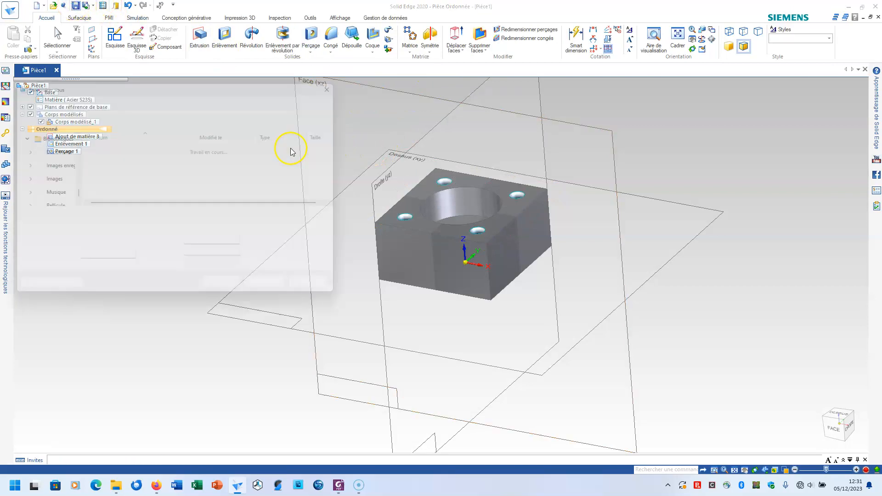
scroll(109, 157, down, 2)
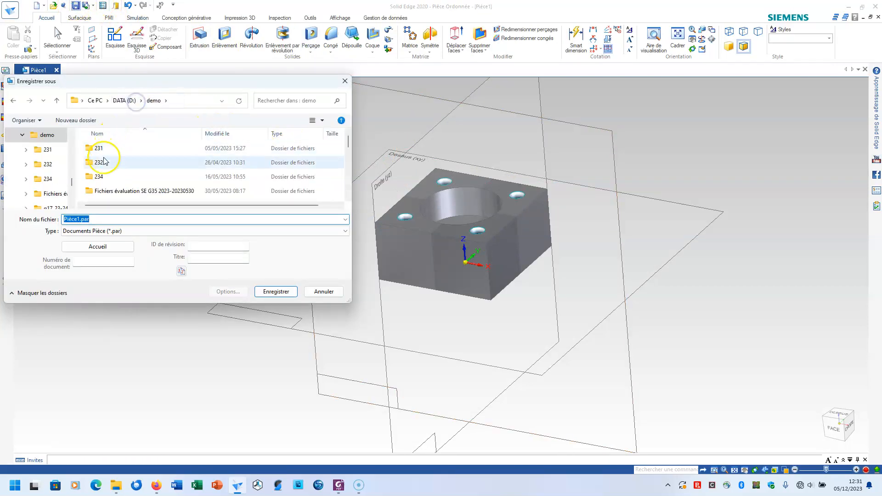
double_click(103, 159)
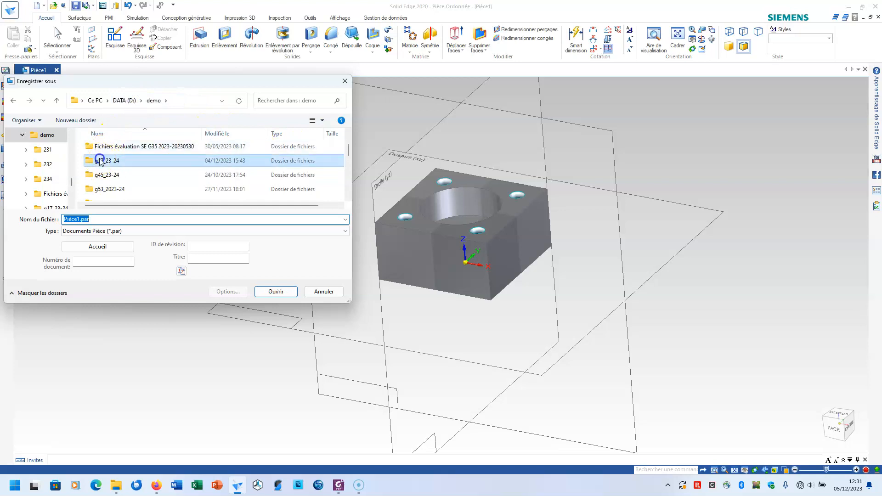
click(99, 149)
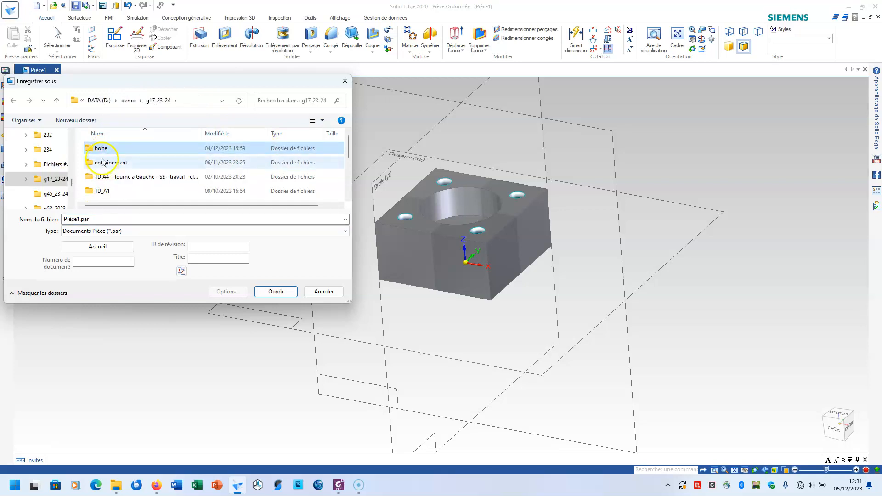
scroll(104, 168, down, 1)
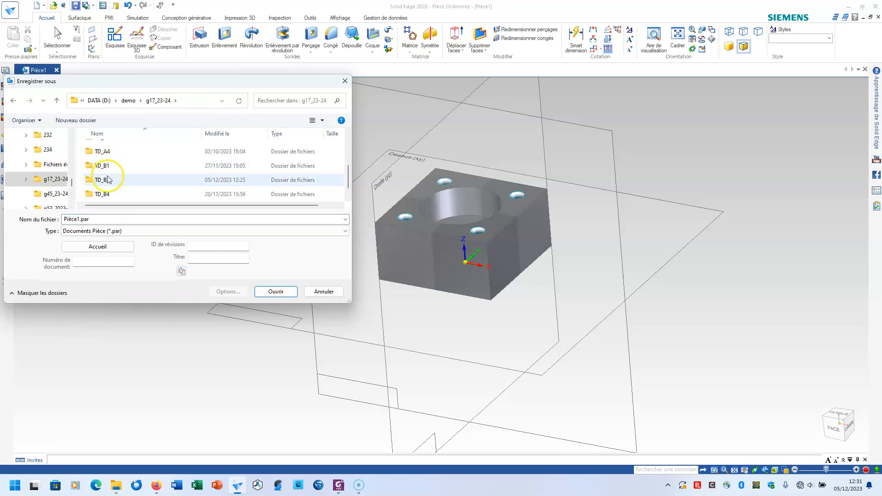
double_click(103, 180)
double_click(99, 149)
double_click(107, 219)
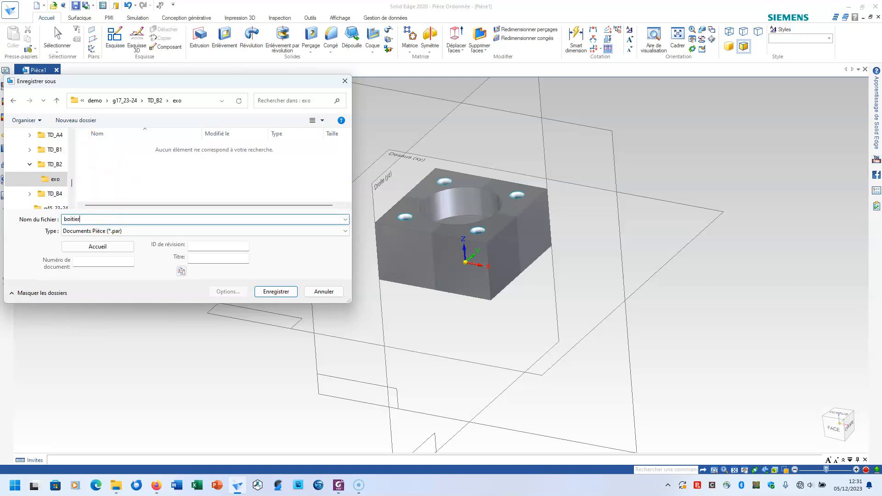
key(Return)
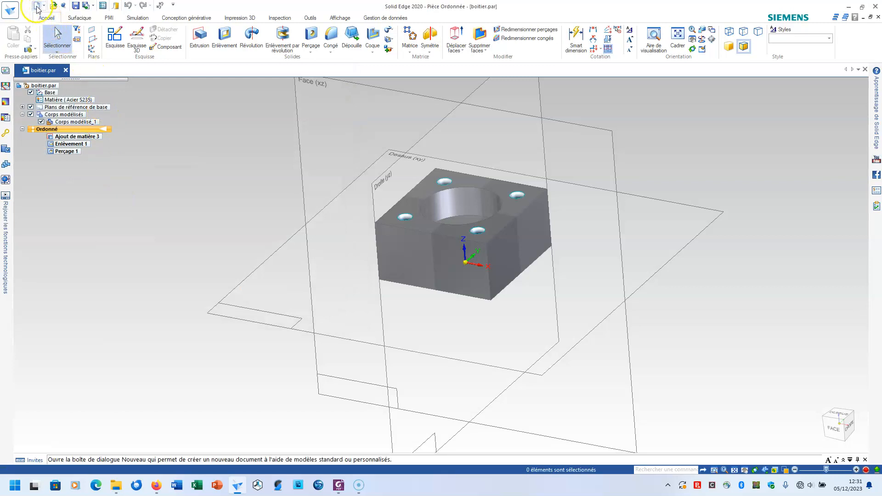
Step: Create a new part from the iso metric part.par template and start an extrusion sketch on the Dessus (xy) plane
click(40, 8)
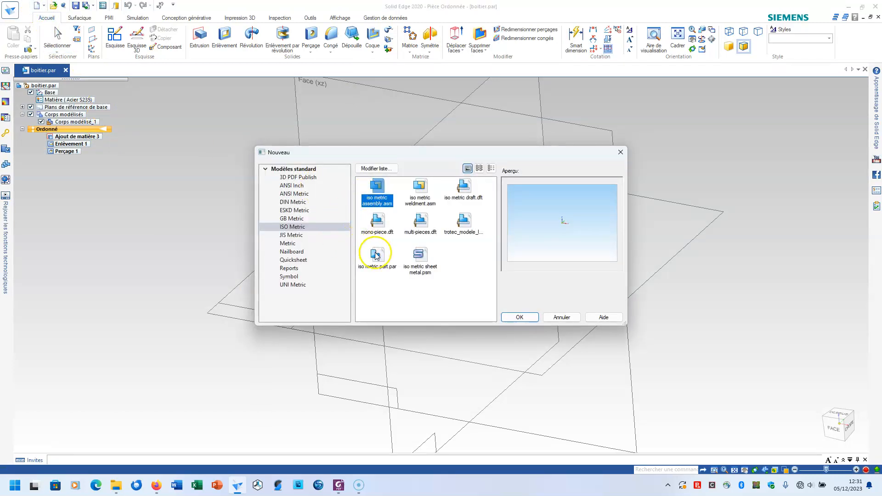
double_click(376, 255)
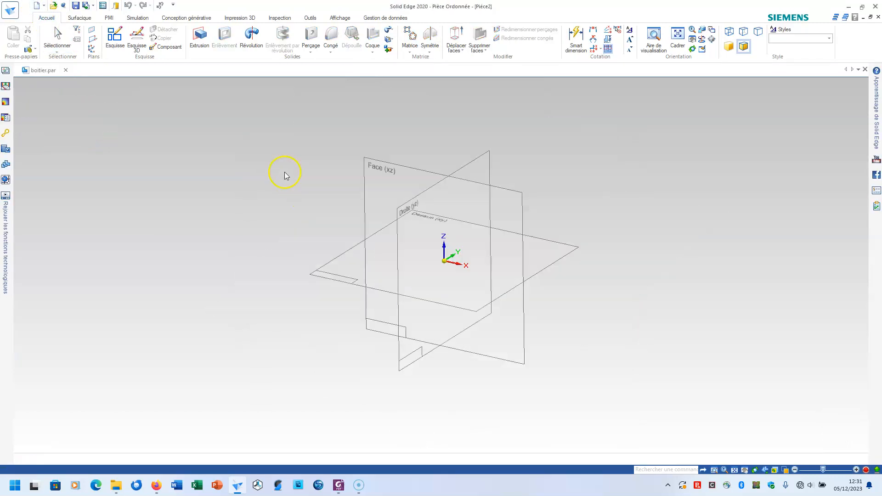
click(199, 37)
click(342, 271)
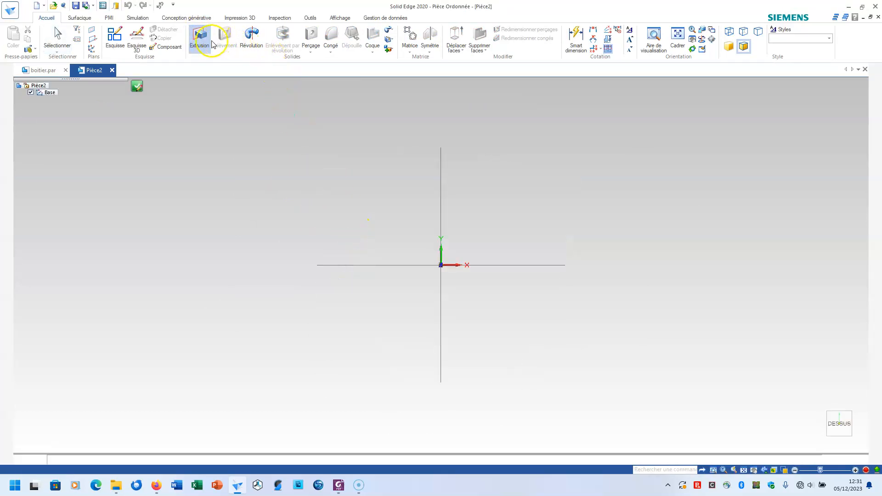
Step: Sketch a rectangle centred on the origin and dimension its width to 40 mm
click(120, 39)
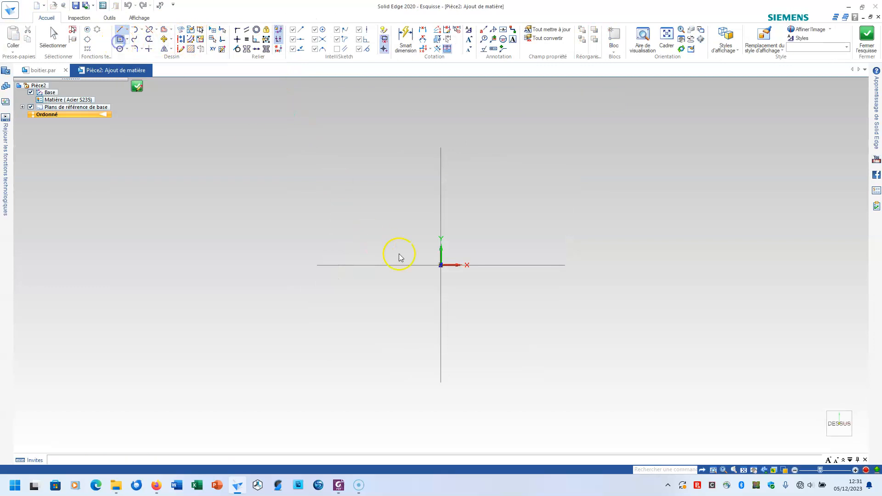
click(440, 265)
click(389, 210)
key(d)
click(415, 210)
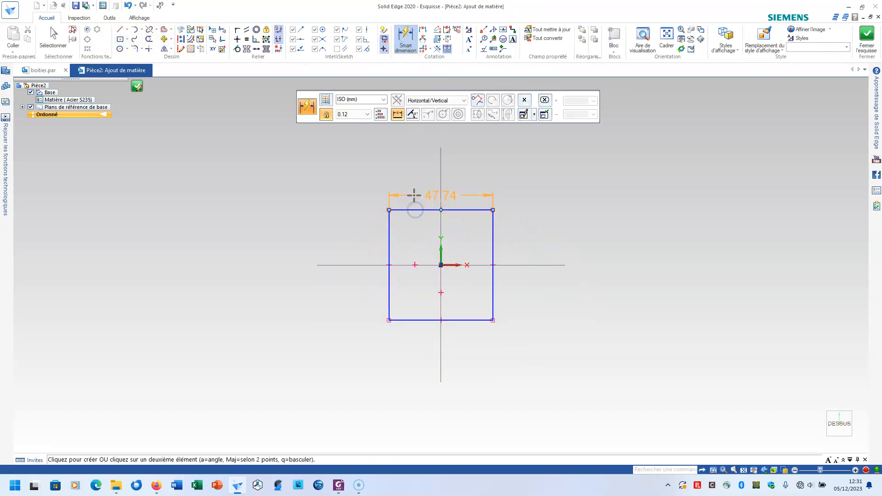
click(414, 195)
text(40)
key(Return)
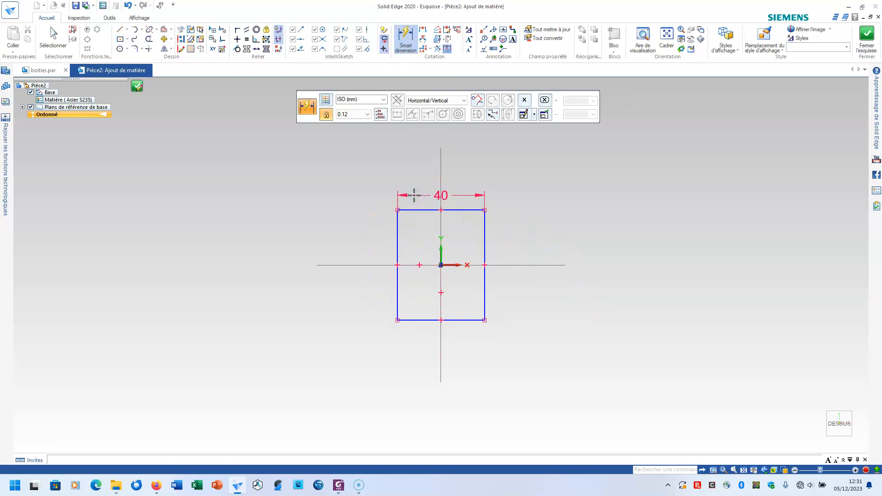
Step: Make the 40 mm rectangle's upper and left sides equal
key(Escape)
click(418, 214)
click(399, 225)
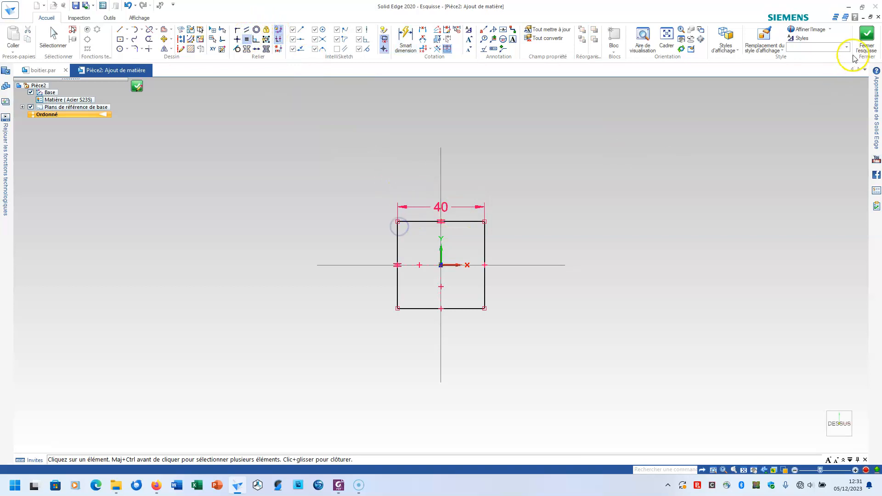
Step: Close the square's sketch and extrude it 5 mm upward
click(866, 37)
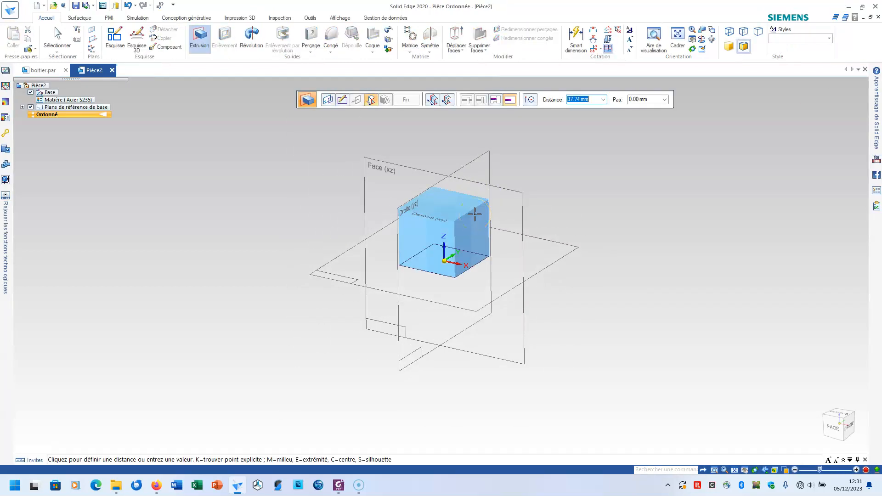
click(477, 214)
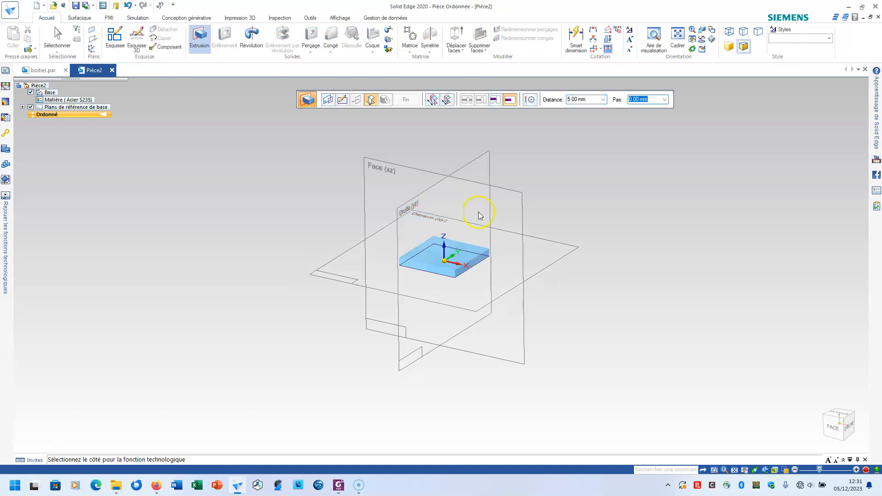
click(403, 99)
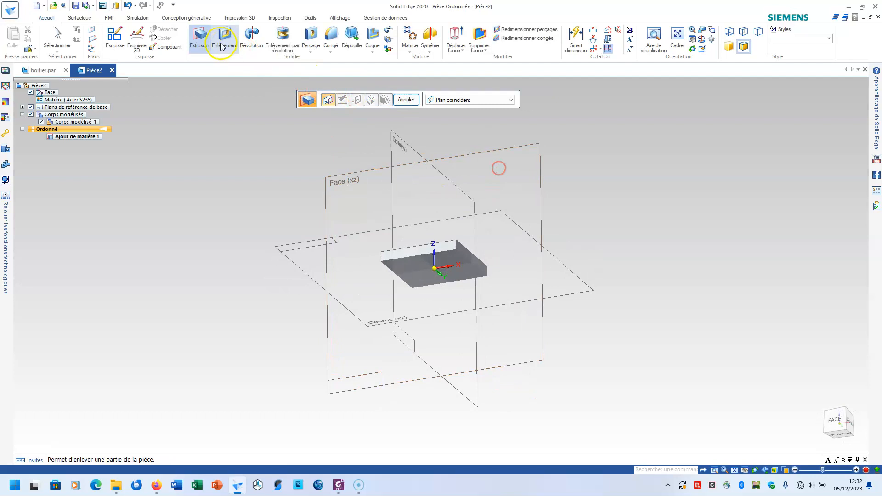
Step: Start an extrusion on the plate's underside and sketch a circle centred on the origin, dimensioned to 26 mm diameter
click(431, 276)
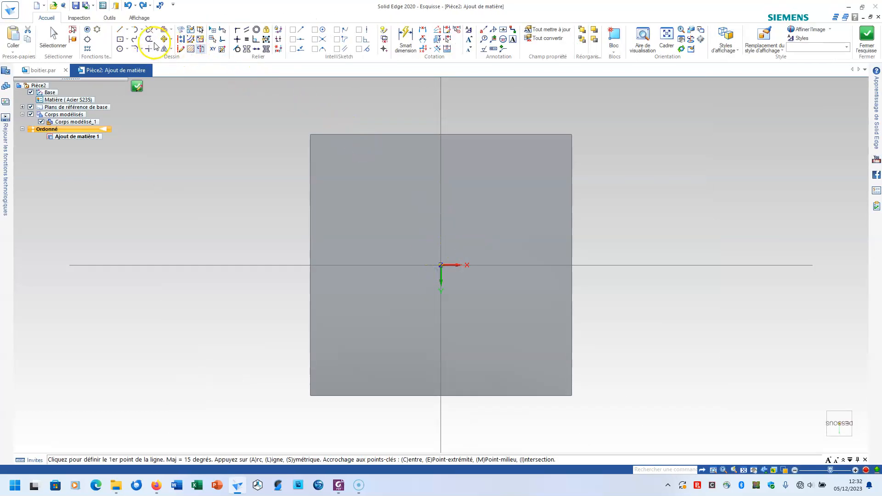
click(121, 48)
click(441, 265)
click(416, 205)
click(406, 39)
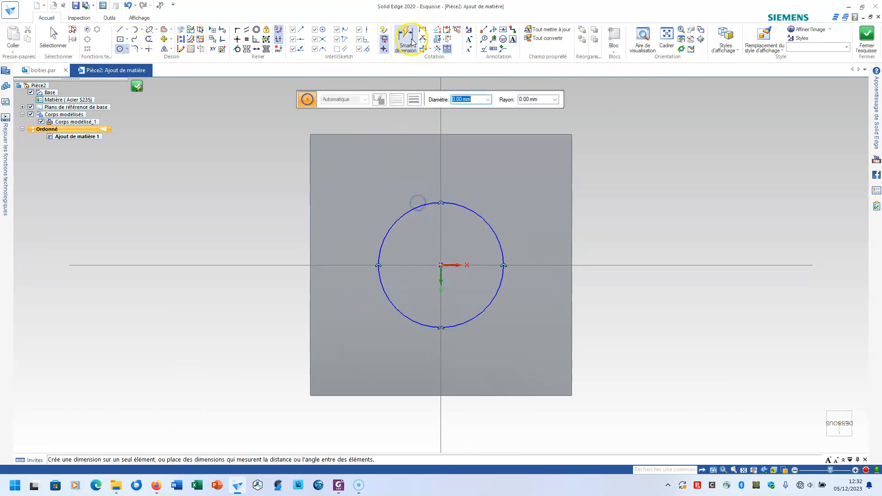
click(472, 208)
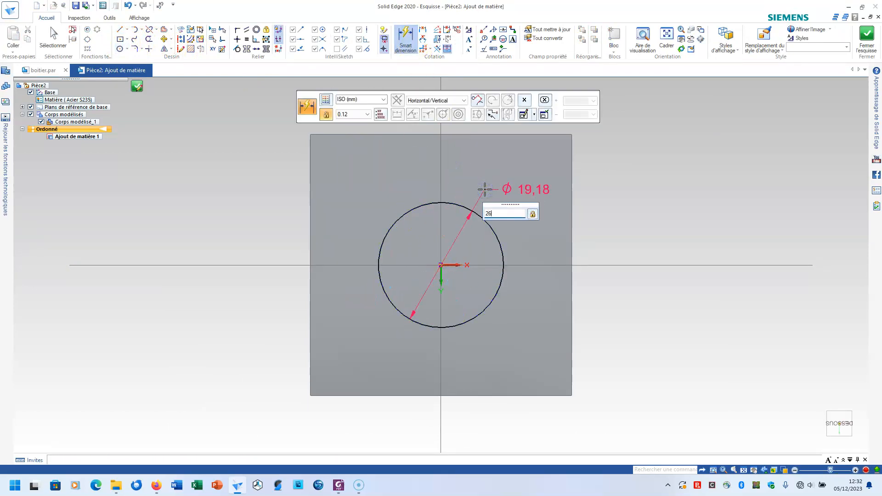
key(Return)
Step: Close the circle sketch and extrude it 6 mm downward from the plate as a boss
click(867, 39)
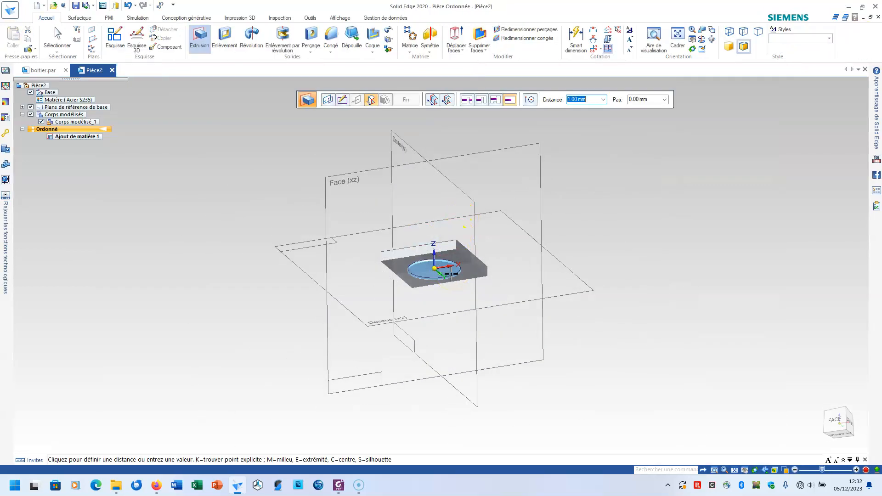
key(Tab)
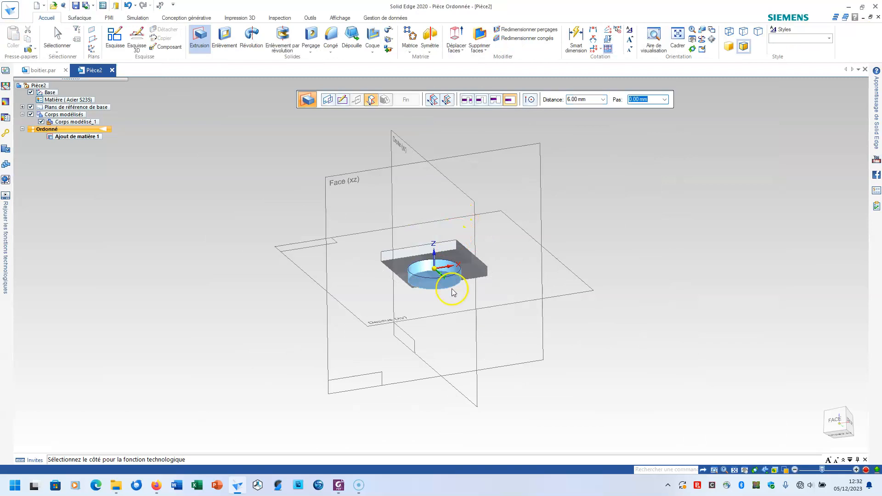
click(453, 291)
scroll(451, 281, up, 3)
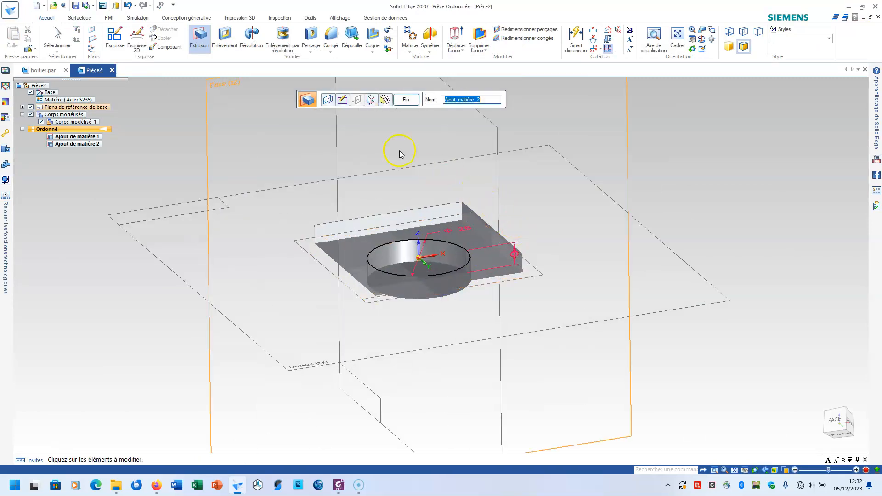
click(407, 101)
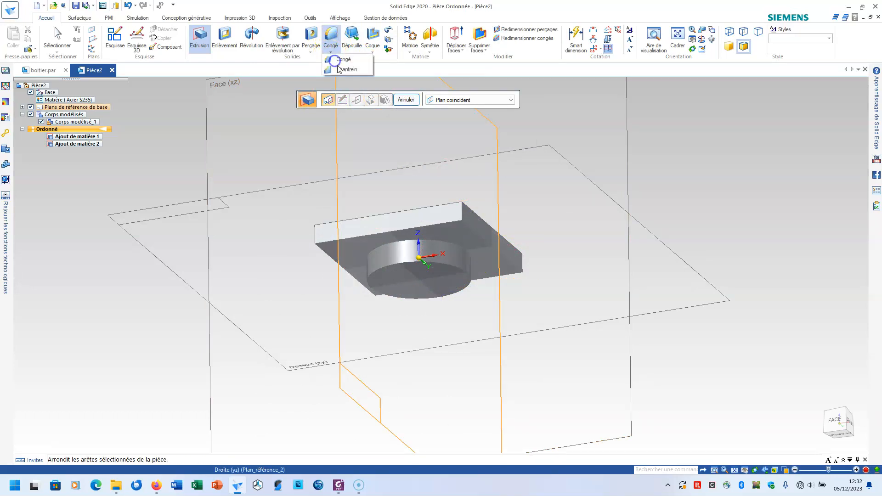
Step: Chamfer the outer bottom edge of the cylindrical boss with a 0.50 mm setback
click(339, 61)
click(447, 263)
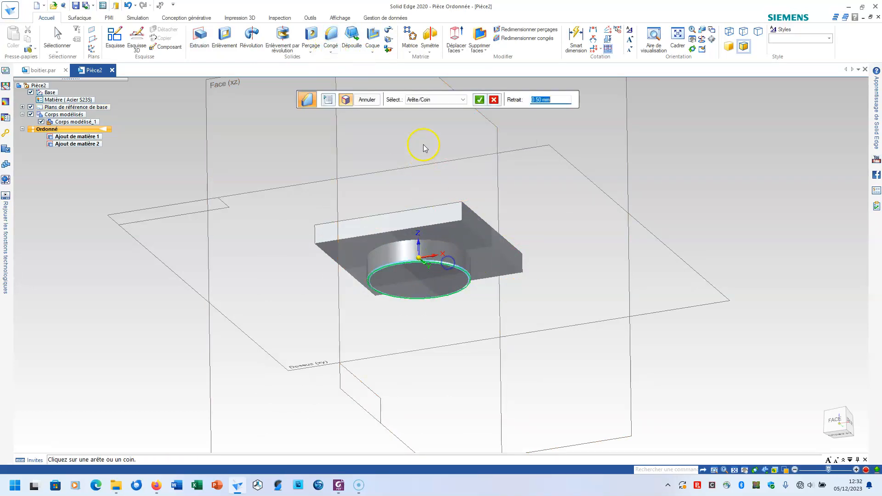
click(478, 99)
click(369, 100)
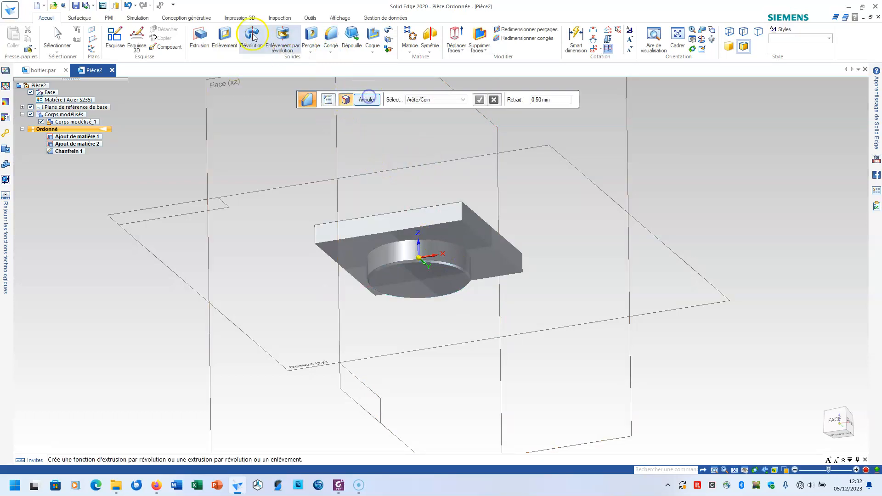
Step: Start a Hole feature on the plate's top face and sketch a rectangle about 24 mm wide centred on the origin
click(311, 36)
click(419, 221)
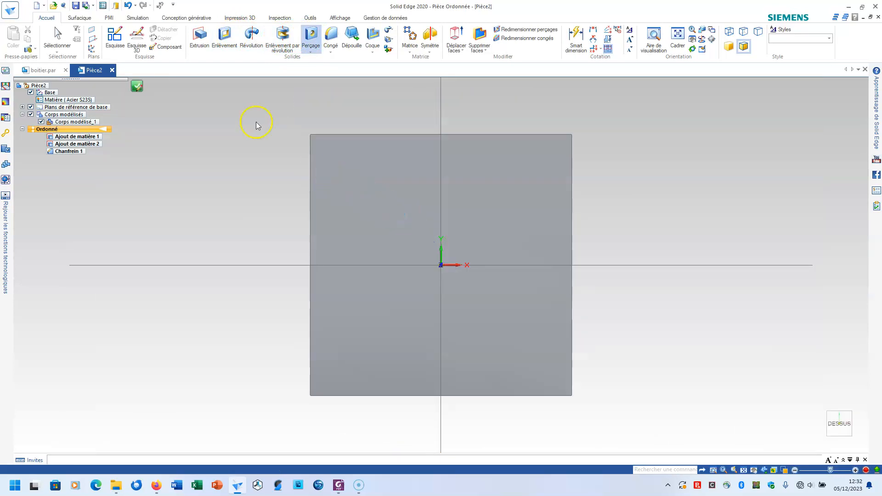
click(120, 40)
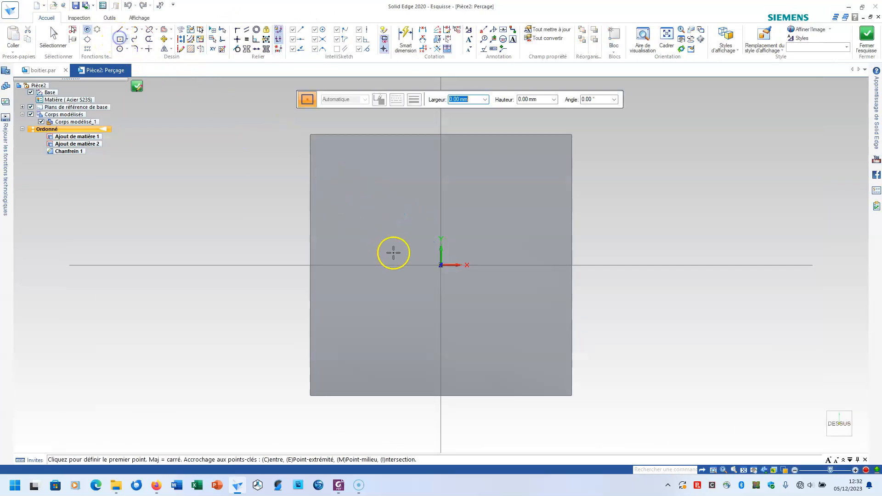
click(441, 265)
click(363, 178)
Step: Dimension the hole-layout rectangle's width to 26 mm and make its upper and left sides equal
click(405, 39)
click(398, 177)
click(403, 157)
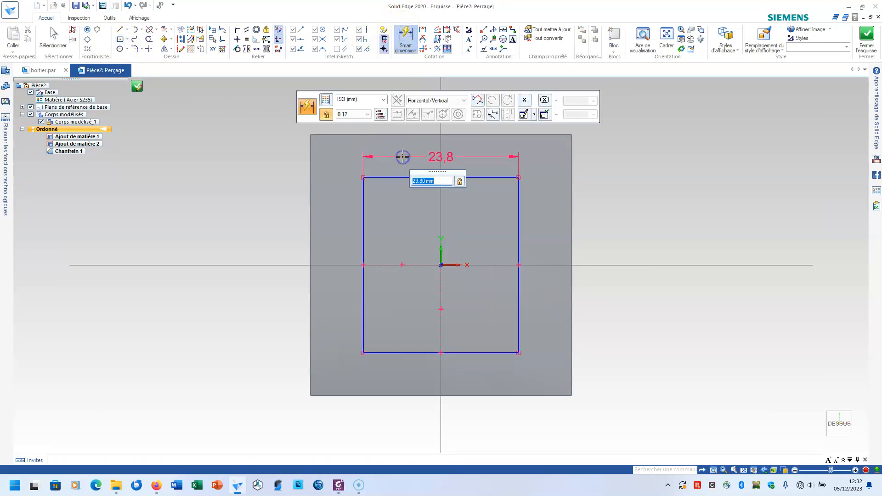
text(26)
key(Return)
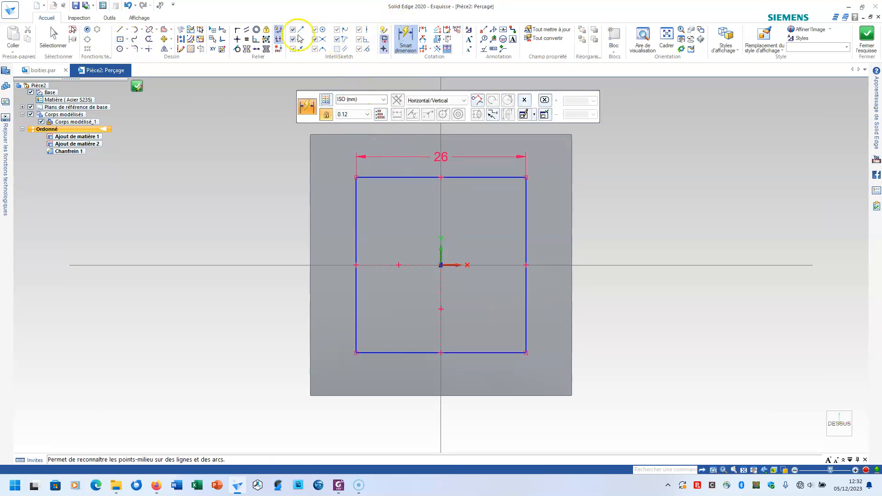
click(247, 39)
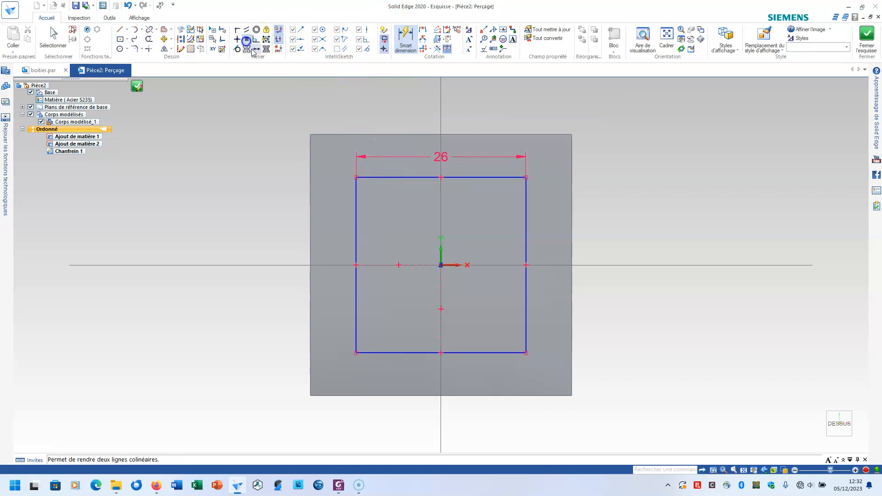
click(358, 195)
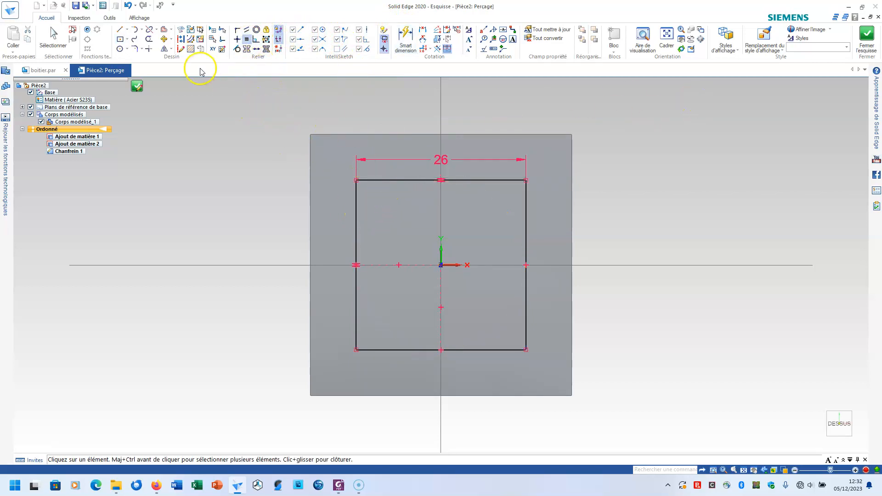
Step: Place a hole circle on each of the four corners of the 26 mm layout rectangle
click(88, 29)
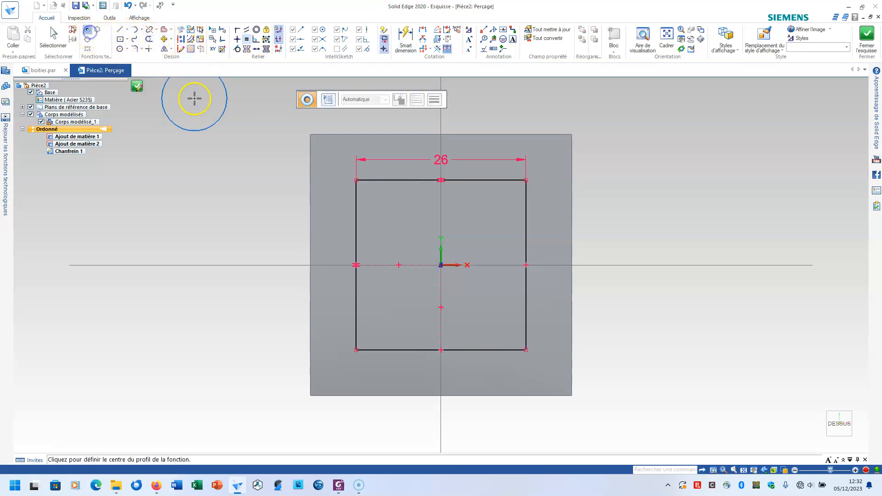
click(356, 180)
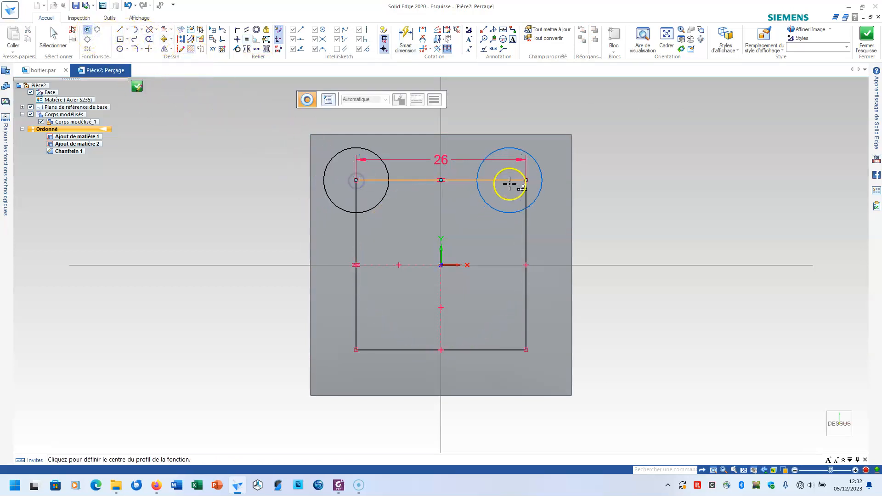
click(526, 350)
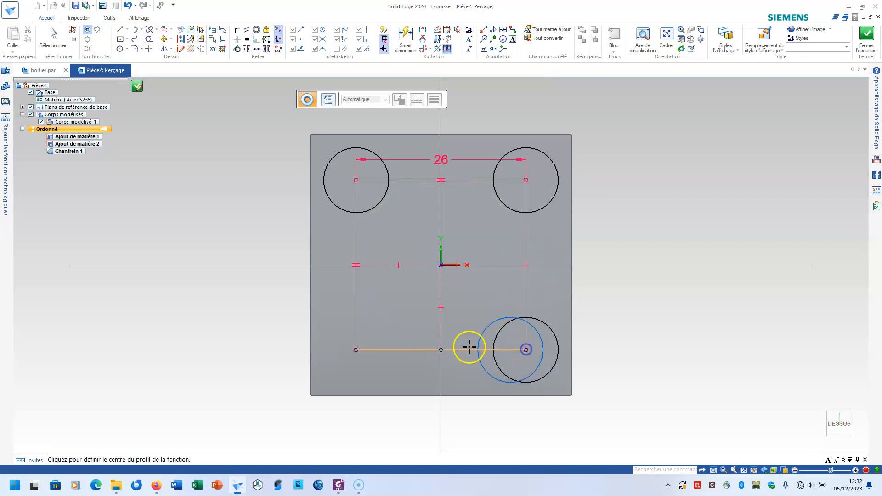
click(356, 351)
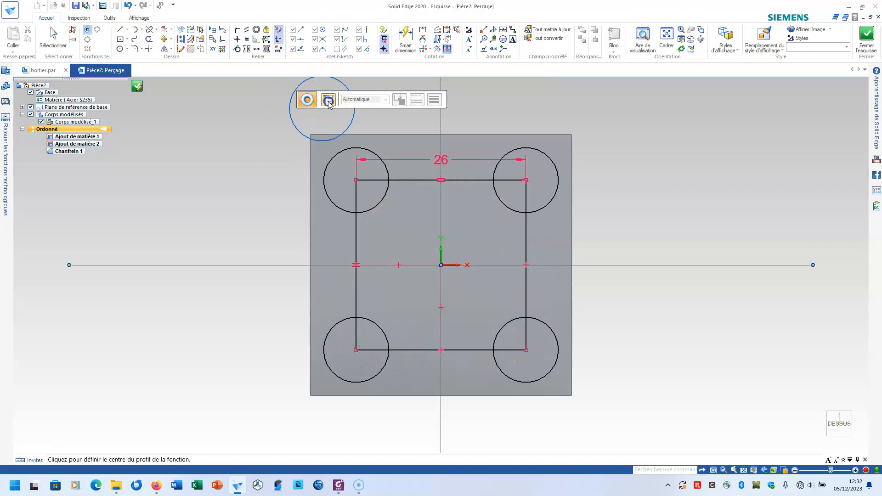
Step: Set the hole options to a simple ISO Metric drilled hole with a size of 7 mm
click(328, 100)
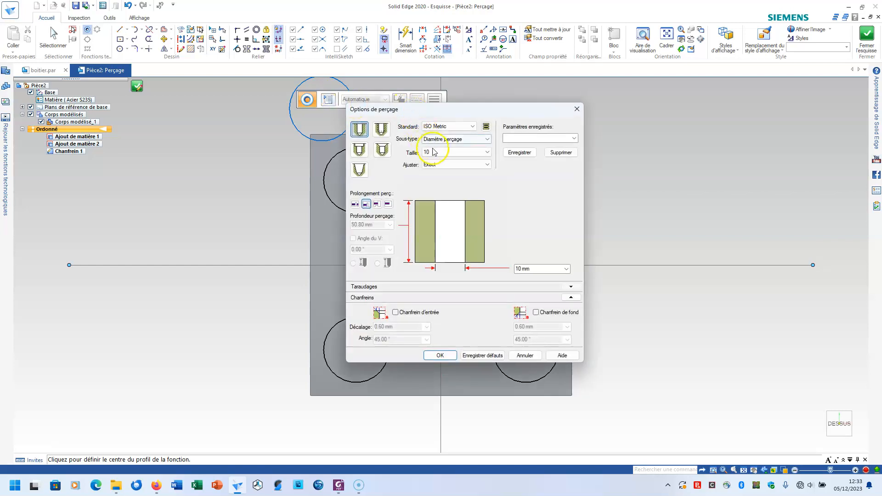
click(434, 151)
scroll(445, 163, up, 5)
scroll(447, 165, up, 5)
click(448, 173)
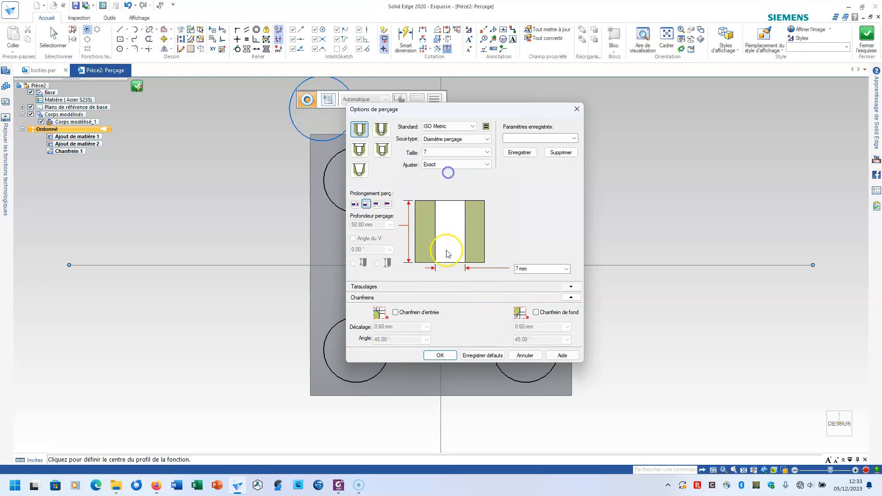
click(440, 355)
Step: Close the hole-layout sketch and finish the hole feature on the cover plate
click(537, 159)
click(865, 40)
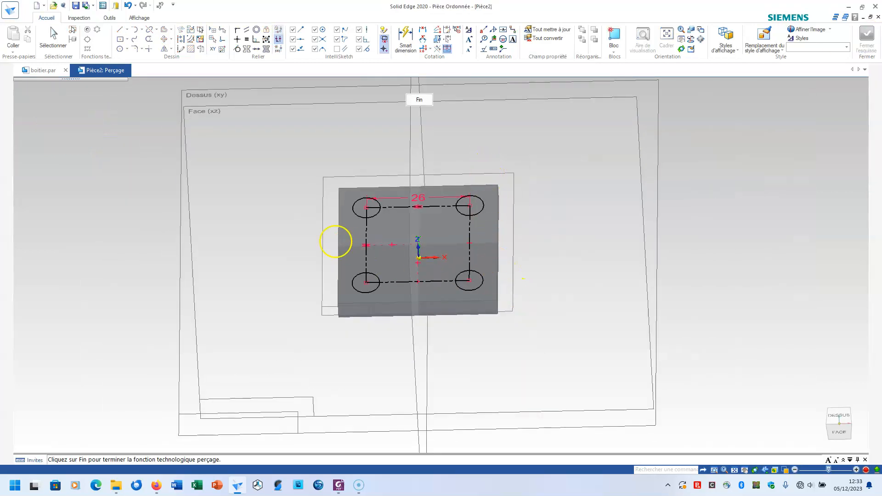
click(419, 100)
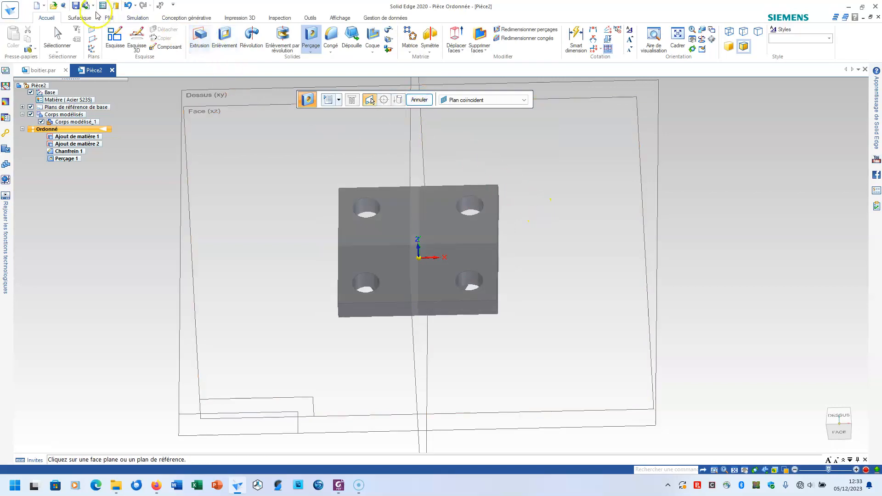
Step: Save the cover part as couvercle in the TD_B2\exo folder
click(76, 5)
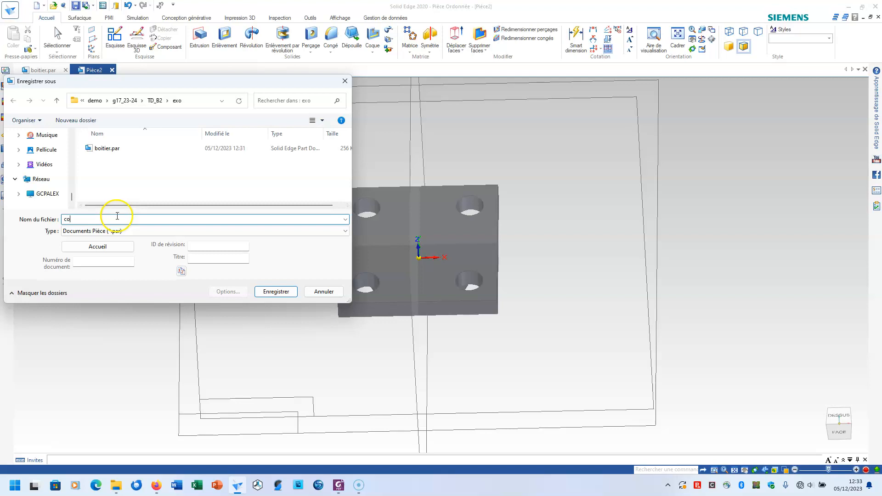
text(couvercle)
key(Return)
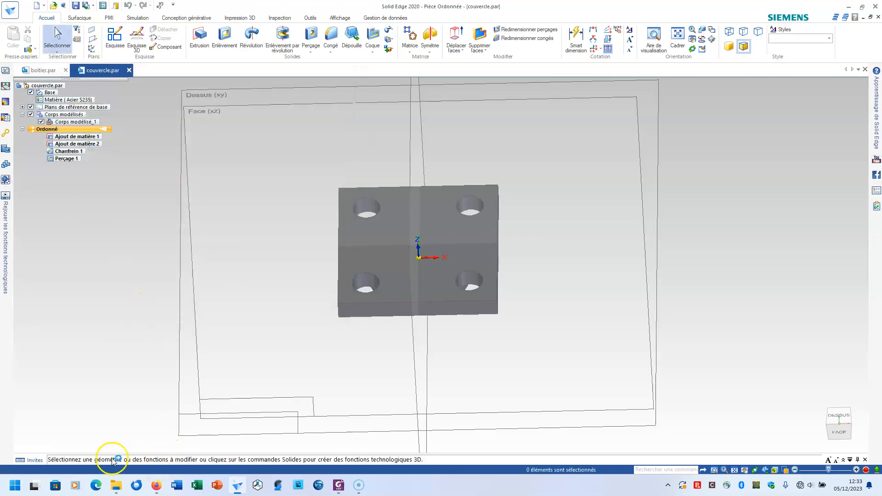
Step: Switch to the Moodle site in Firefox, enter the FIMI CAO course and open its Composants standards folder
mouse_move(153, 488)
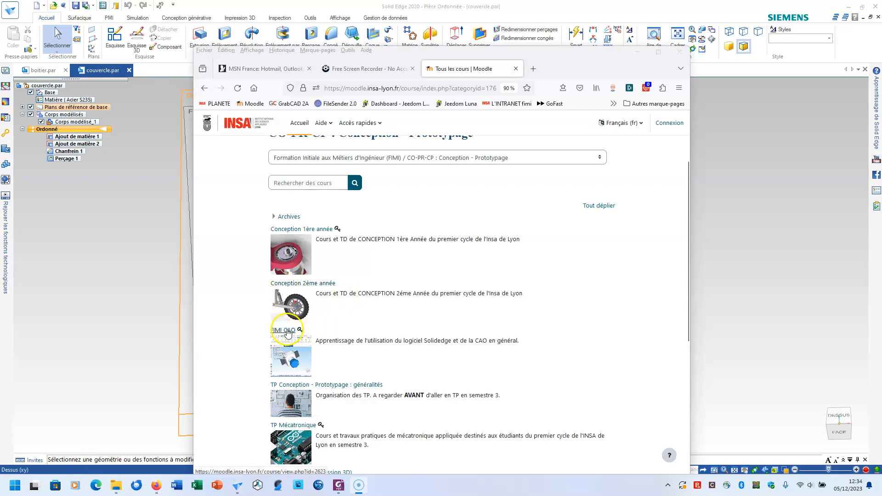
click(287, 332)
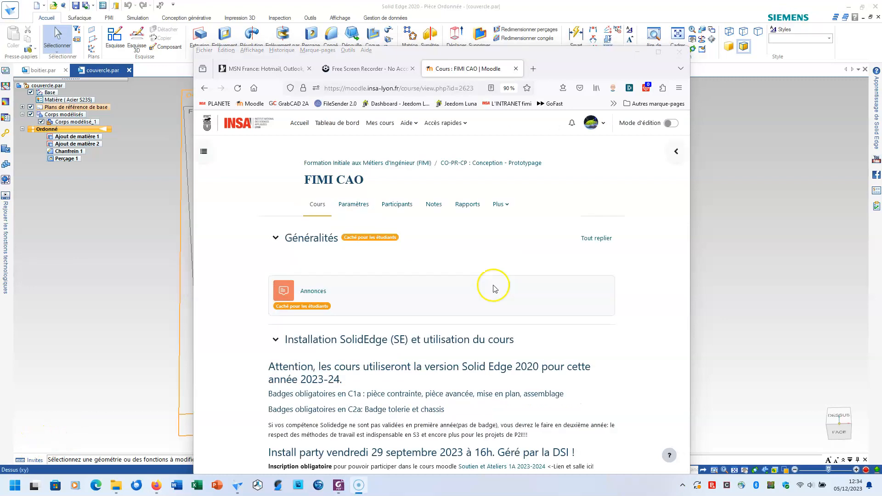
scroll(493, 286, down, 6)
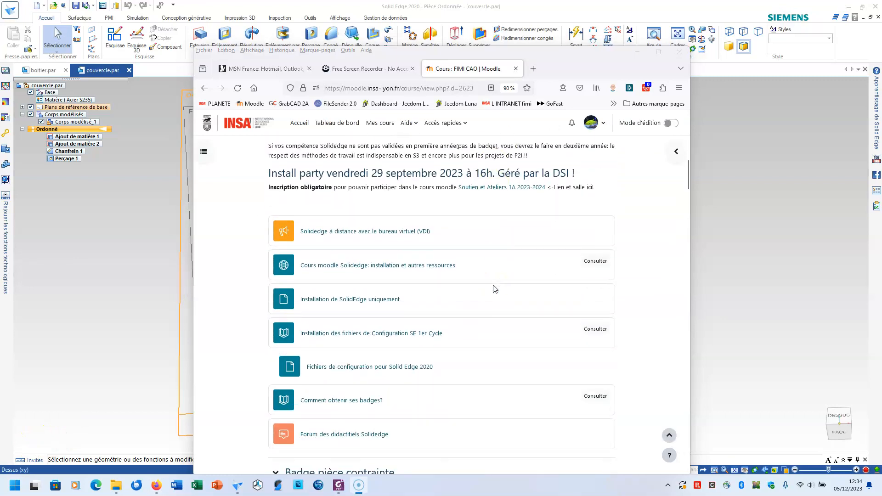
scroll(494, 289, down, 20)
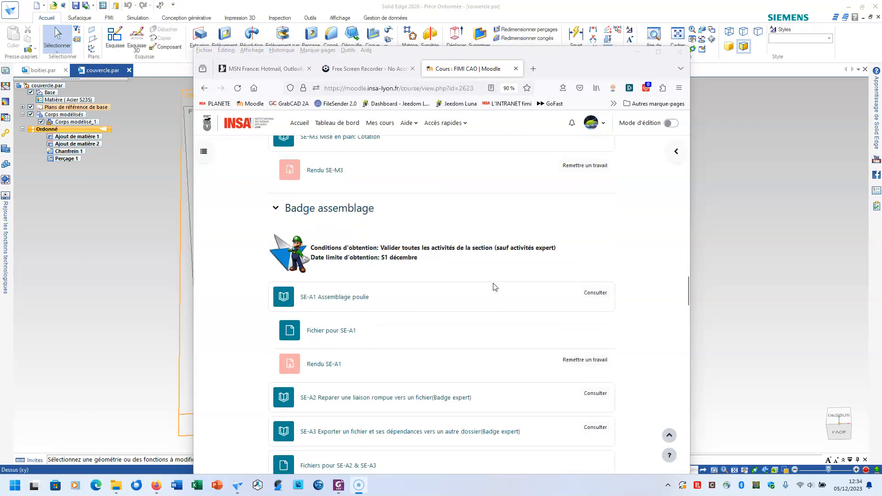
scroll(494, 287, down, 15)
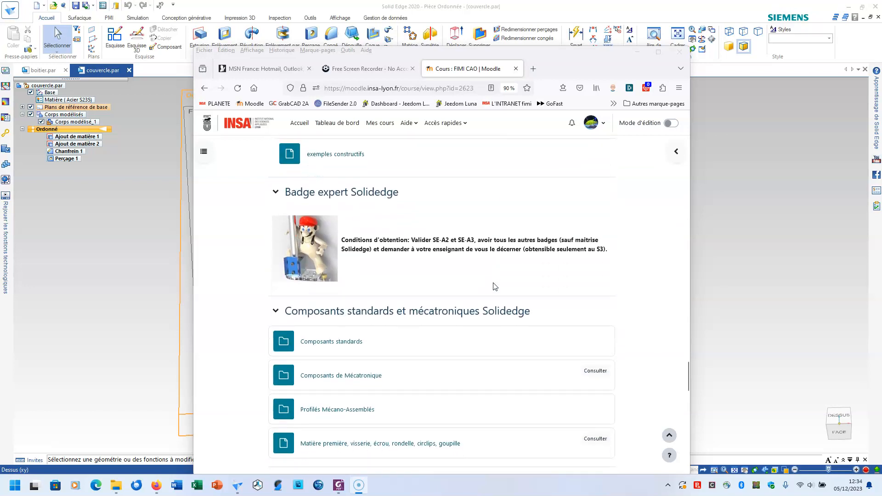
scroll(495, 286, down, 12)
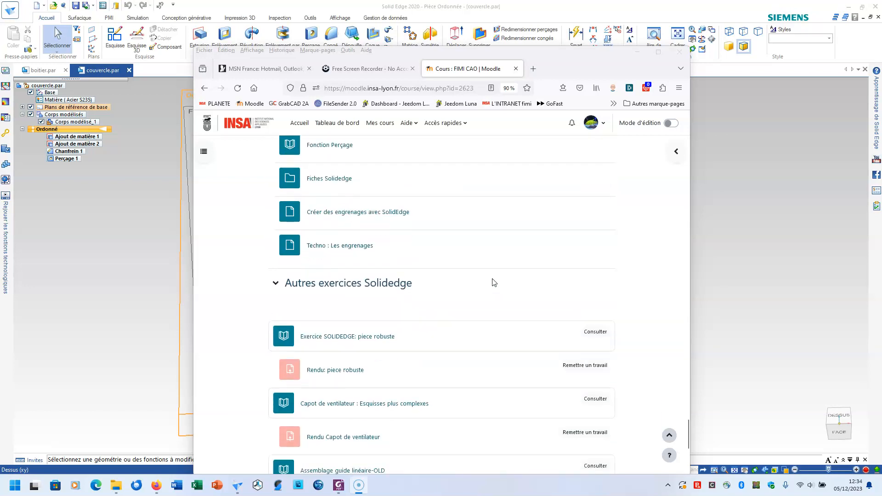
scroll(494, 283, up, 10)
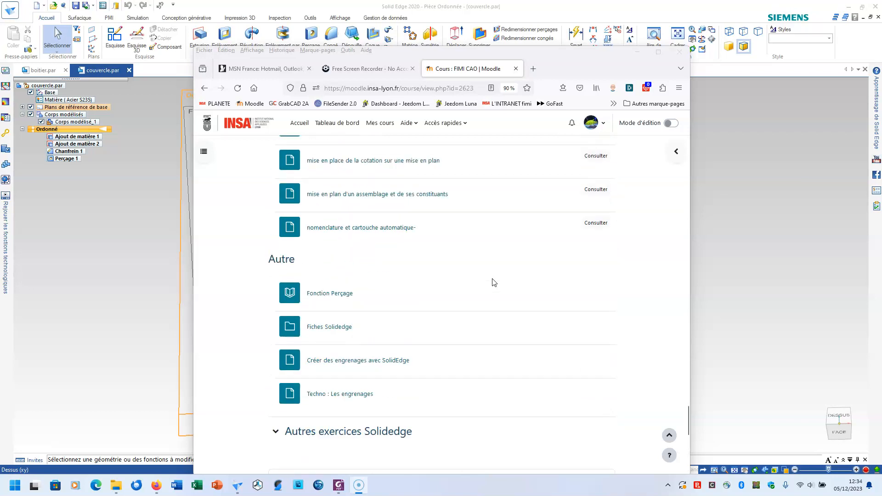
scroll(493, 282, up, 5)
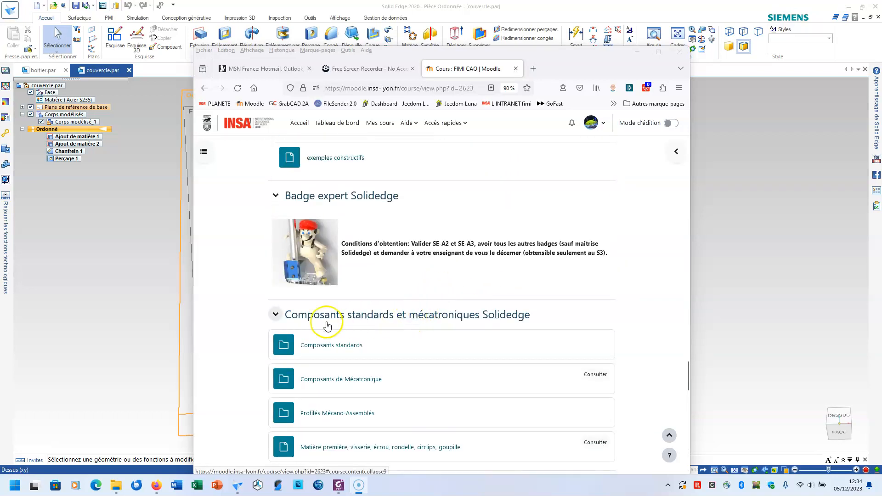
click(309, 347)
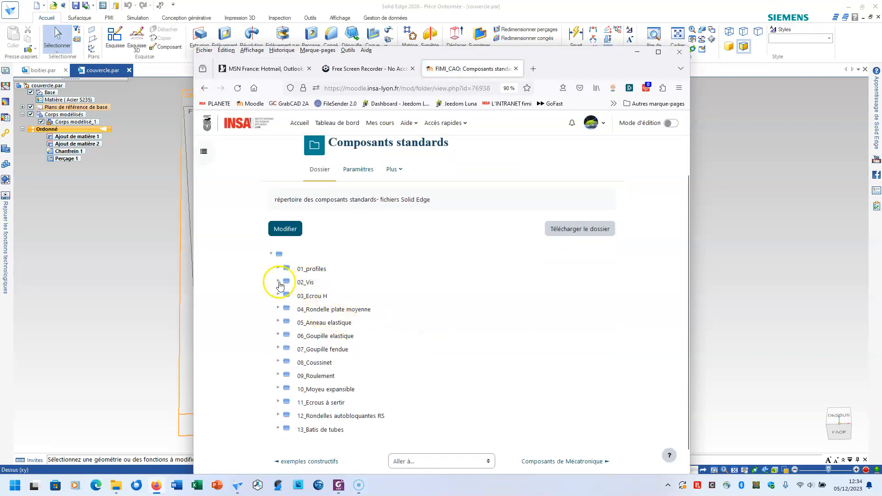
Step: Find the M6 socket-head screws under 02_Vis, Vis CHC (6 pans creux), and start downloading Vis CHC M6-20.par
click(279, 283)
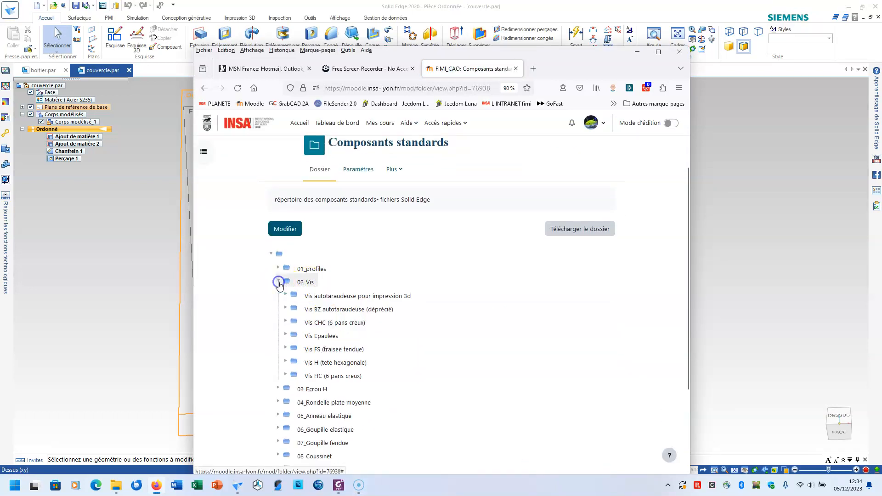
click(306, 323)
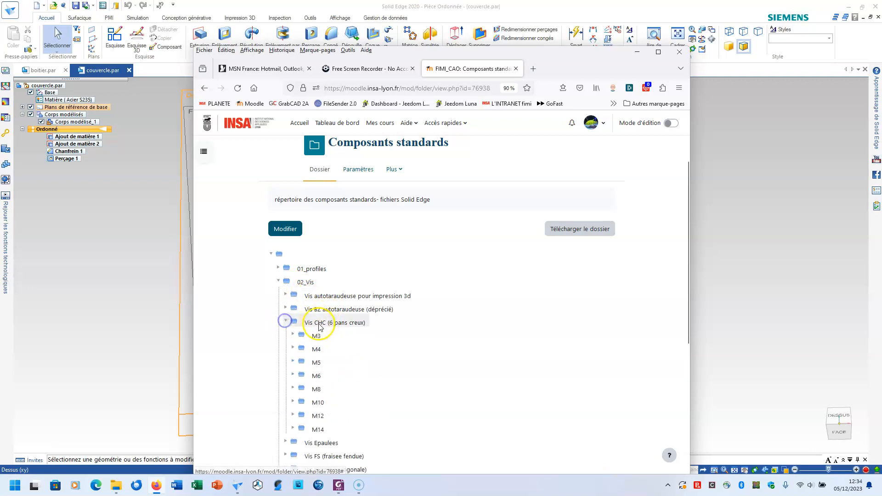
click(296, 375)
scroll(388, 389, down, 2)
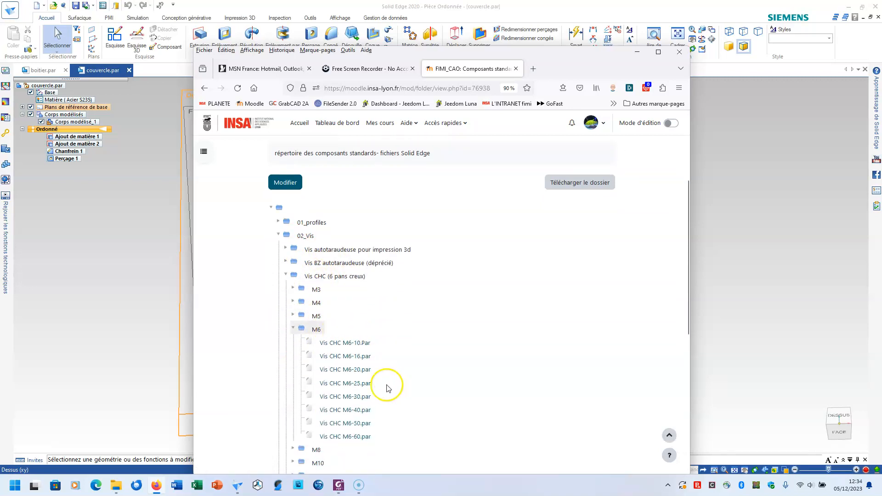
click(355, 370)
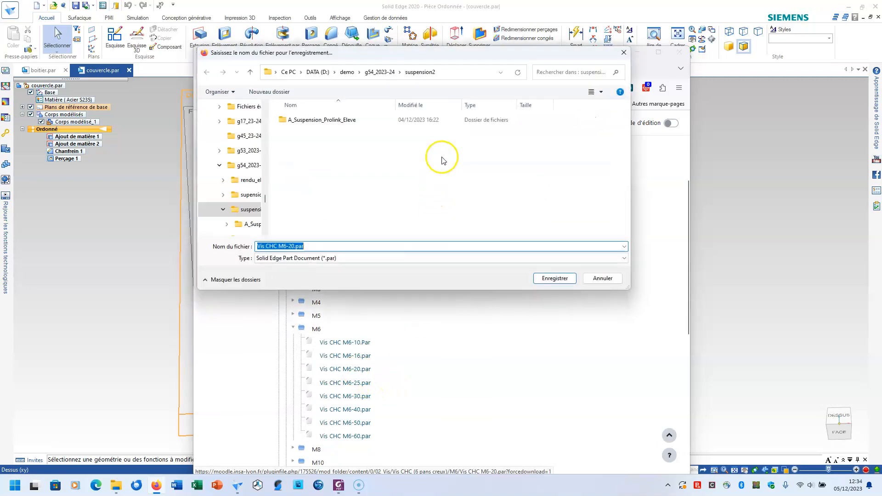
Step: Save the downloaded Vis CHC M6-20.par in the demo\g17_23-24\TD_B2\exo folder
click(345, 71)
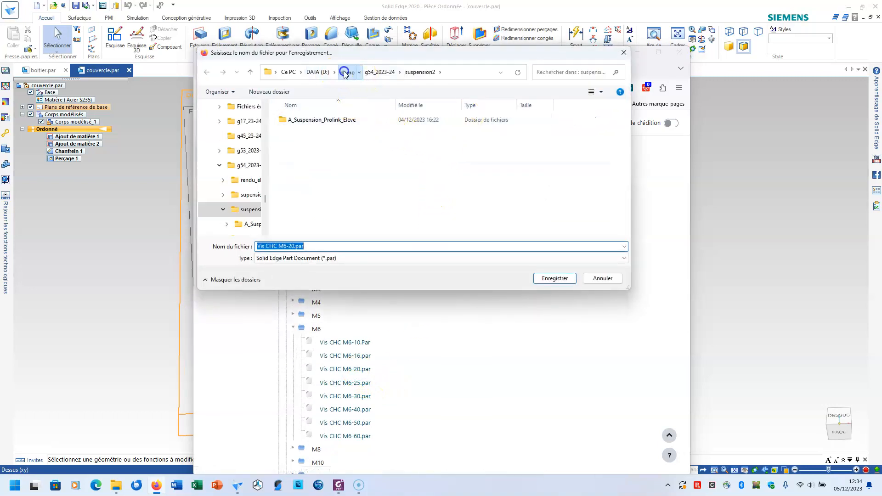
click(297, 148)
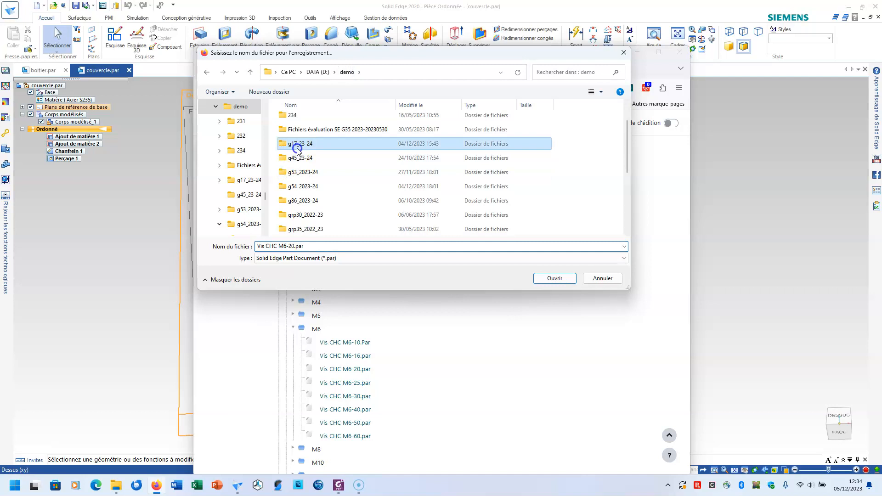
double_click(298, 148)
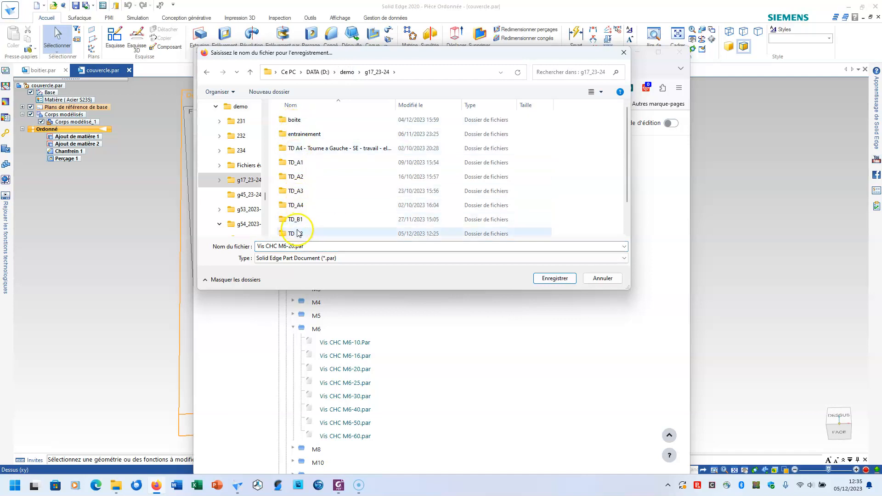
double_click(297, 233)
double_click(299, 119)
click(554, 278)
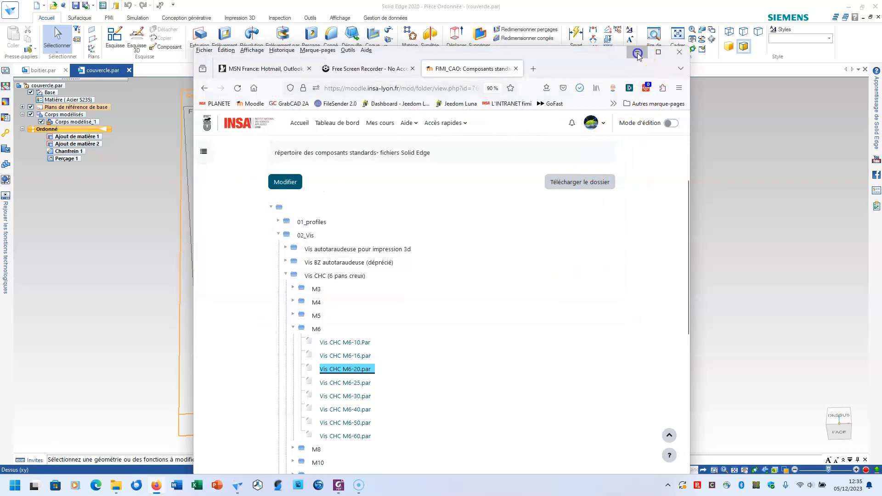
Step: Return to Solid Edge, bring up boitier.par and create a new assembly from this active model
click(638, 53)
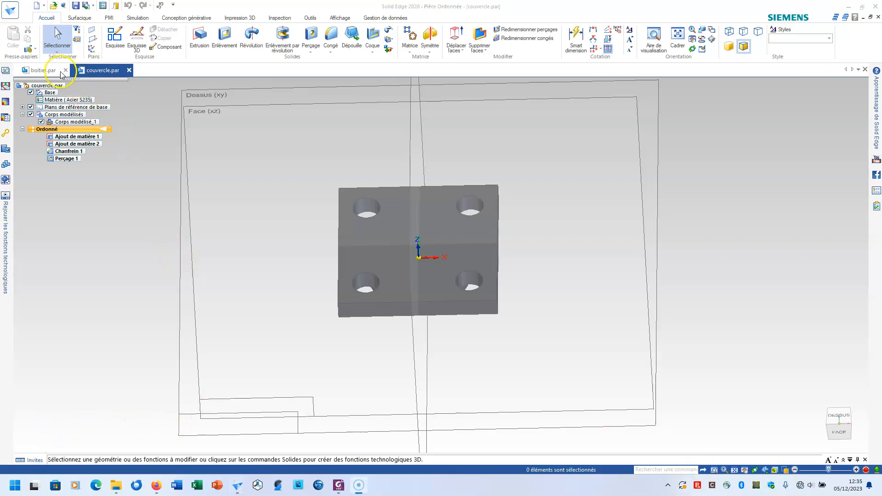
click(45, 71)
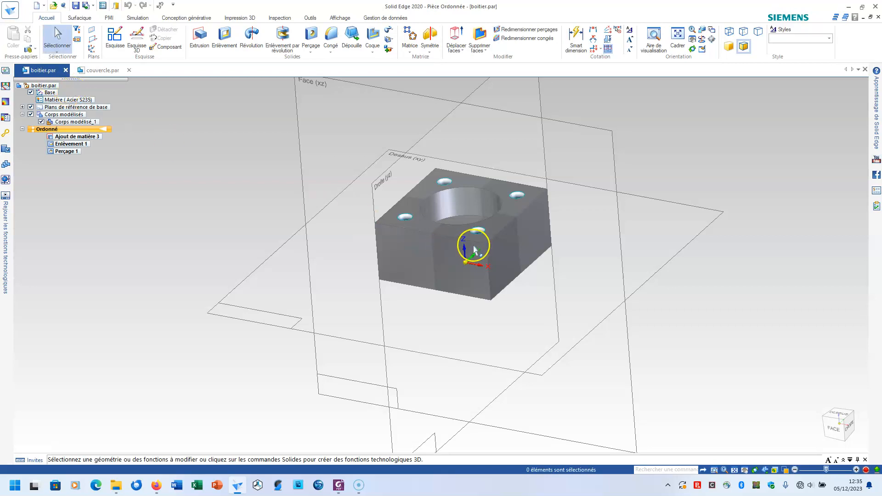
click(5, 15)
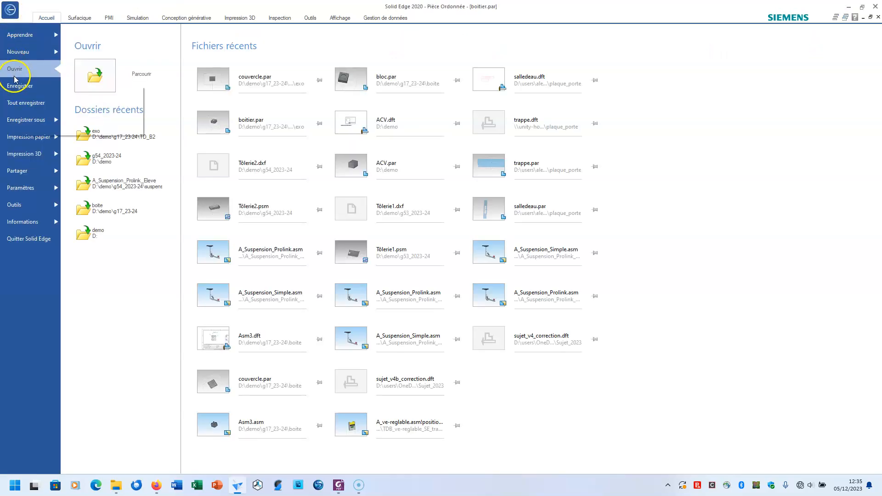
click(21, 49)
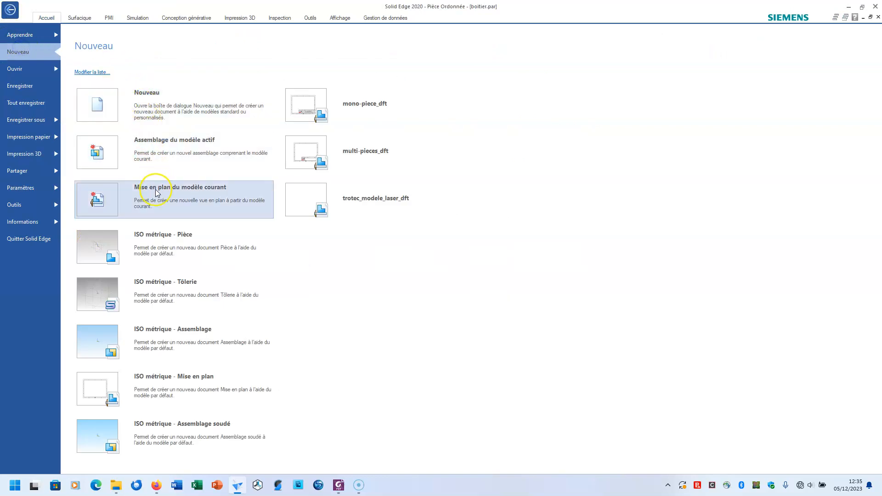
click(161, 159)
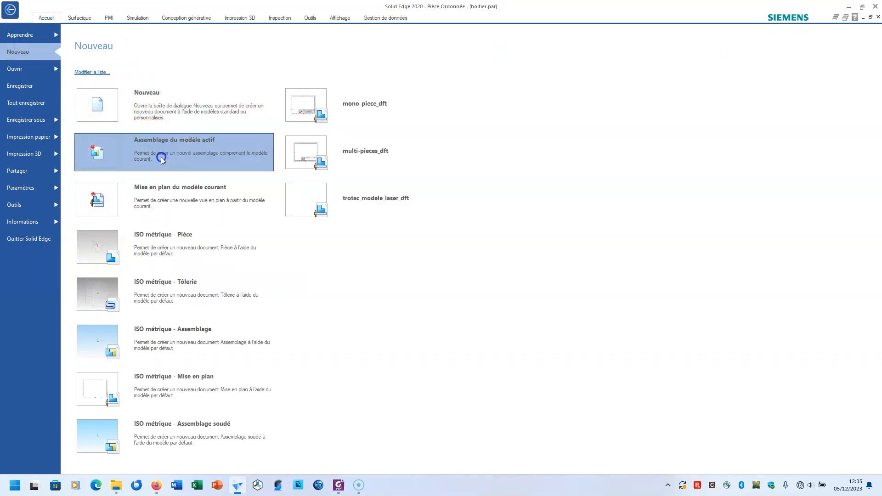
click(538, 215)
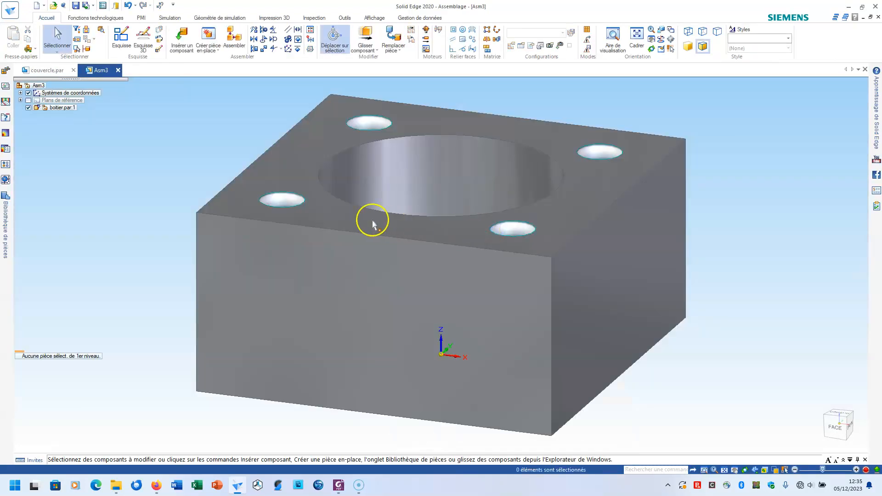
Step: Save the new assembly as exo in the demo\g17_23-24\TD_B2\exo folder
scroll(372, 224, down, 3)
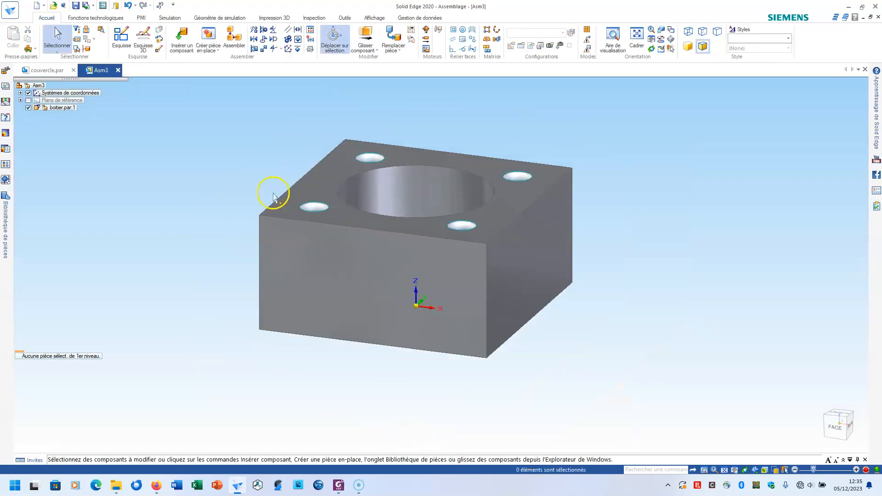
click(76, 5)
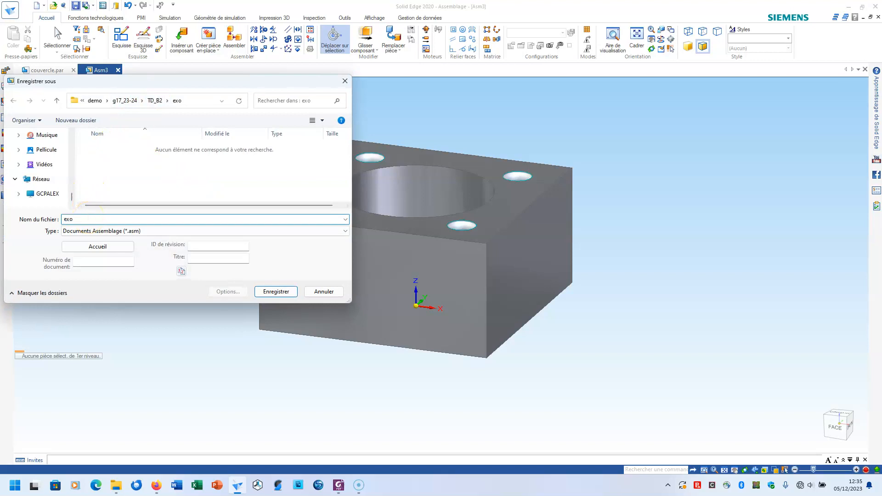
key(Return)
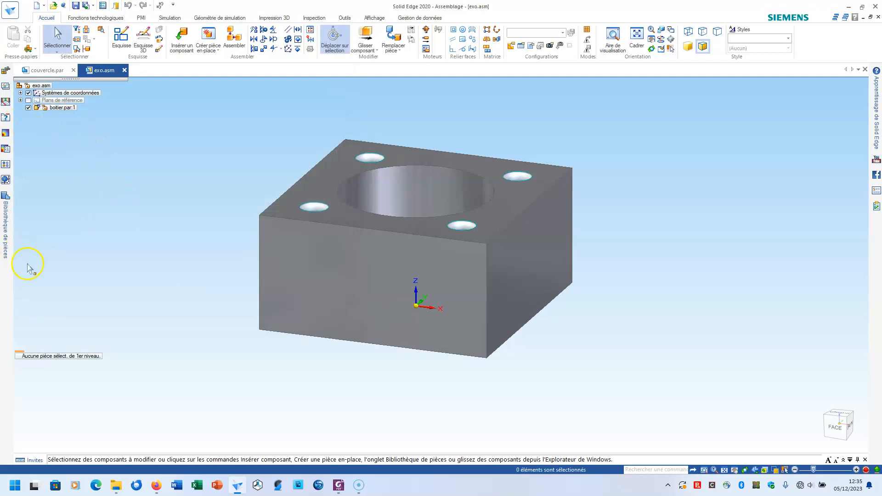
Step: Insert couvercle.par and Vis CHC M6-20.par from the parts library, placing them freely beside the housing
click(8, 240)
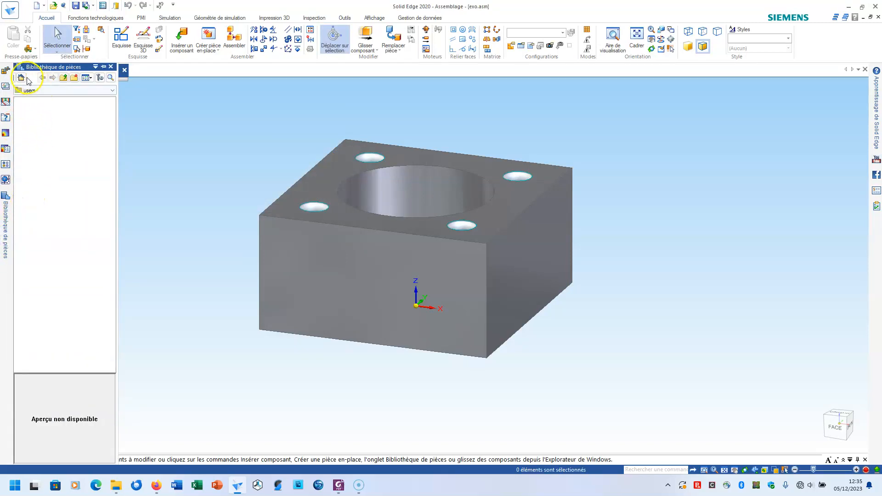
click(26, 78)
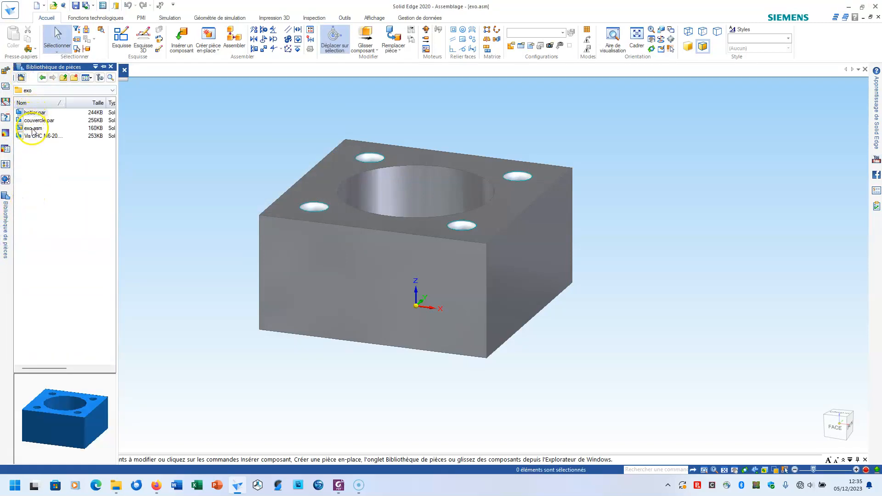
drag(32, 121, 282, 137)
drag(28, 137, 186, 240)
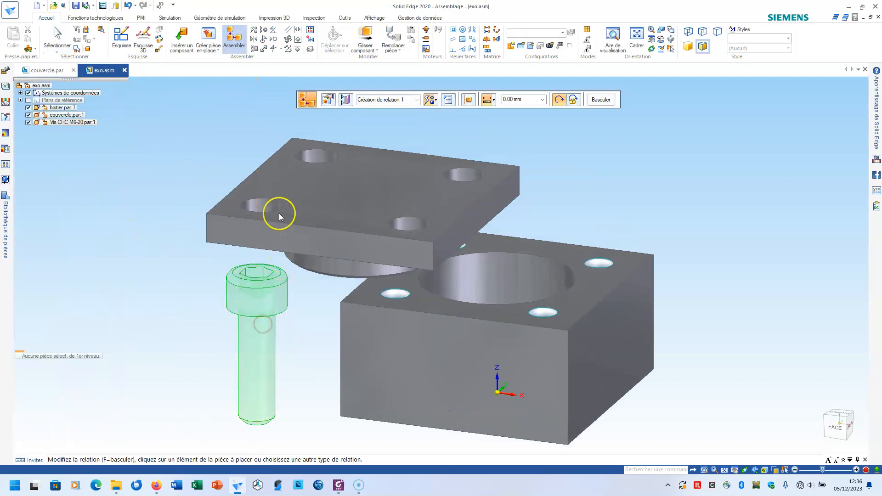
key(Escape)
Step: Assemble the cover onto the housing by aligning its boss with the bore and mating its underside to the housing's top face
click(234, 38)
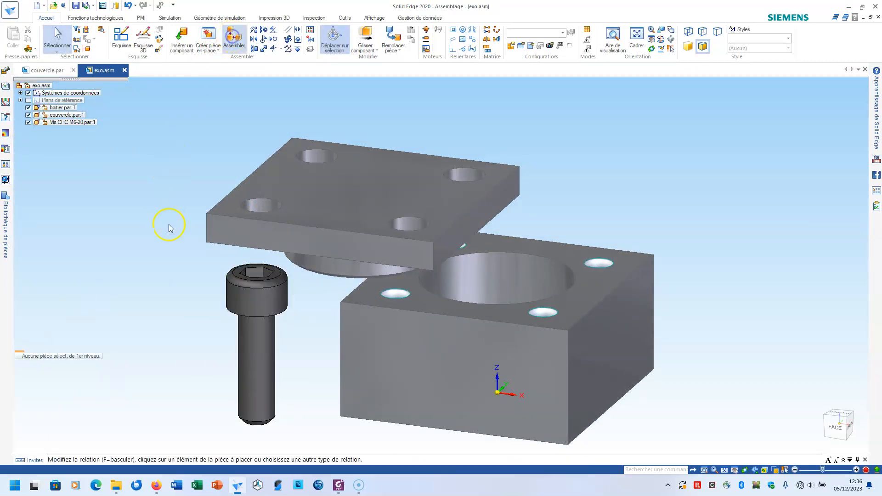
click(310, 241)
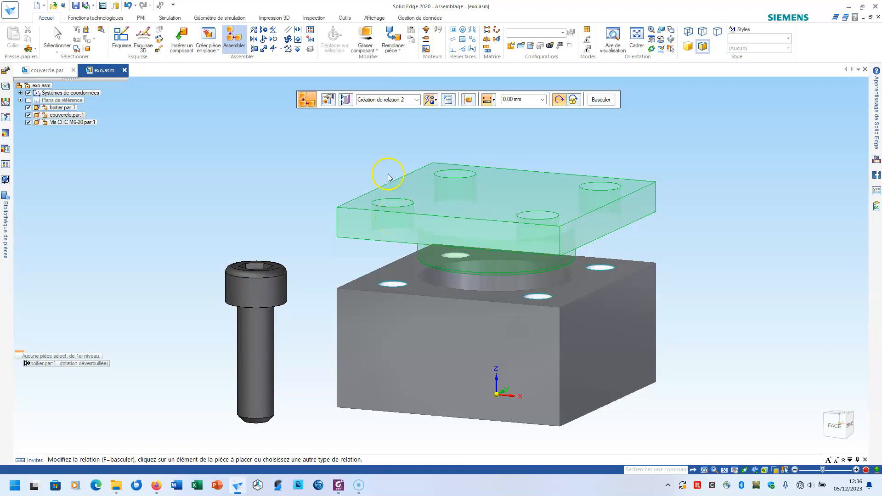
middle_drag(337, 172, 345, 142)
click(383, 211)
right_click(383, 211)
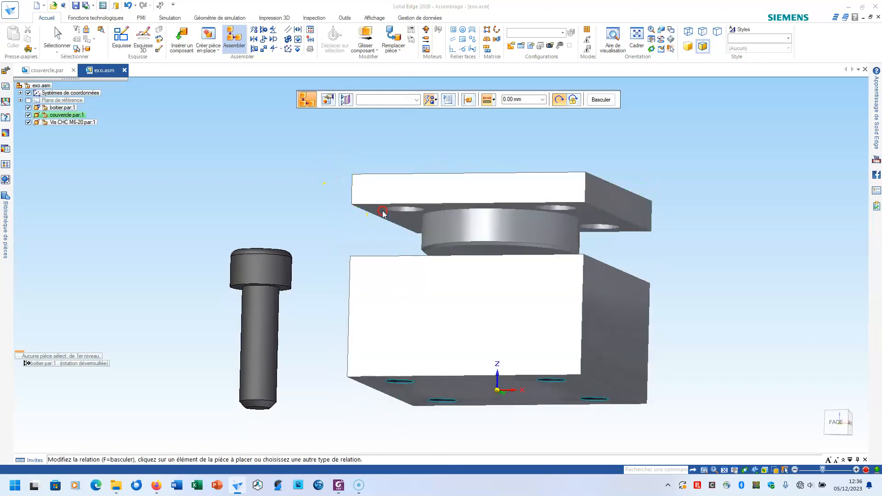
click(390, 217)
middle_drag(347, 207, 372, 280)
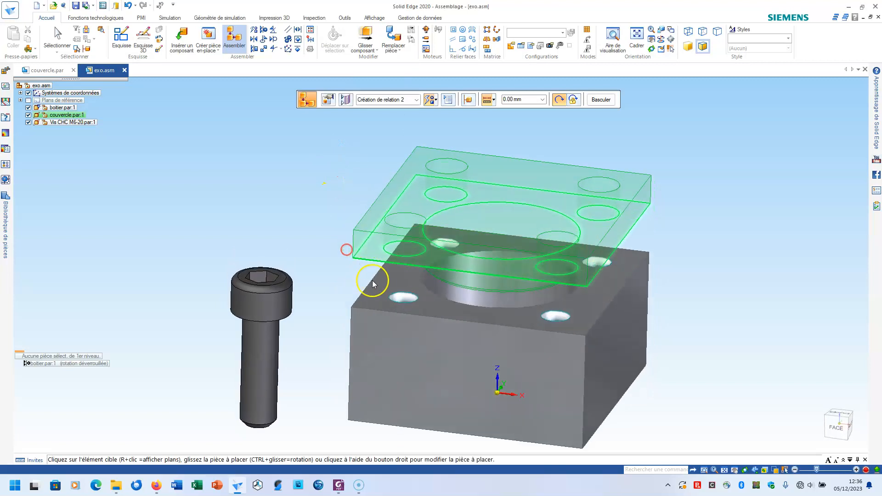
click(375, 288)
drag(393, 271, 341, 195)
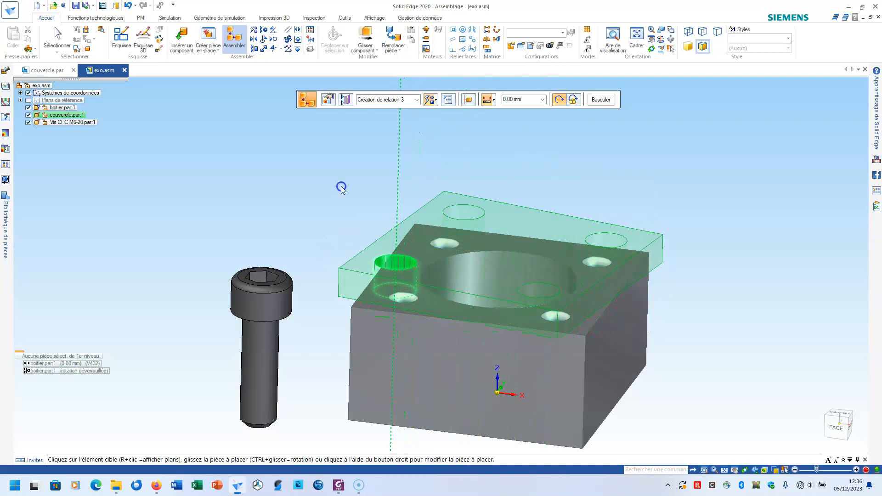
Step: Align the screw's shank axially with one corner hole of the cover, leaving its rotation unlocked
click(233, 41)
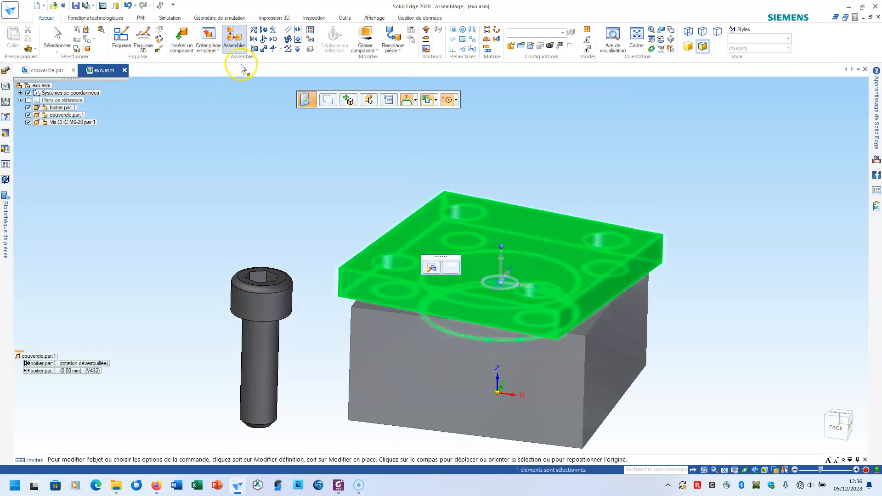
click(235, 40)
click(235, 39)
middle_drag(209, 273, 223, 219)
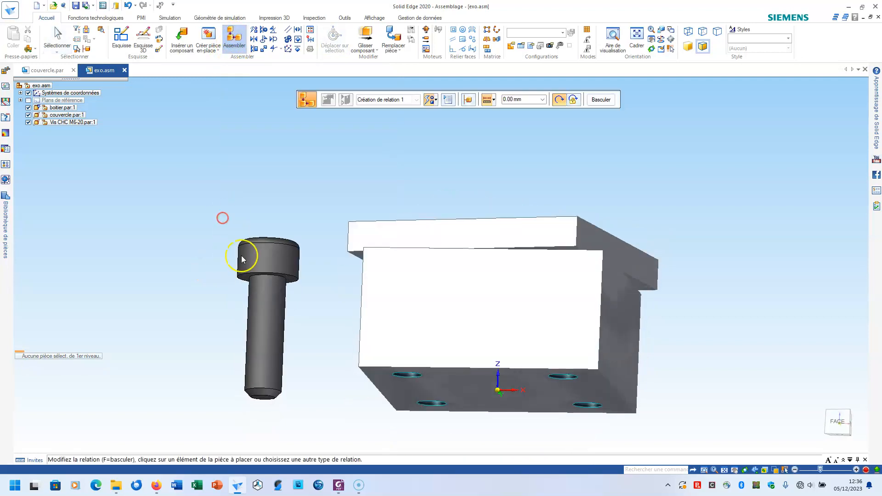
click(262, 294)
middle_drag(262, 294, 327, 227)
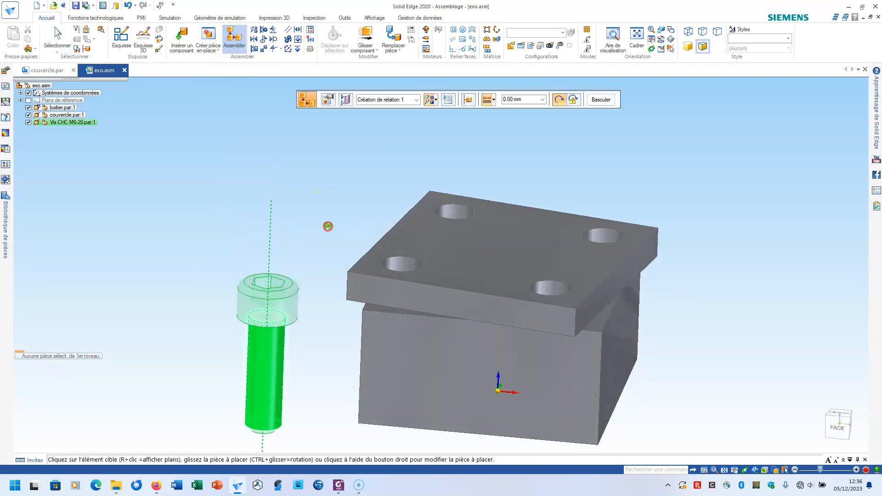
click(393, 260)
click(400, 425)
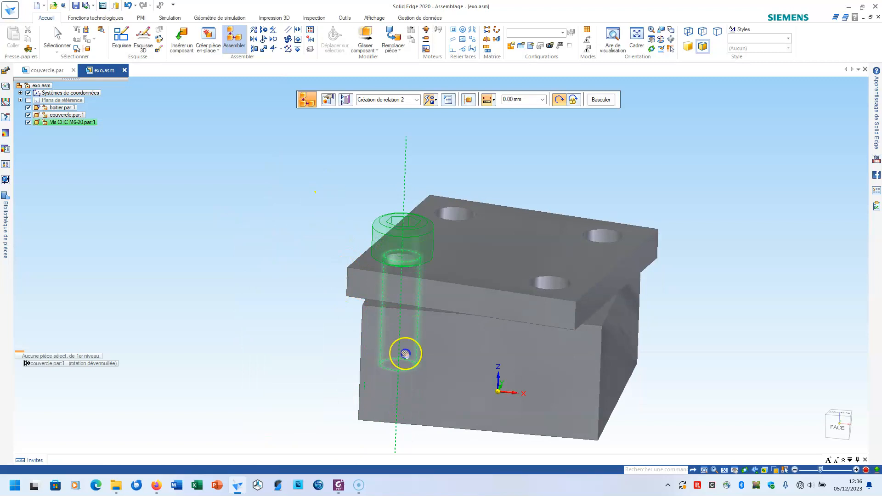
Step: Mate the underside of the screw head to the cover's top face with a 0.00 mm offset
middle_drag(317, 239, 338, 169)
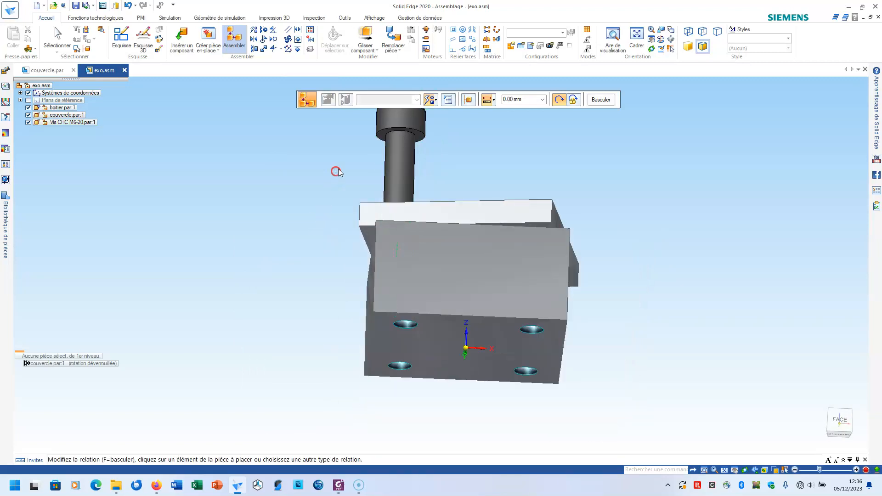
middle_drag(385, 134, 321, 215)
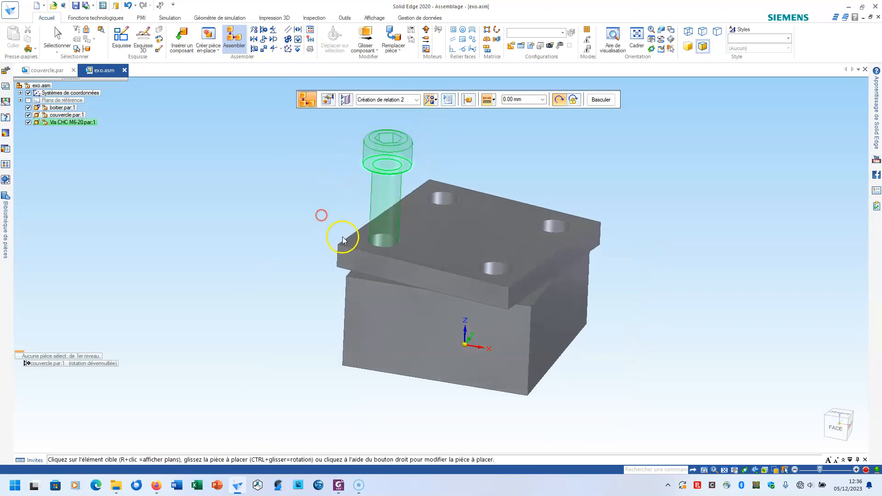
click(354, 239)
mouse_move(360, 237)
middle_down()
mouse_move(467, 326)
mouse_move(361, 238)
middle_up()
mouse_move(360, 238)
mouse_down()
mouse_move(355, 222)
mouse_move(360, 230)
mouse_up()
middle_drag(237, 222, 300, 208)
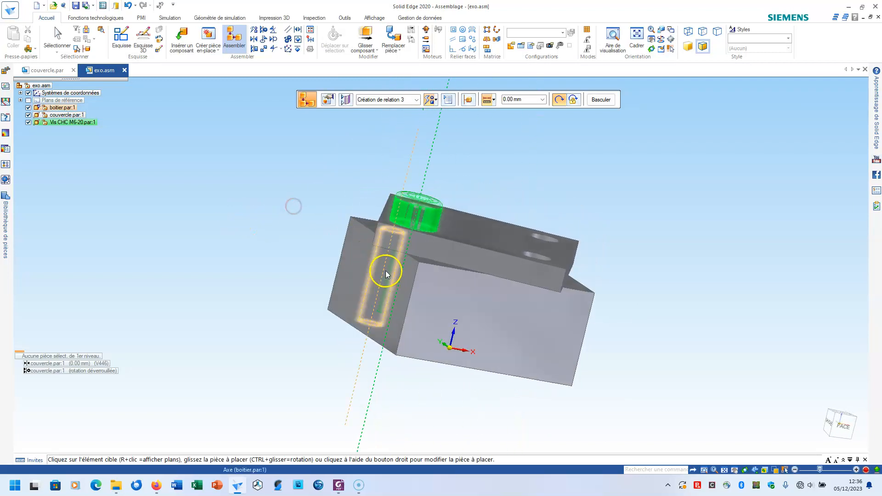
middle_drag(394, 274, 464, 303)
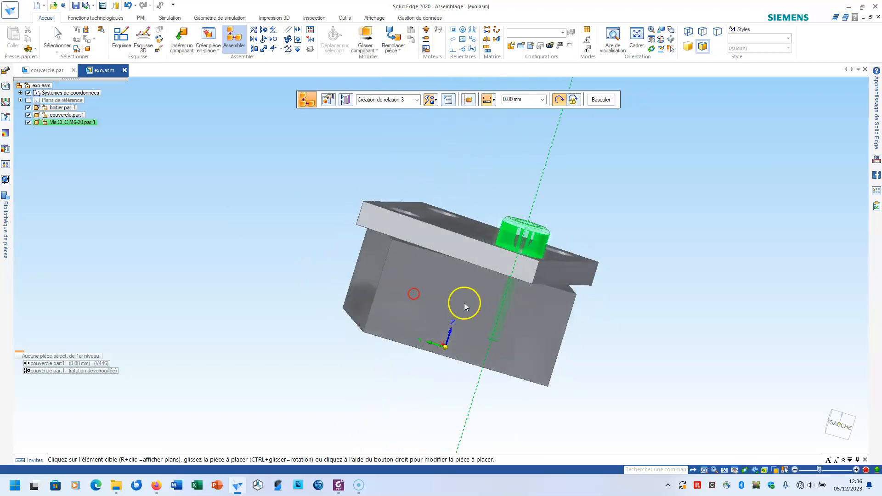
click(495, 334)
key(Escape)
middle_drag(591, 322, 629, 292)
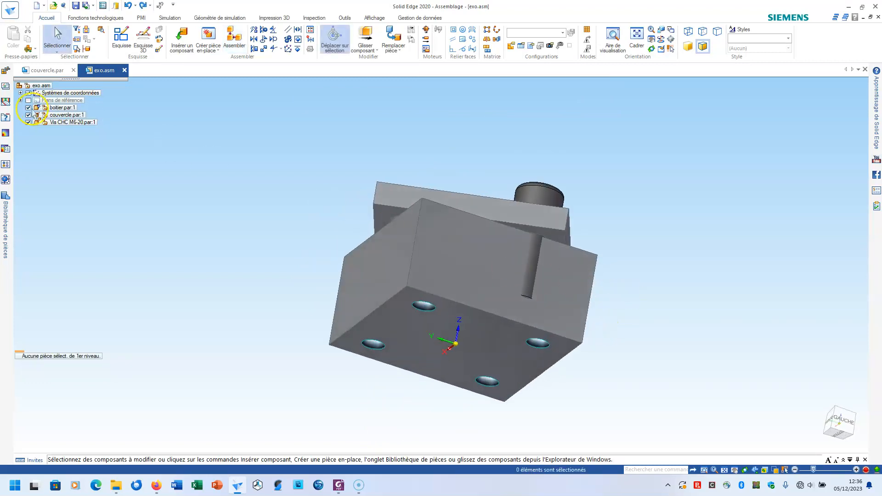
Step: Temporarily hide the housing to select the screw's shank, then show it again and align the shank with the housing's matching corner hole
click(28, 108)
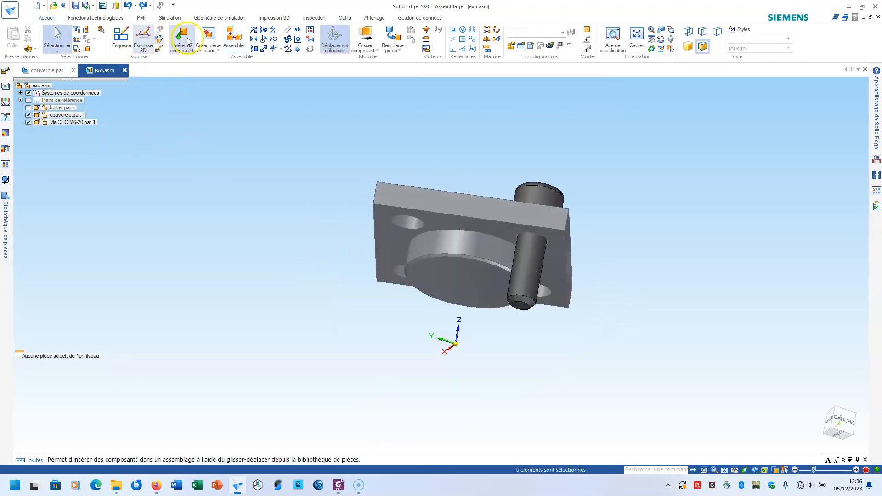
click(231, 39)
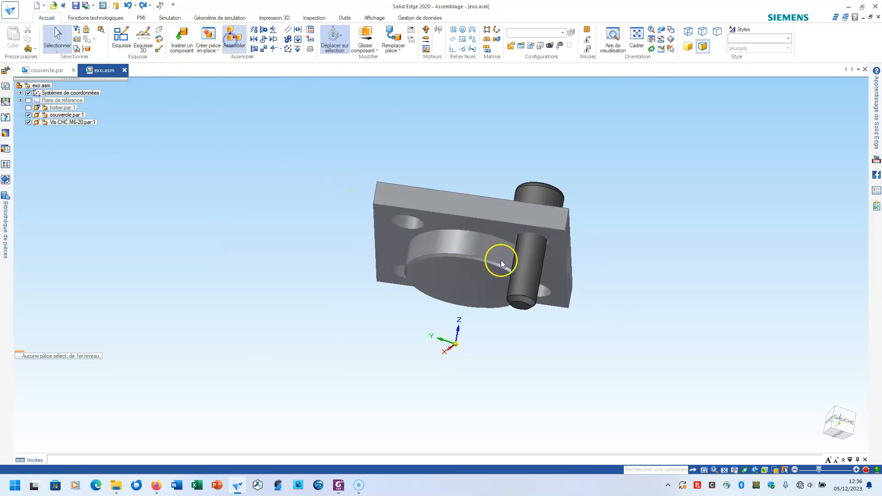
click(526, 262)
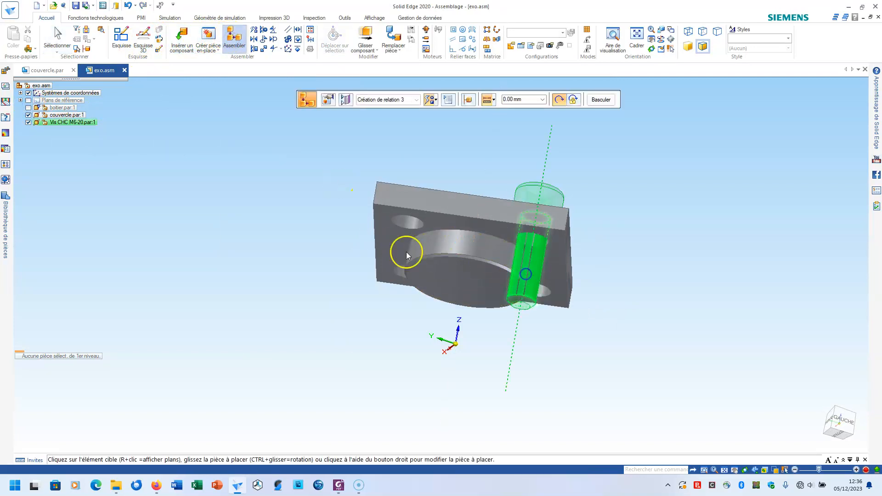
click(28, 108)
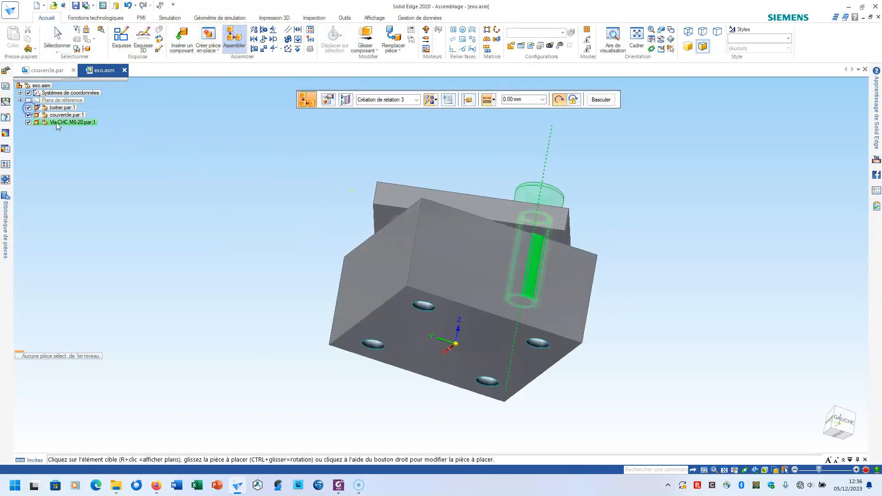
click(539, 345)
middle_drag(567, 345, 427, 372)
key(Escape)
scroll(310, 261, down, 3)
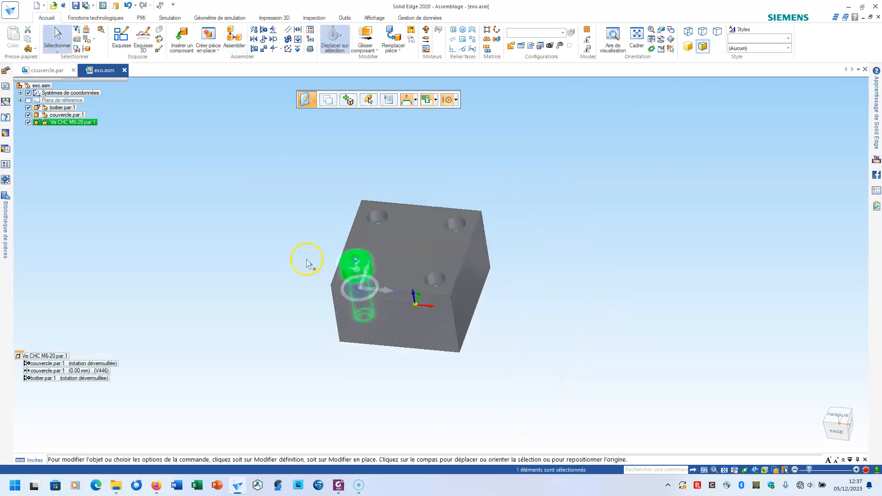
shift+middle_drag(309, 262, 302, 226)
click(302, 225)
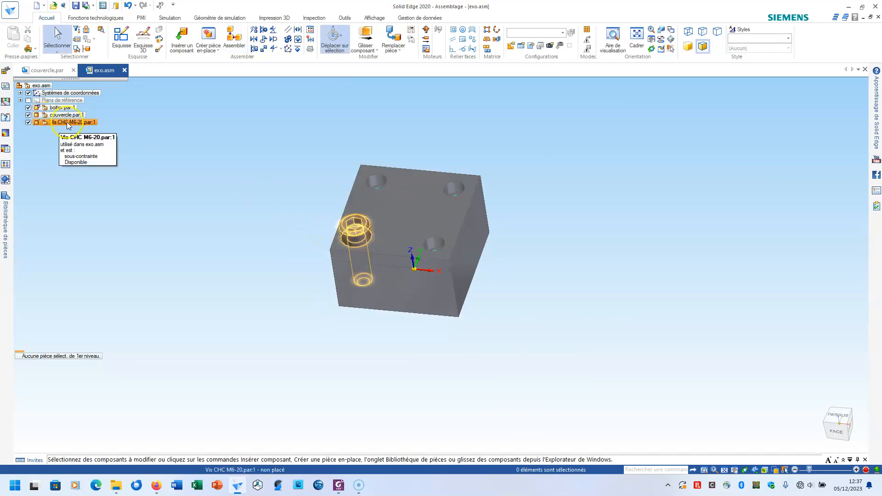
Step: Pattern the M6-20 screw over the cover's four-hole pattern, using the hole under the existing screw as reference
click(488, 31)
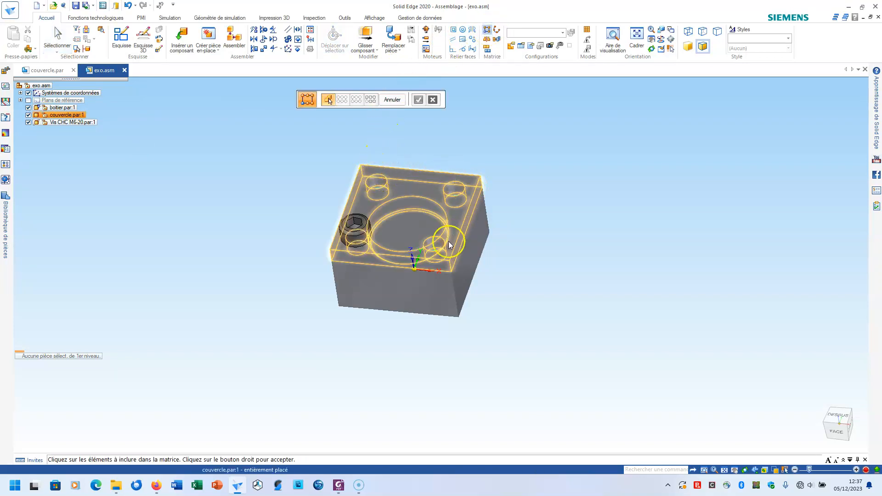
click(361, 224)
click(419, 101)
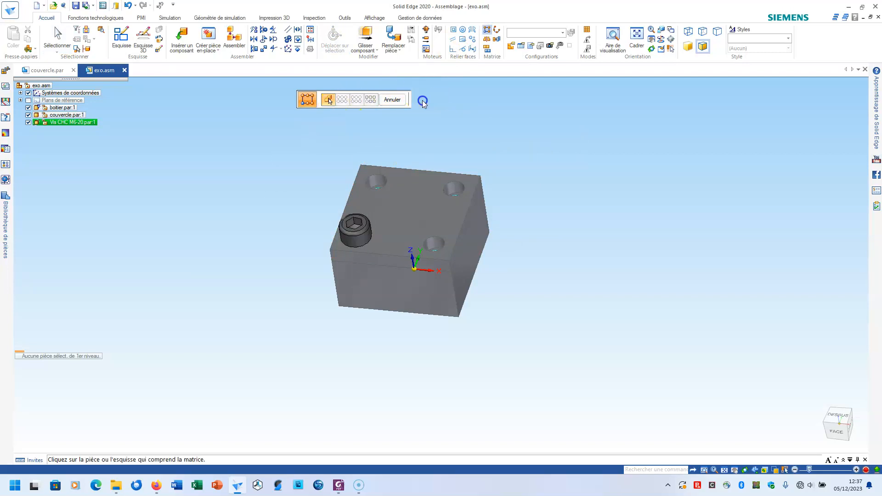
click(399, 193)
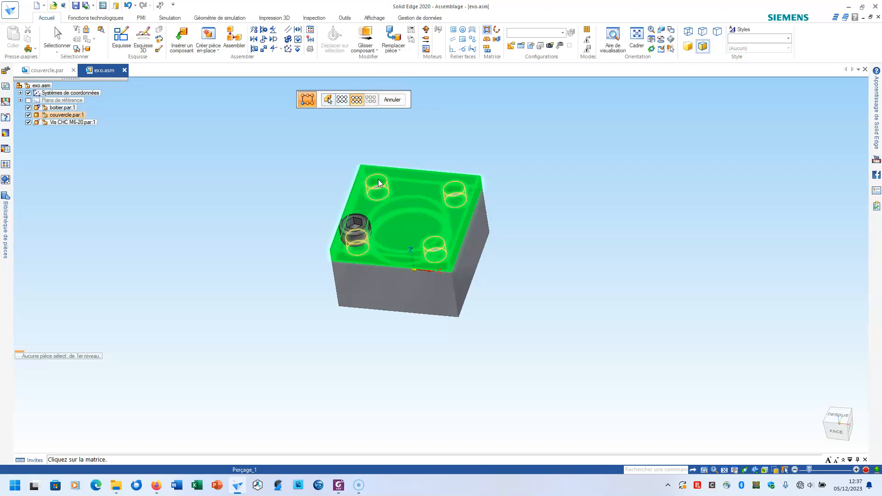
click(379, 183)
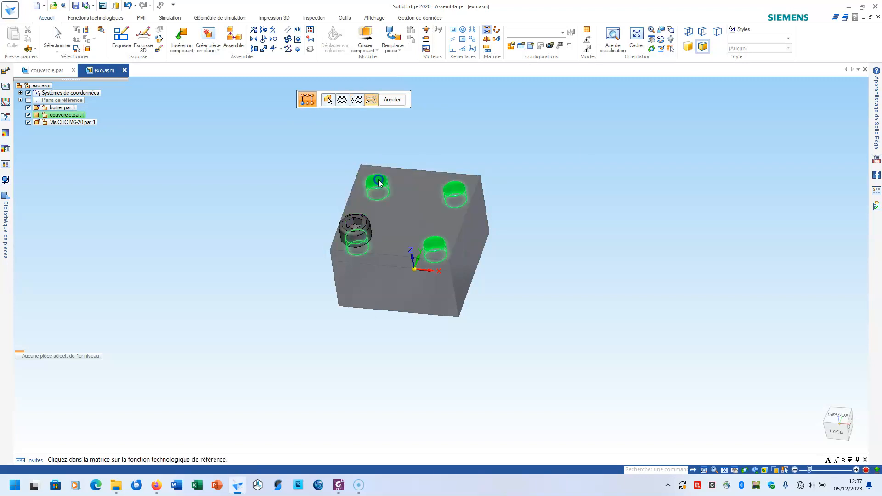
click(359, 246)
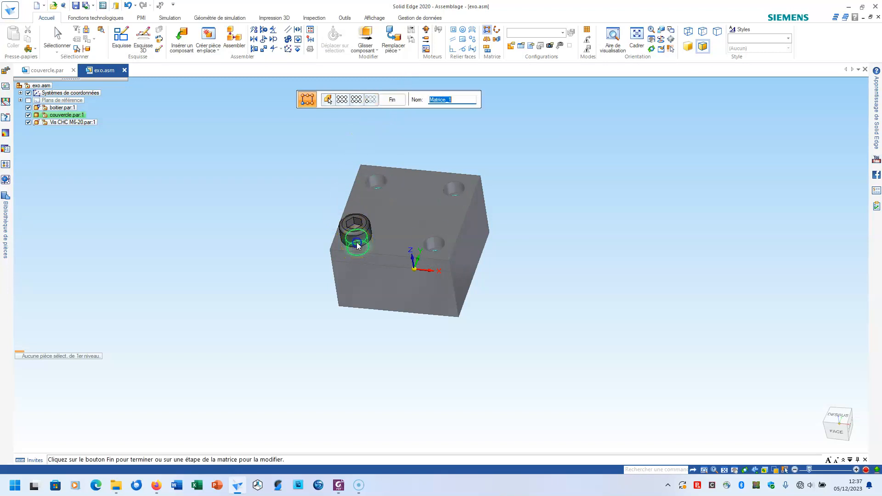
click(390, 101)
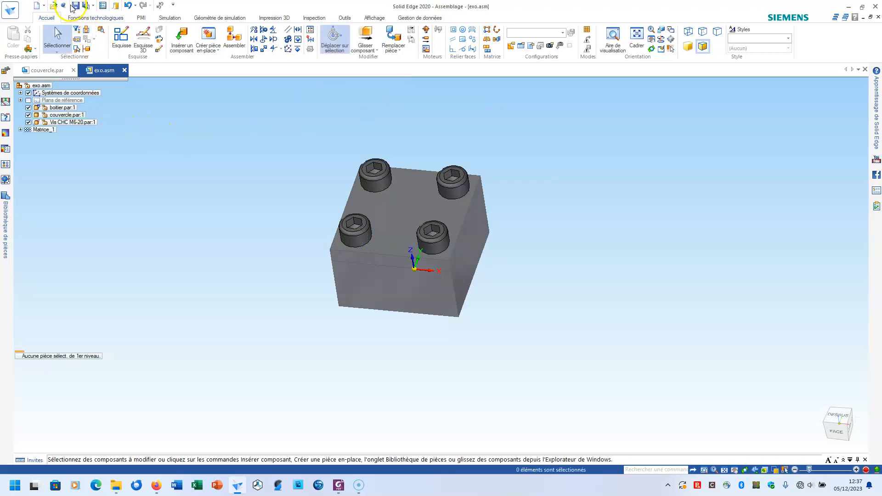
middle_drag(518, 289, 455, 184)
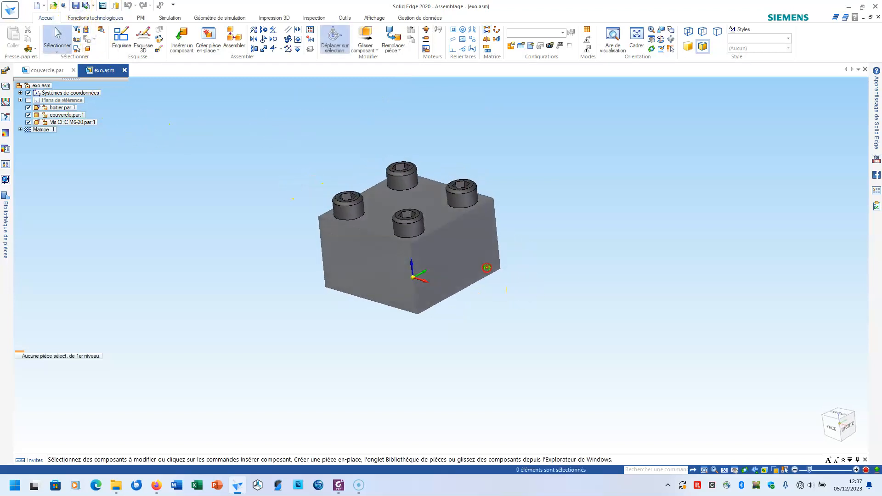
Step: Create a drawing of the current assembly from the mono-piece.dft template, with the drawing view wizard enabled
click(12, 11)
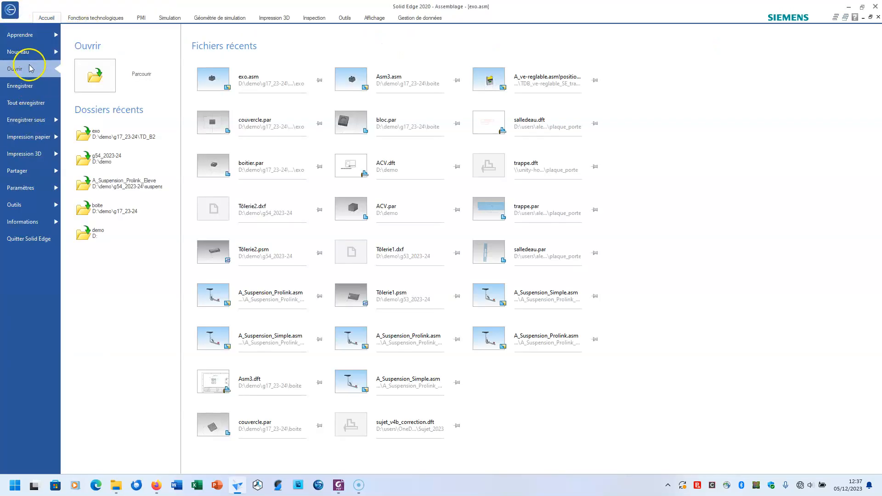
mouse_move(27, 54)
click(180, 188)
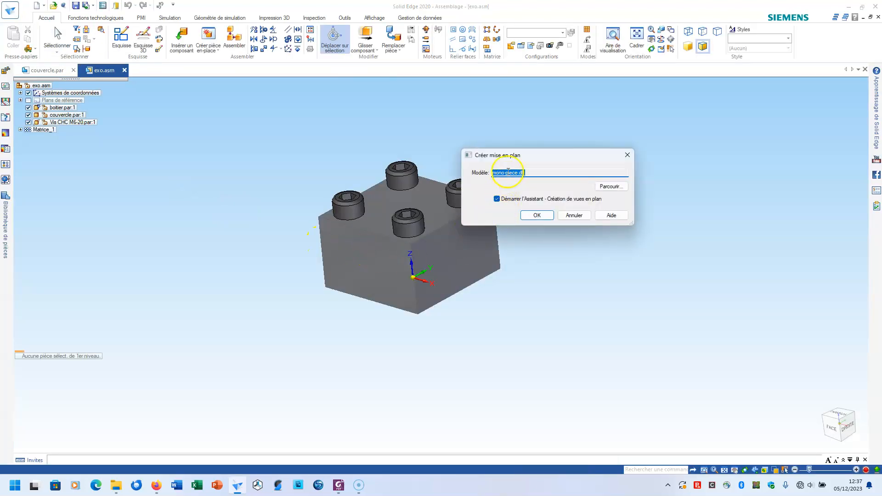
click(536, 216)
click(420, 187)
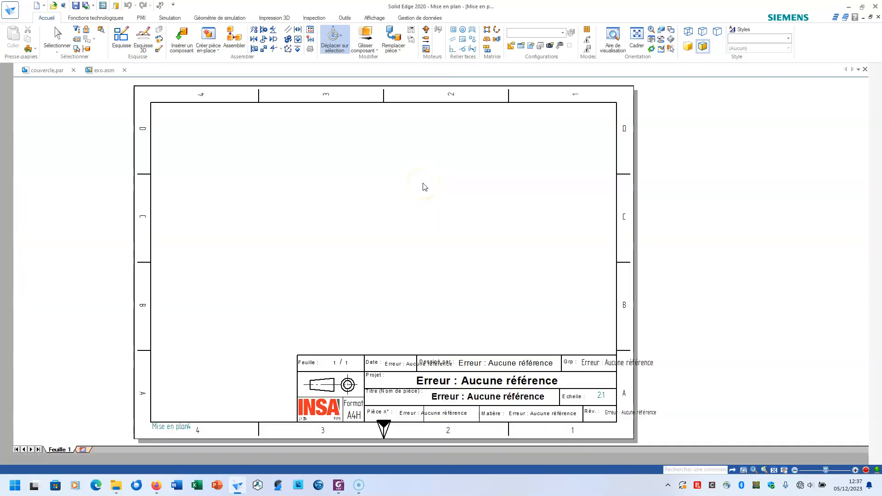
click(414, 184)
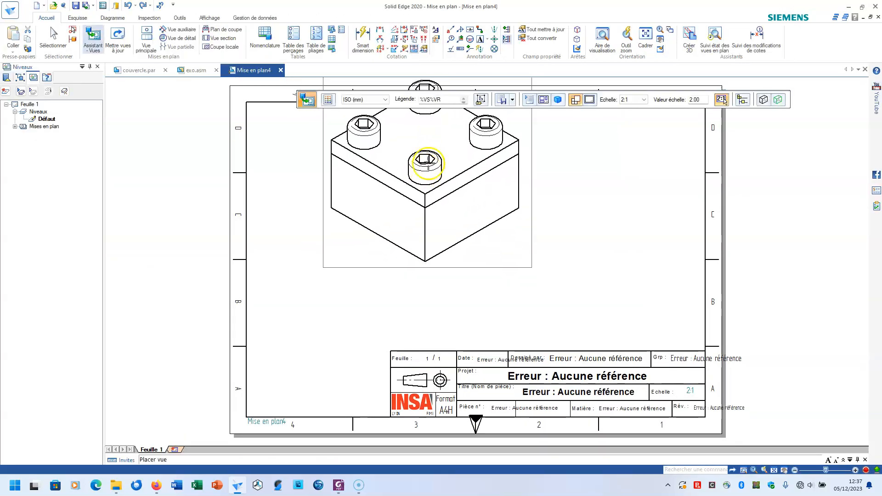
Step: Customize the main view's orientation to look down on the cover and place it at 1:1 scale in the sheet's upper right area
click(556, 102)
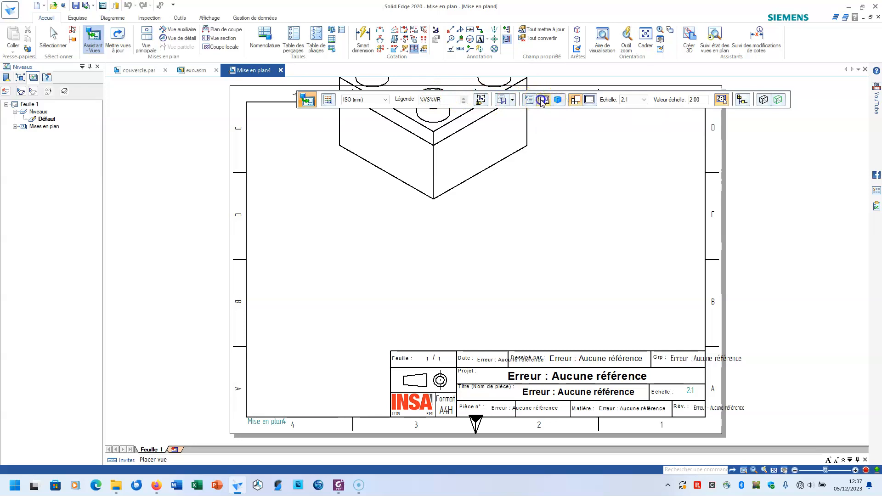
click(575, 159)
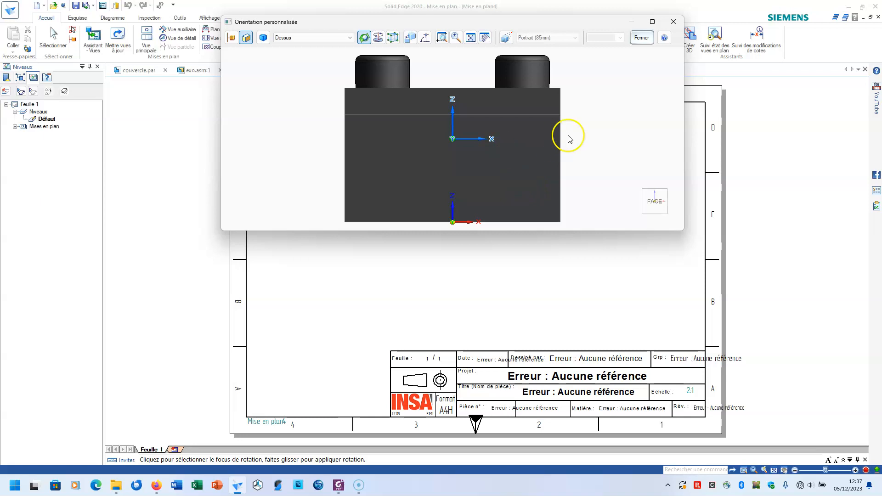
click(658, 186)
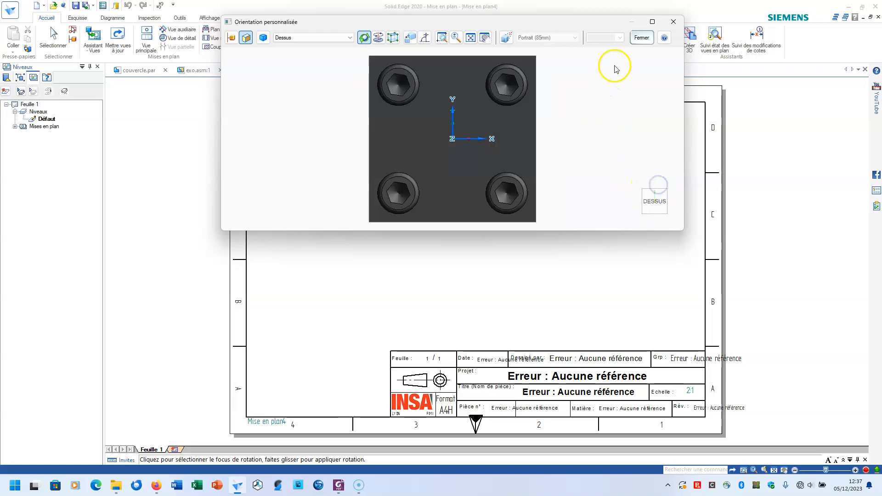
click(639, 39)
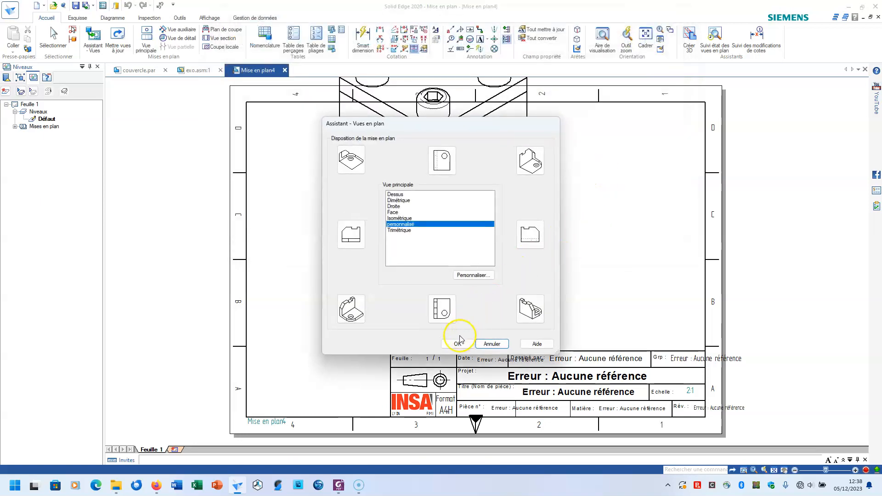
click(458, 344)
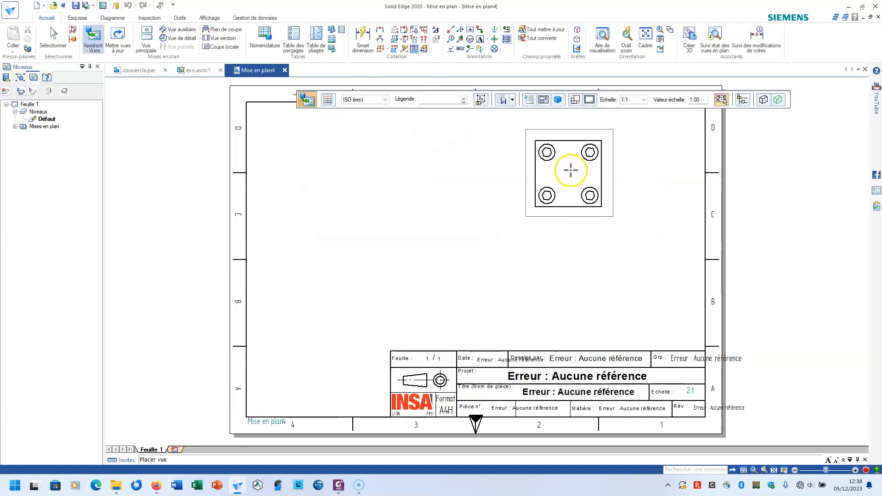
click(572, 167)
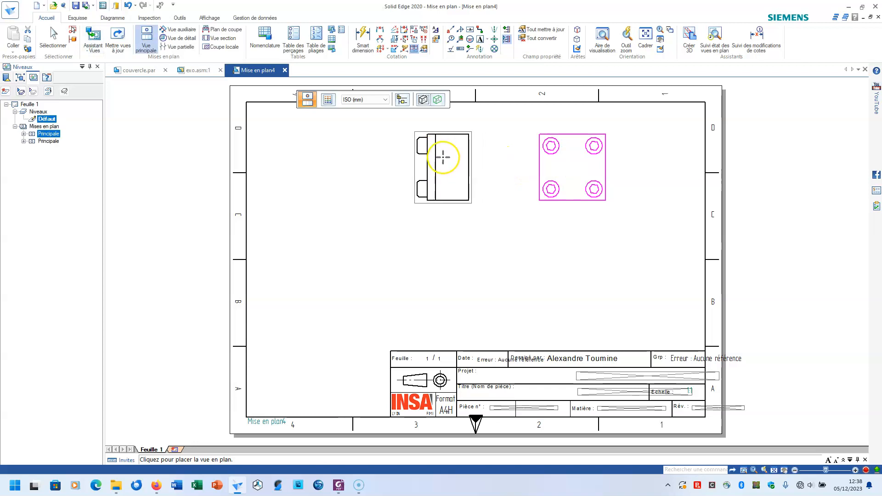
Step: Skip the projected side view and shift the top view slightly lower on the sheet
key(Escape)
middle_drag(506, 160, 394, 226)
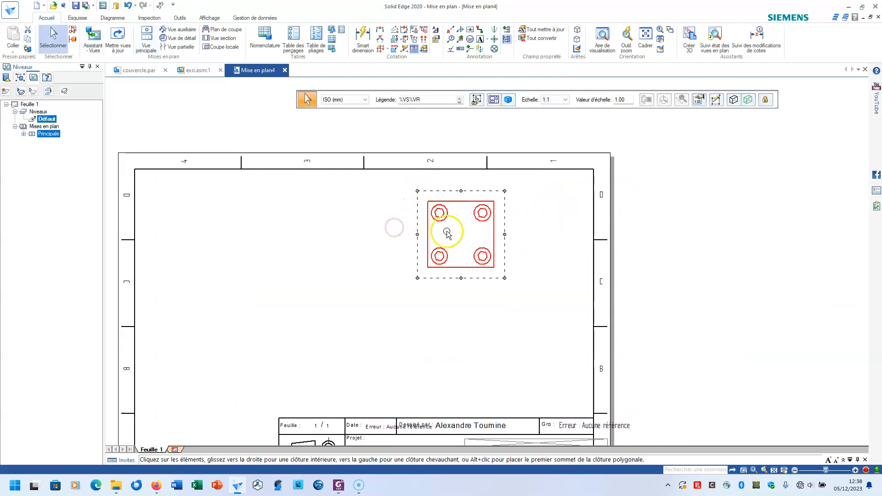
drag(461, 269, 456, 292)
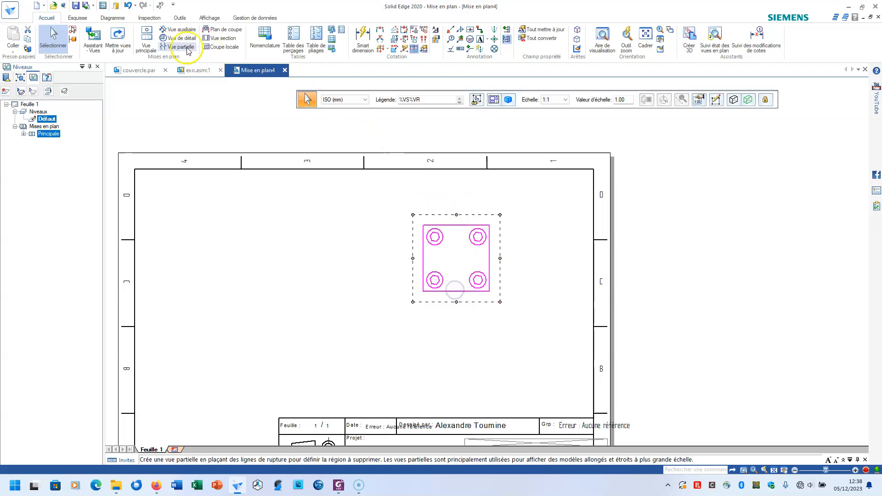
Step: Draw a stepped cutting plane through the upper-left screw's center, 13 mm across, and down the block's vertical midline, with arrows pointing left
click(222, 29)
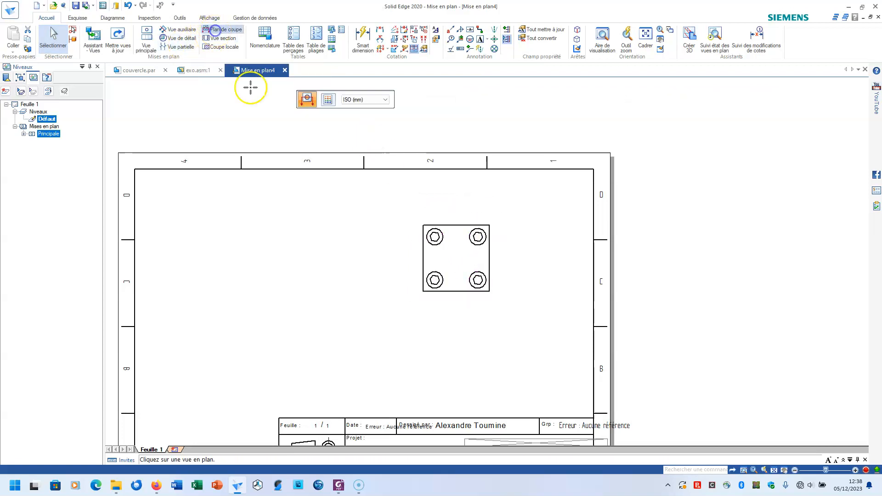
click(448, 221)
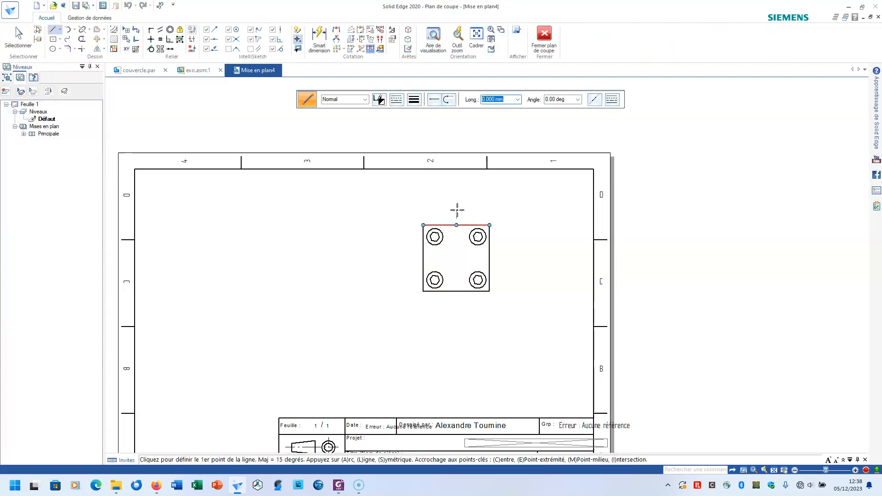
scroll(435, 233, up, 4)
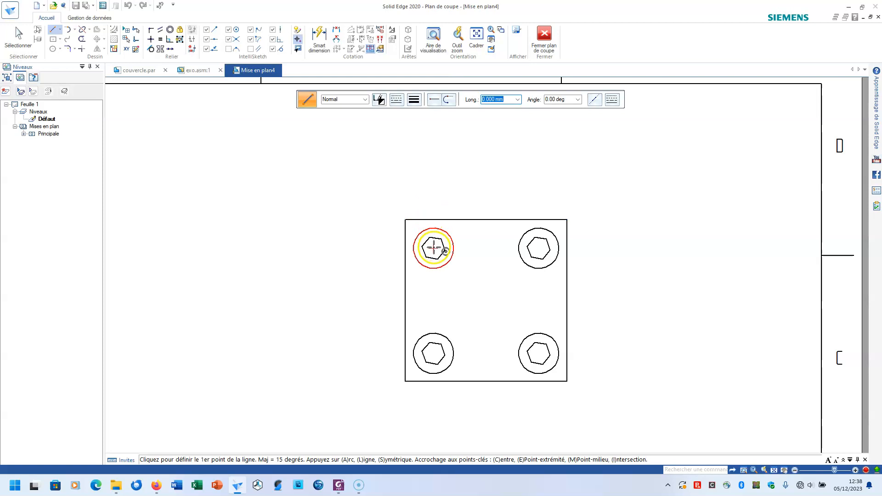
scroll(433, 197, up, 3)
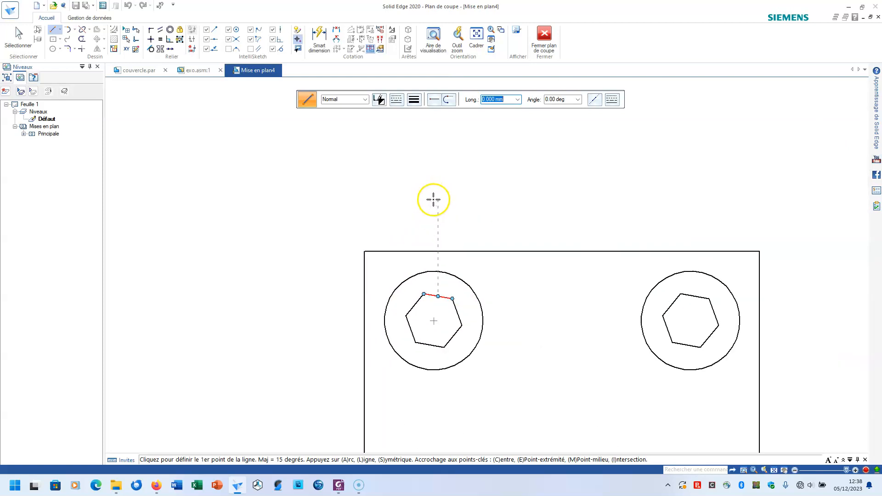
click(434, 208)
scroll(434, 212, down, 2)
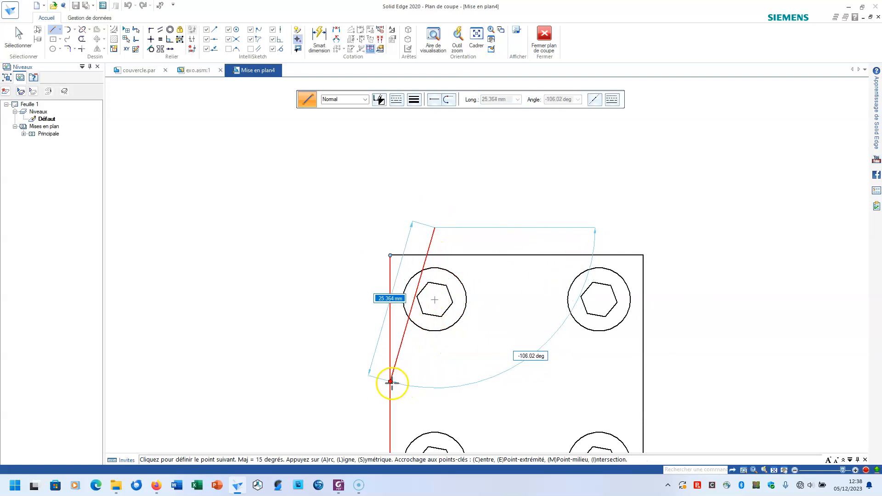
click(434, 382)
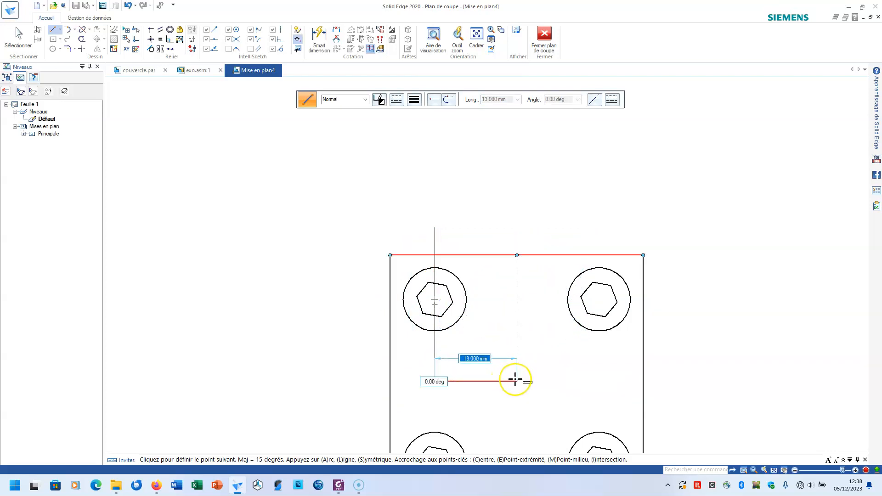
click(516, 381)
middle_drag(517, 377, 510, 166)
click(510, 336)
click(550, 27)
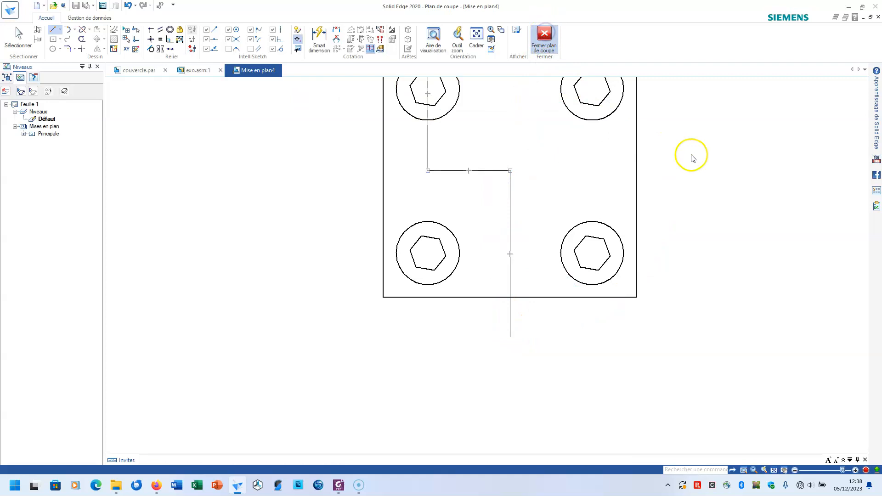
click(692, 158)
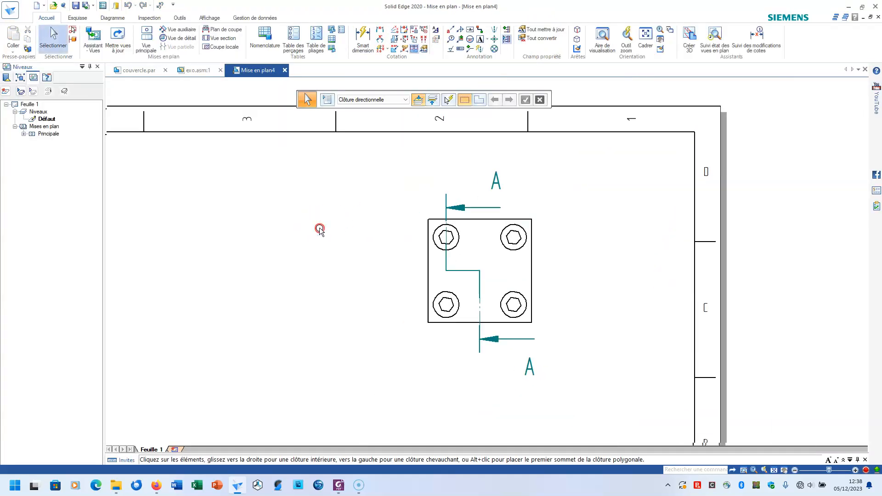
Step: Generate the section view from cutting plane A-A and place it to the left of the top view
click(219, 41)
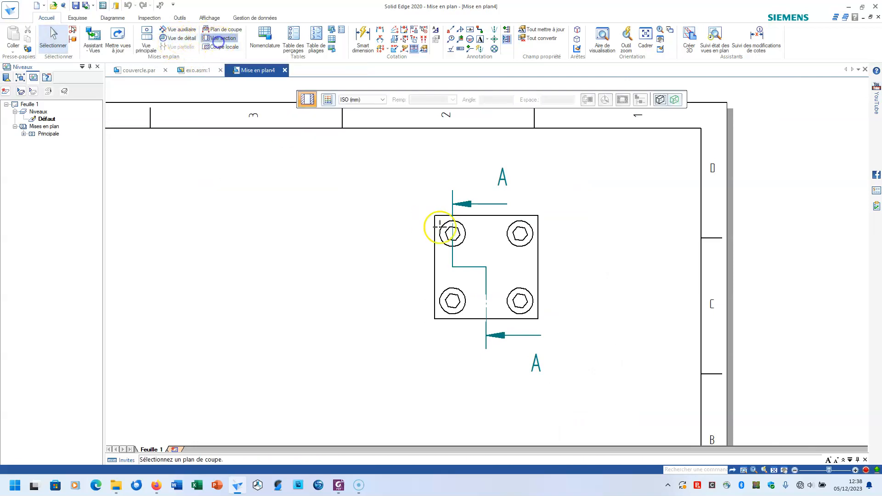
click(452, 198)
click(250, 208)
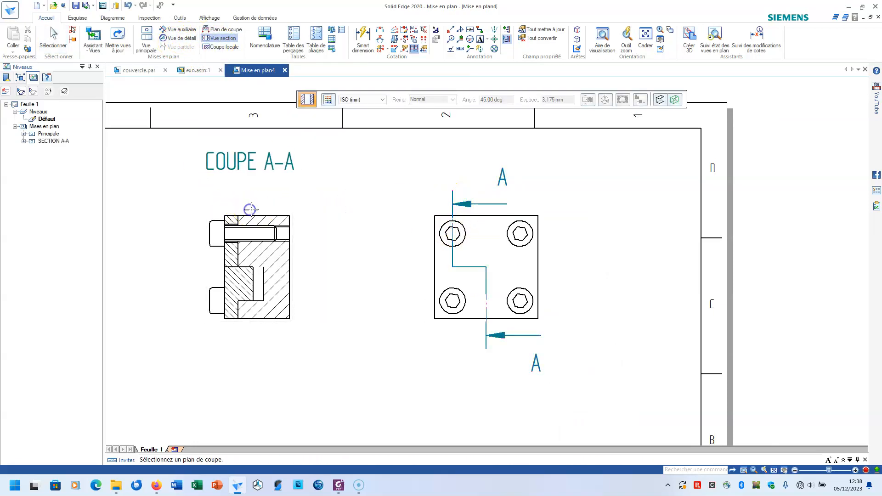
middle_drag(340, 225, 419, 227)
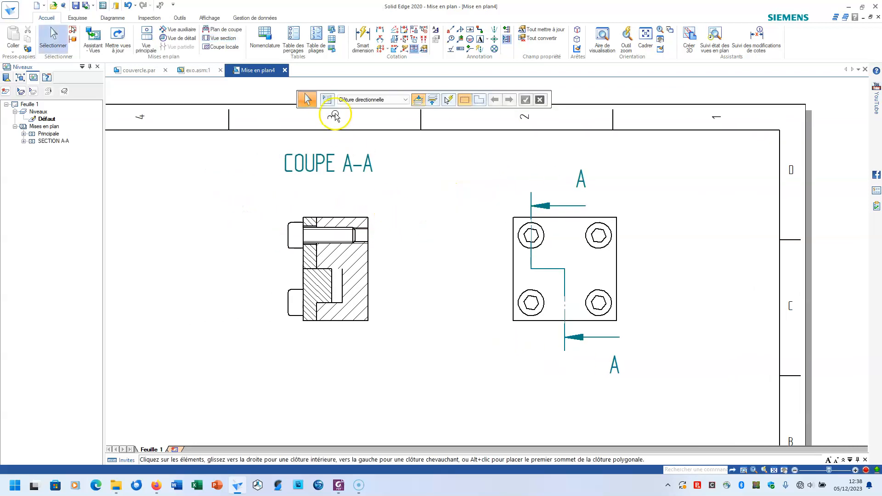
Step: Add a two-line centerline along the upper screw's threaded hole in the section view and extend it past the screw head
click(496, 31)
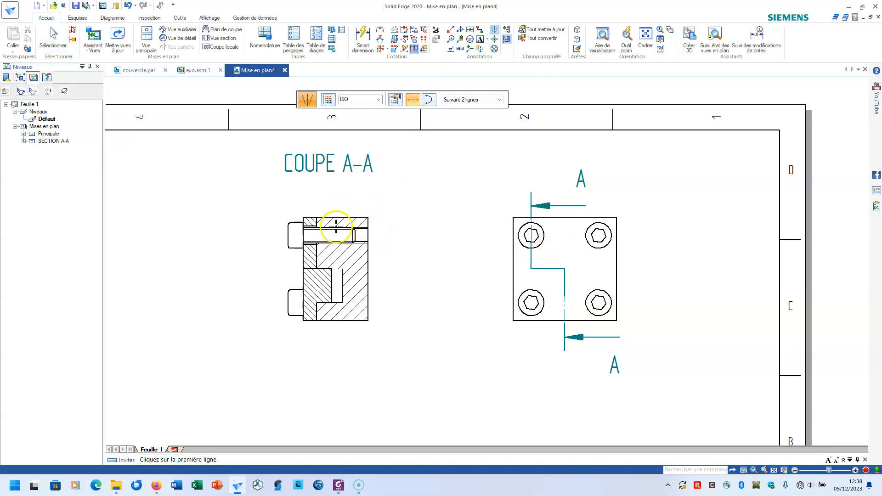
scroll(345, 231, up, 3)
click(320, 222)
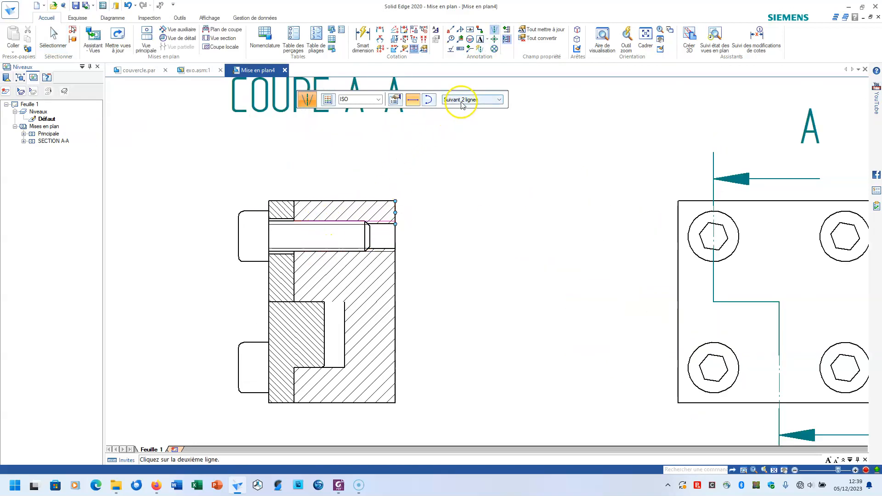
click(332, 251)
key(Escape)
click(326, 239)
drag(279, 237, 229, 238)
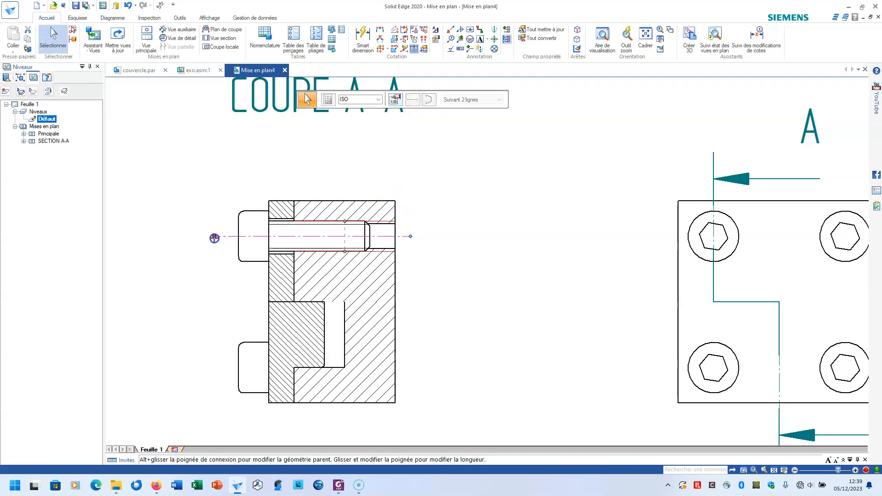
Step: Add a centerline between the two edges of the lower screw head and extend it across the sectioned block
click(494, 31)
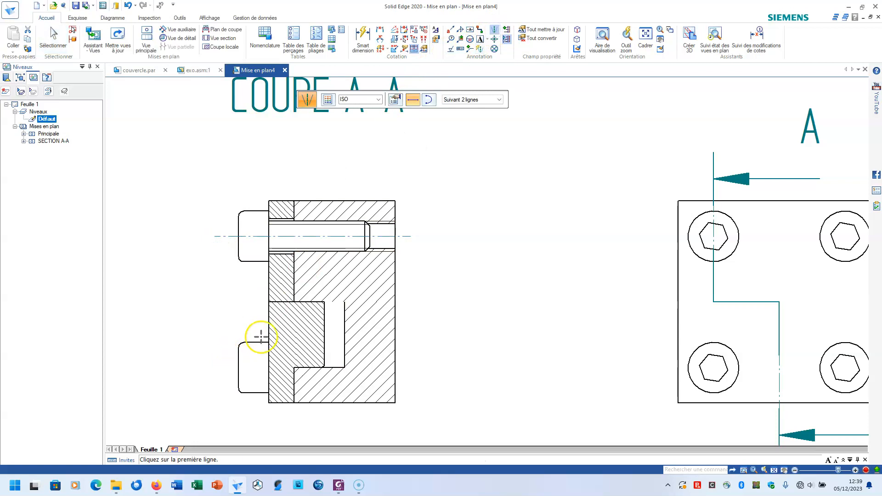
click(251, 394)
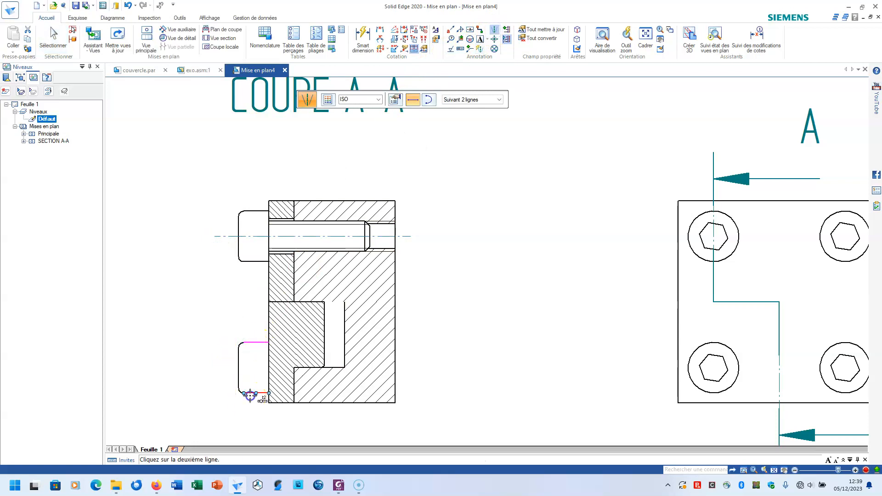
key(Escape)
drag(434, 359, 434, 359)
key(Escape)
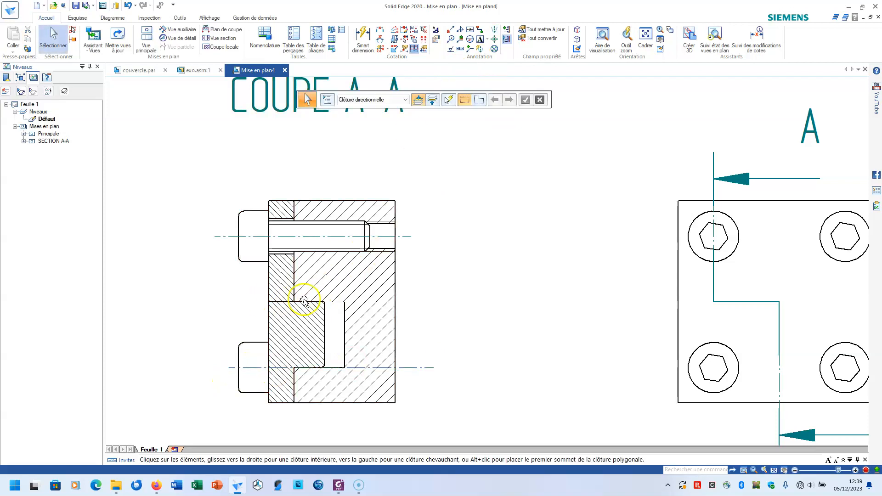
Step: Add a centerline midway between the upper and lower outer edges of the sectioned block
click(496, 32)
click(390, 200)
click(383, 403)
key(Escape)
scroll(446, 318, down, 1)
scroll(446, 318, down, 2)
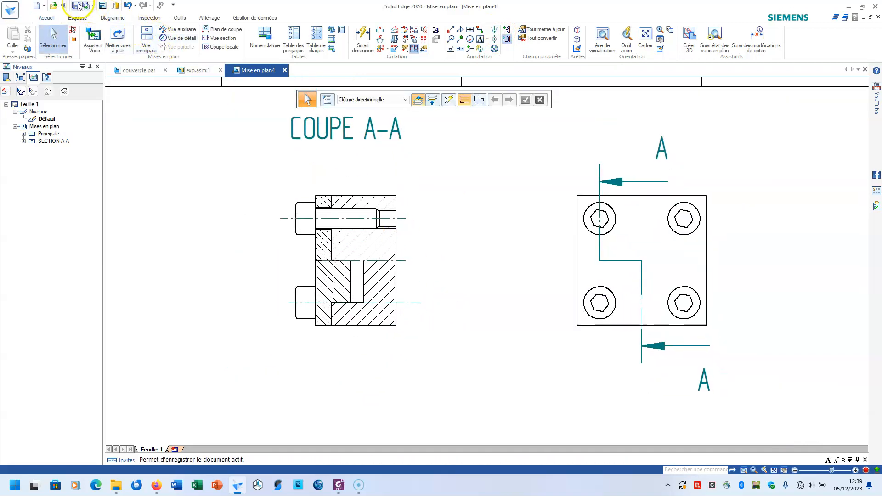
Step: Save the drawing as exo.dft in the exo folder
click(79, 6)
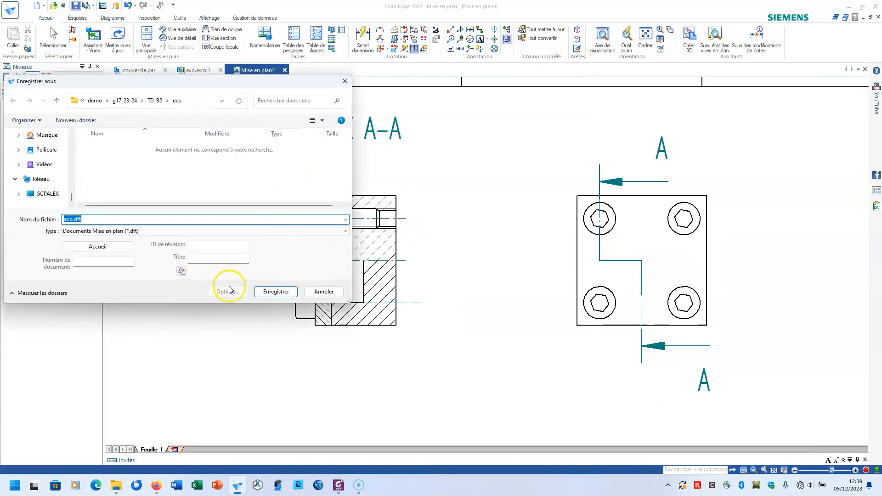
click(276, 291)
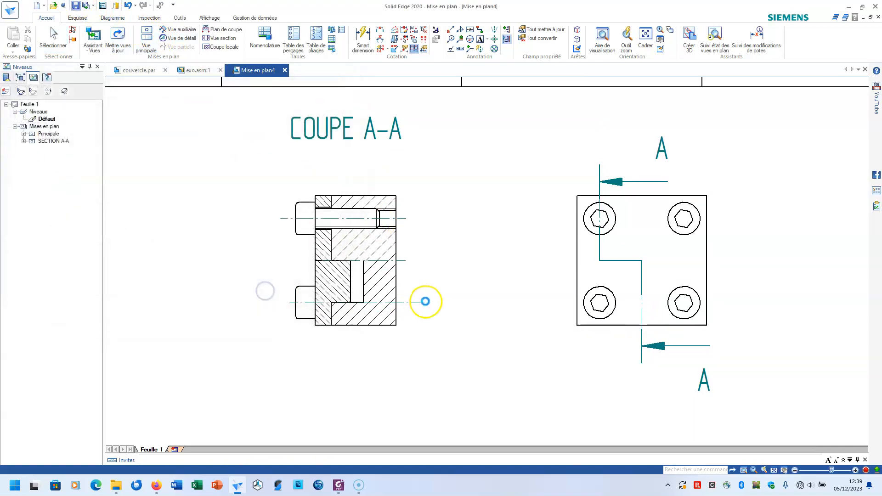
Step: Create a parts list with automatic balloons from the section A-A view
scroll(465, 319, down, 3)
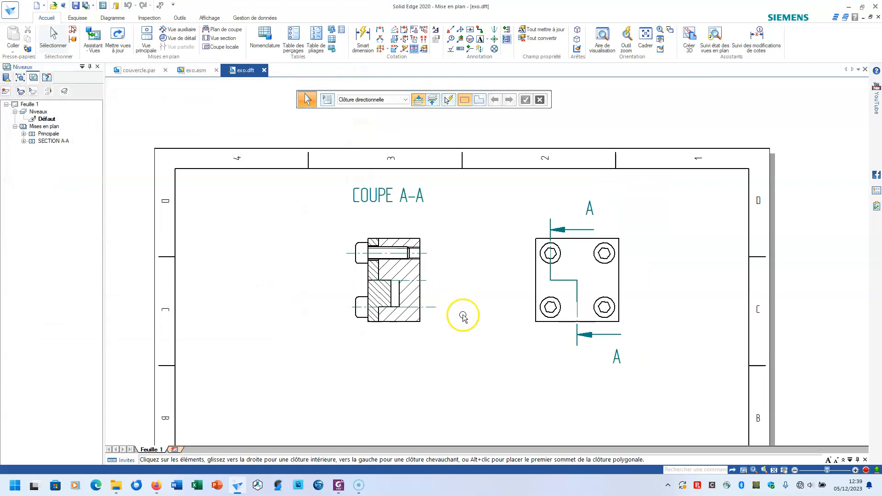
click(262, 40)
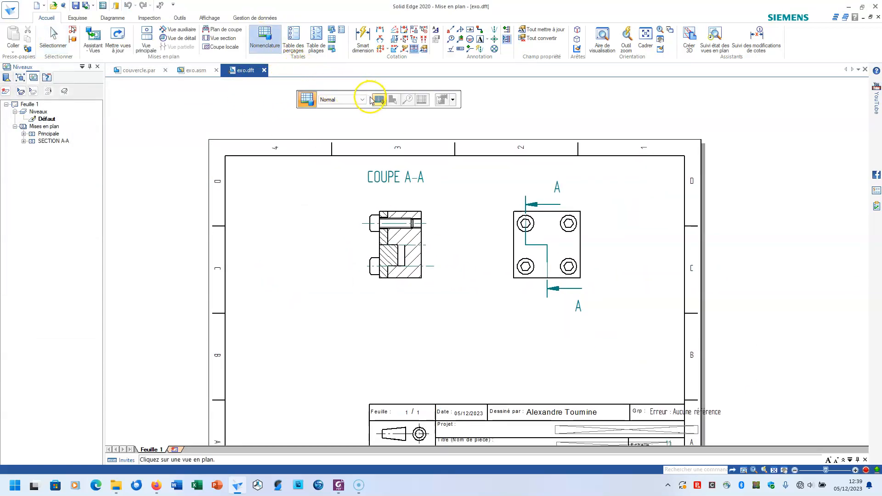
click(423, 217)
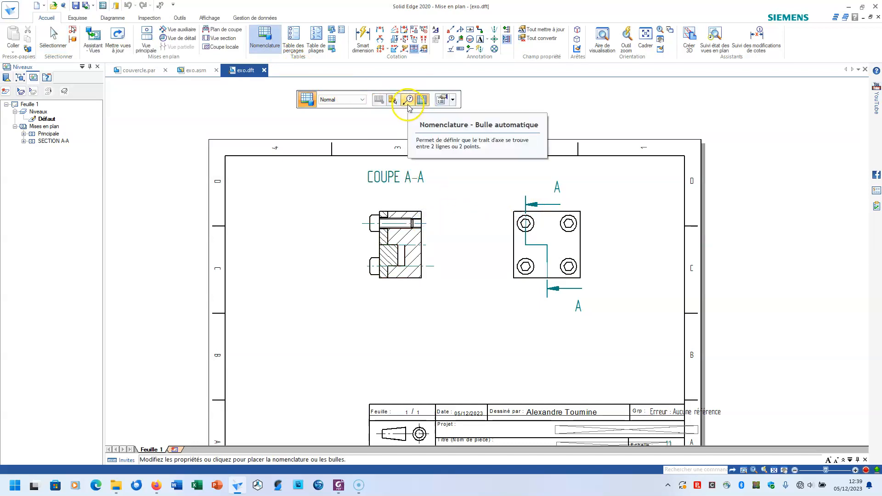
click(409, 100)
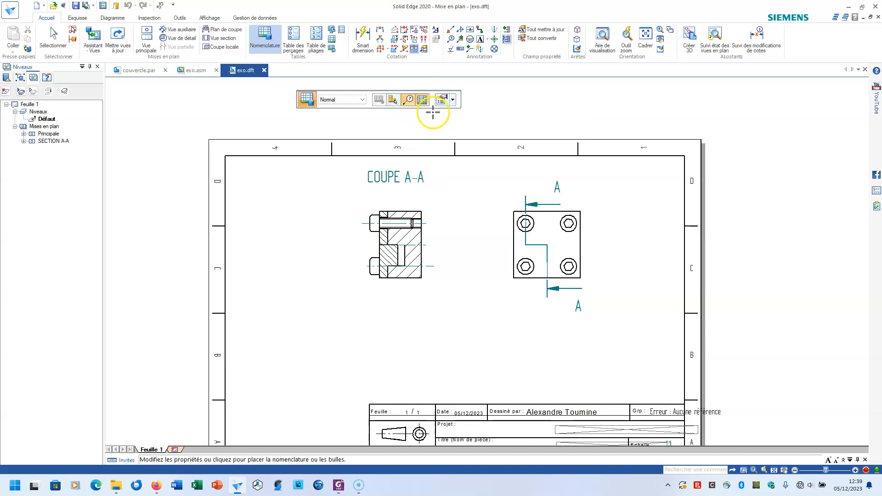
click(453, 100)
click(454, 110)
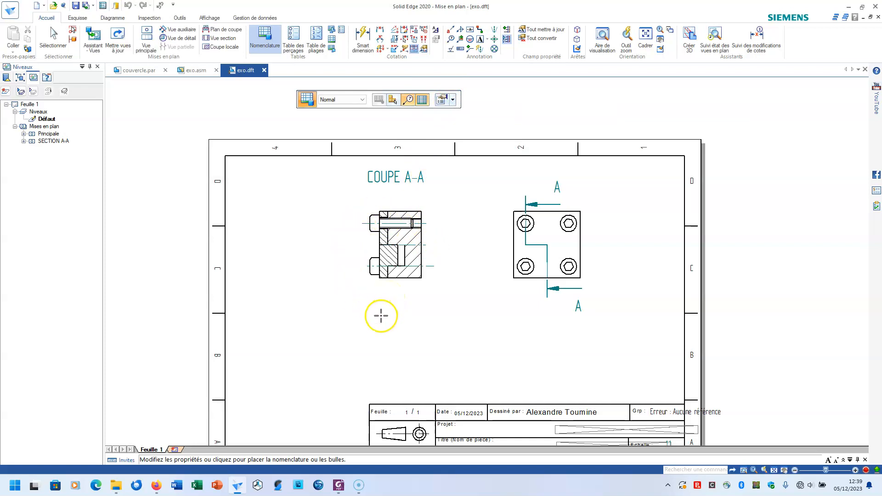
key(Escape)
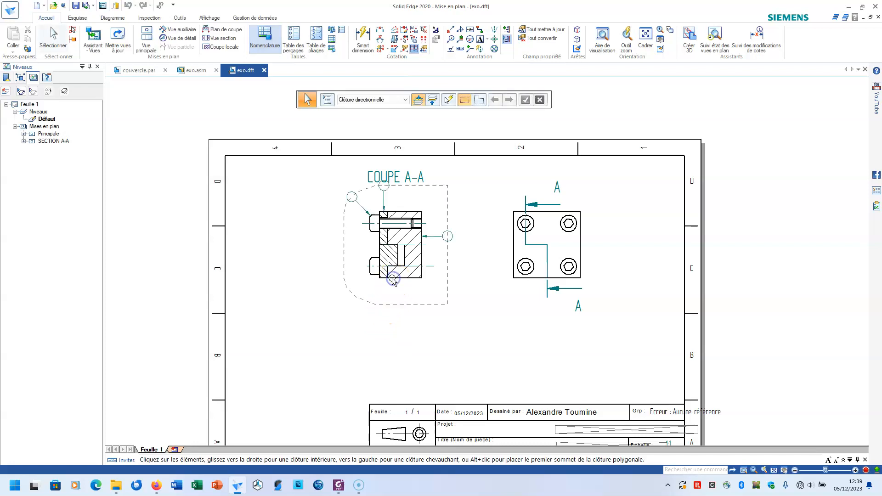
Step: Move the parts list onto the sheet, between the views and the title block
scroll(369, 324, down, 2)
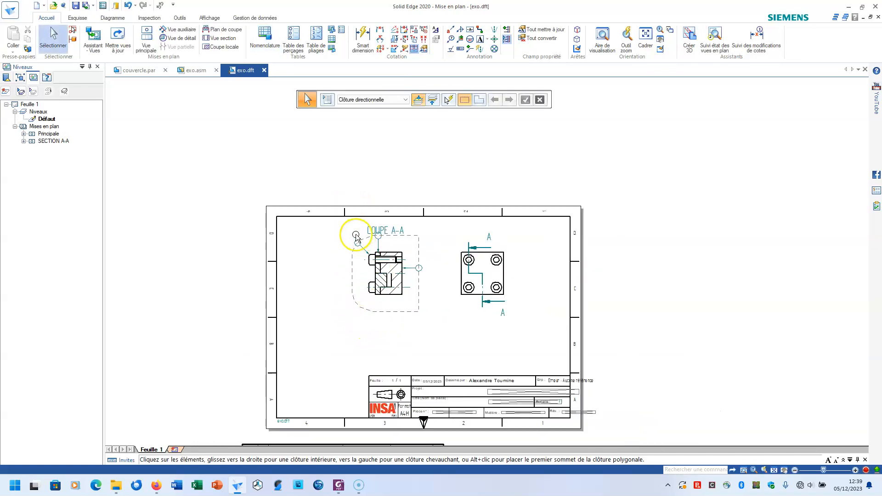
scroll(349, 321, down, 2)
click(349, 388)
drag(349, 388, 390, 277)
scroll(363, 283, up, 1)
scroll(362, 283, up, 1)
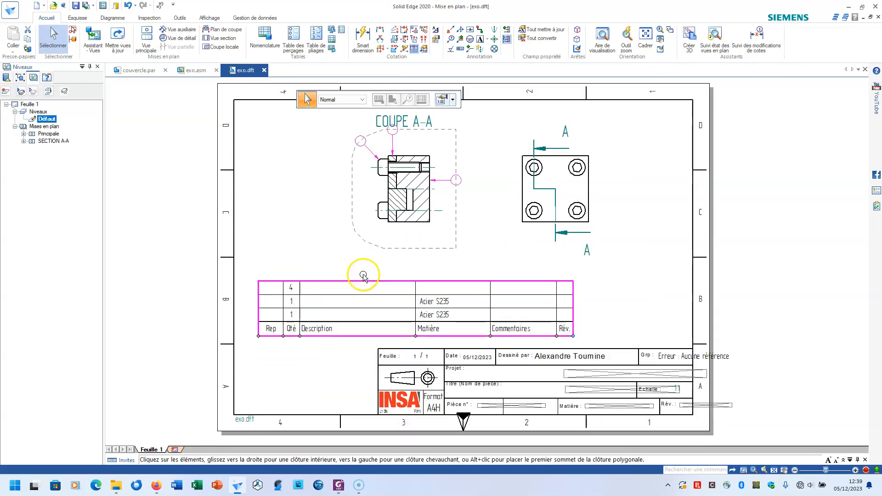
Step: Reposition the section view's screw balloon beside the upper screw head and the cover balloon near the view's upper-left corner
click(377, 143)
drag(373, 148, 407, 138)
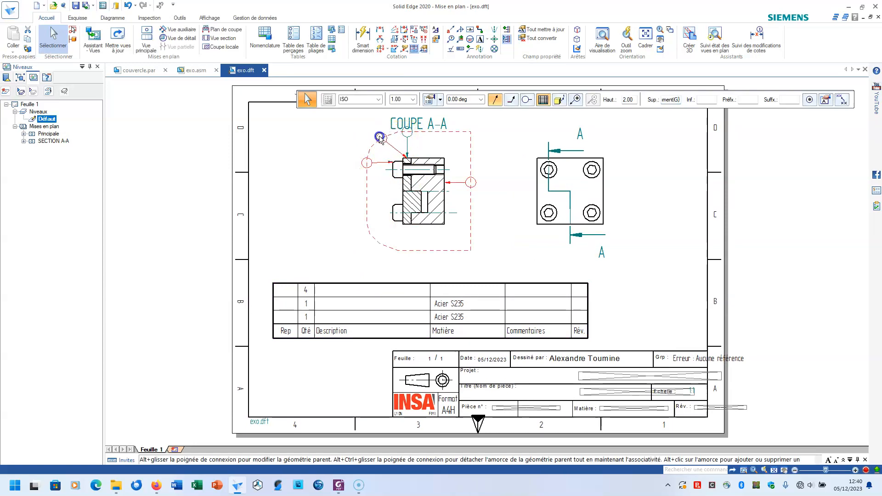
click(399, 154)
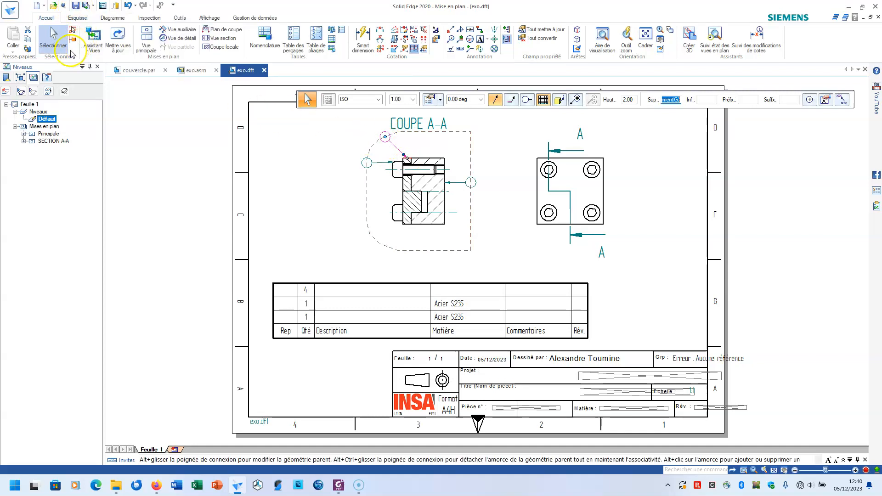
Step: Open the drawing's property manager, expand exo.asm to its parts and check the displayed columns
click(11, 10)
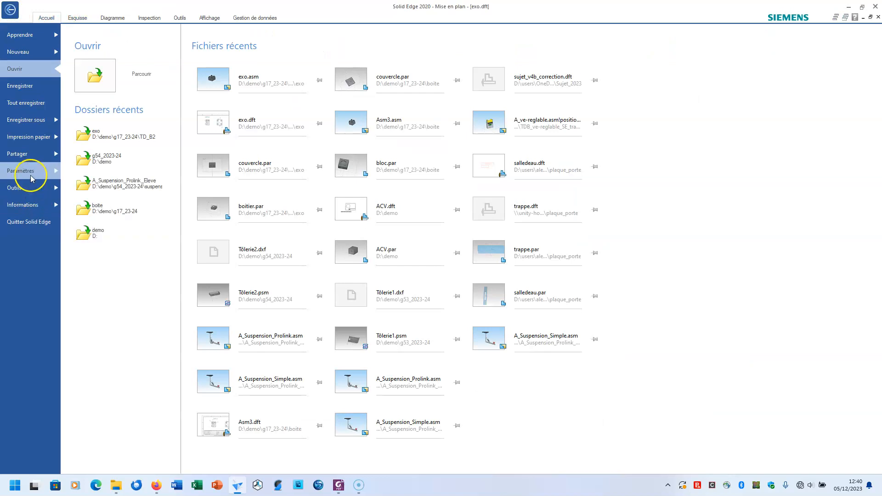
click(29, 204)
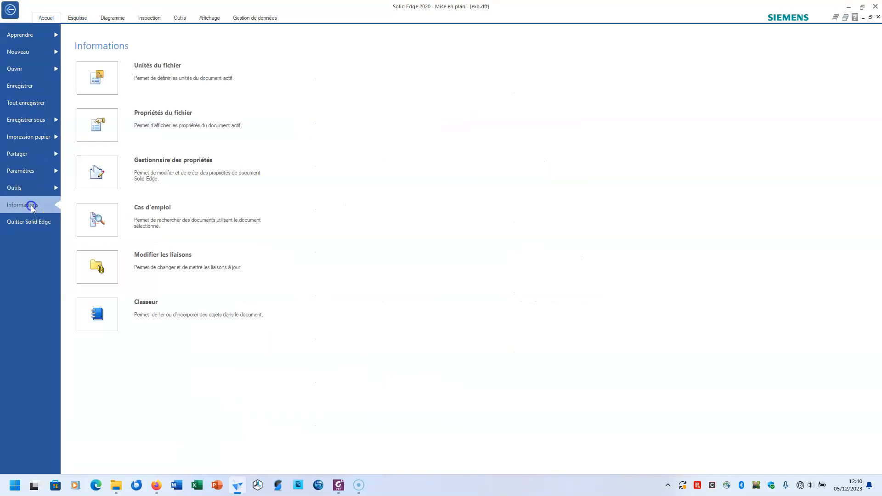
click(121, 170)
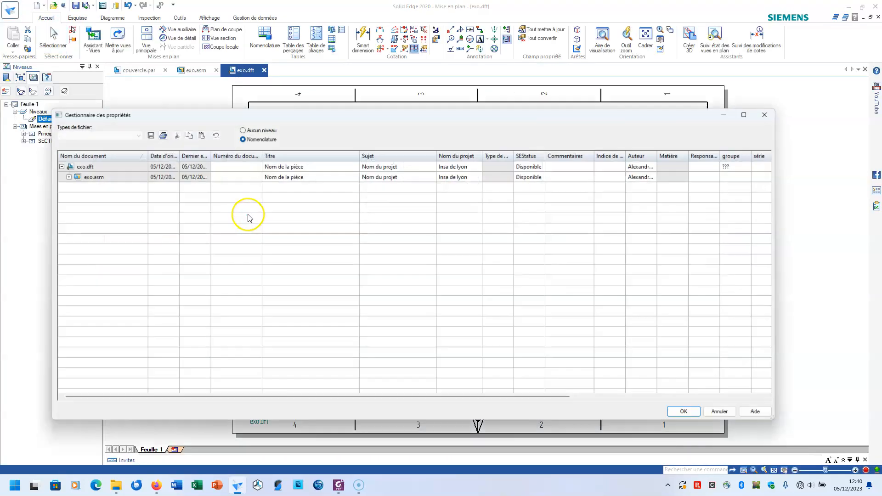
click(62, 176)
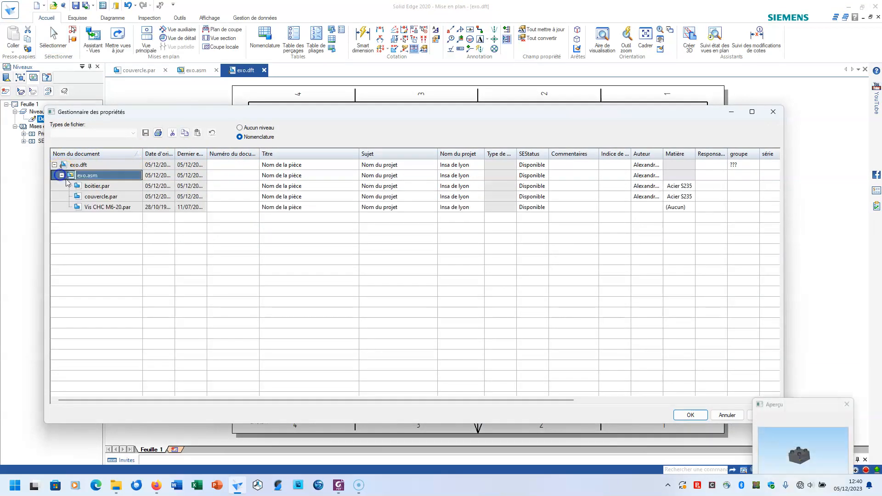
right_click(321, 157)
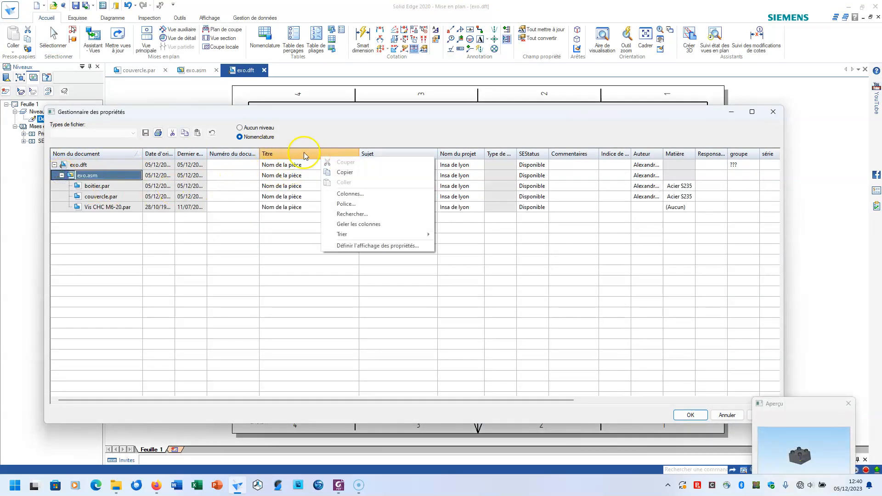
click(349, 194)
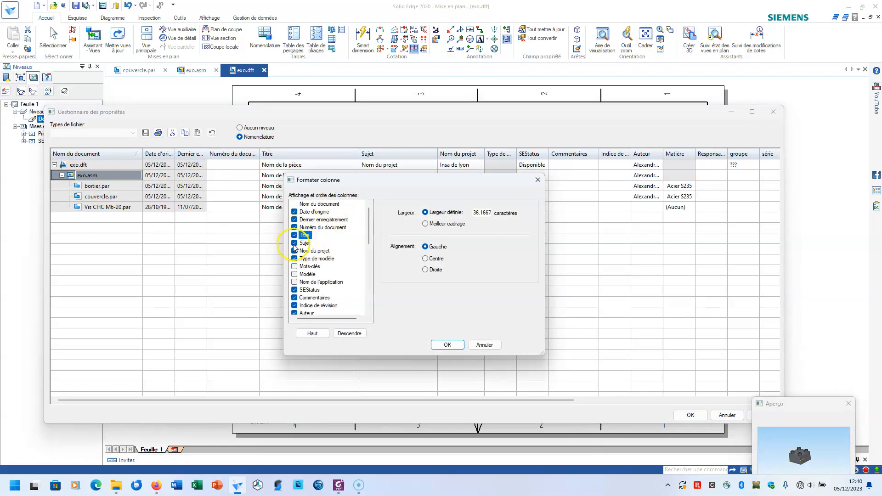
click(445, 345)
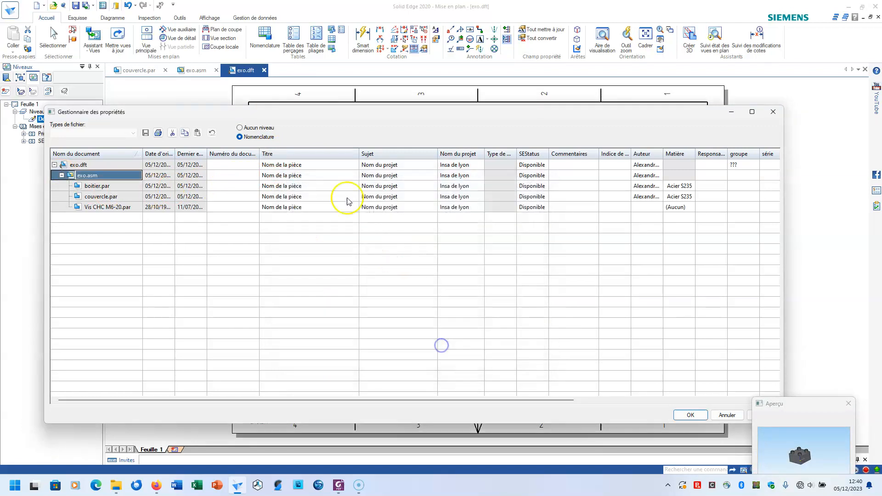
Step: Enter the titles Boitier for boitier.par, *Couvercle for couvercle.par and Vis Chc M6 - 20 for the screw
click(277, 188)
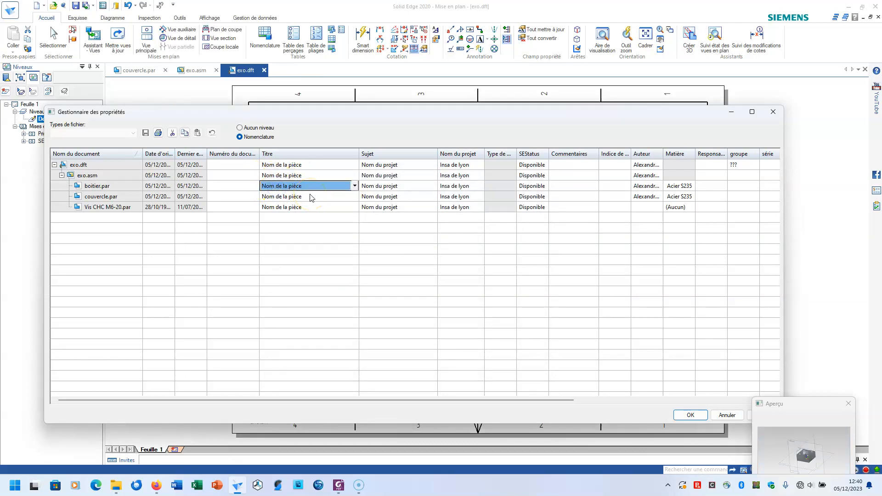
text(Boite)
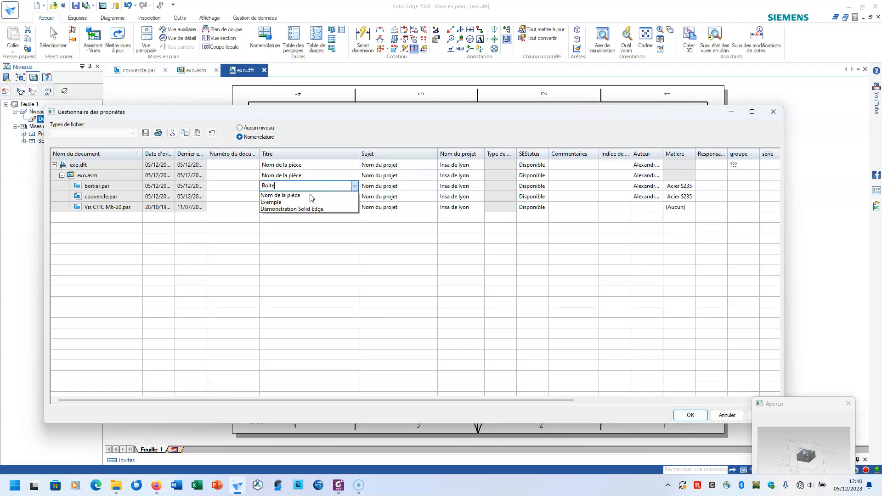
key(Return)
click(312, 198)
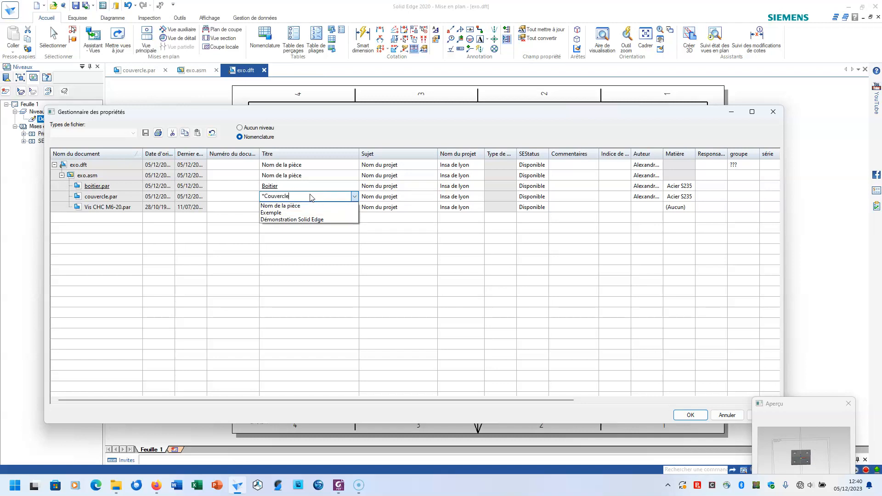
key(Return)
key(Down)
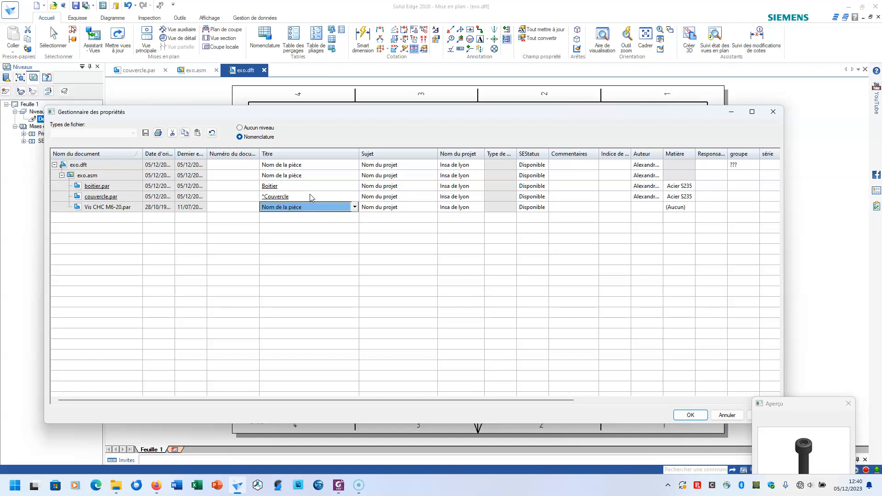
text(Vis Chc M6 - 20)
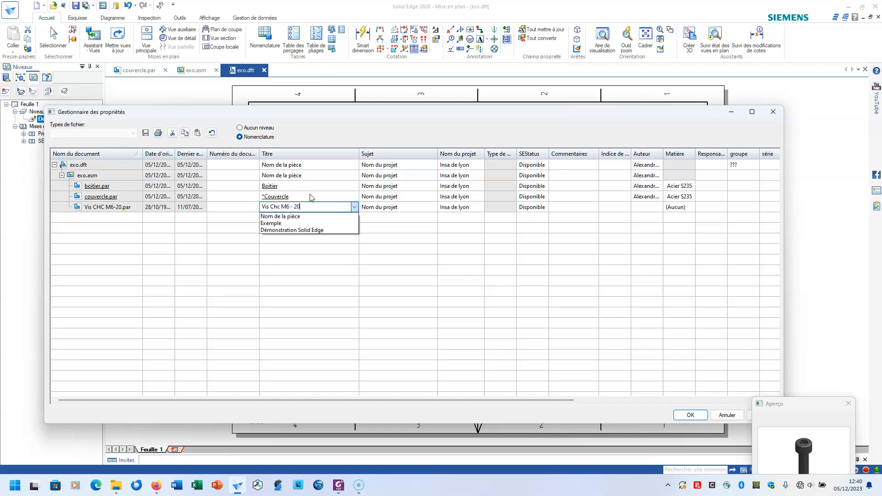
key(Return)
Step: Set the document numbers to 01 for boitier.par, 02 for couvercle.par and 03 for Vis CHC M6-20.par
click(232, 186)
text(01)
key(Return)
text(02)
key(Return)
text(03)
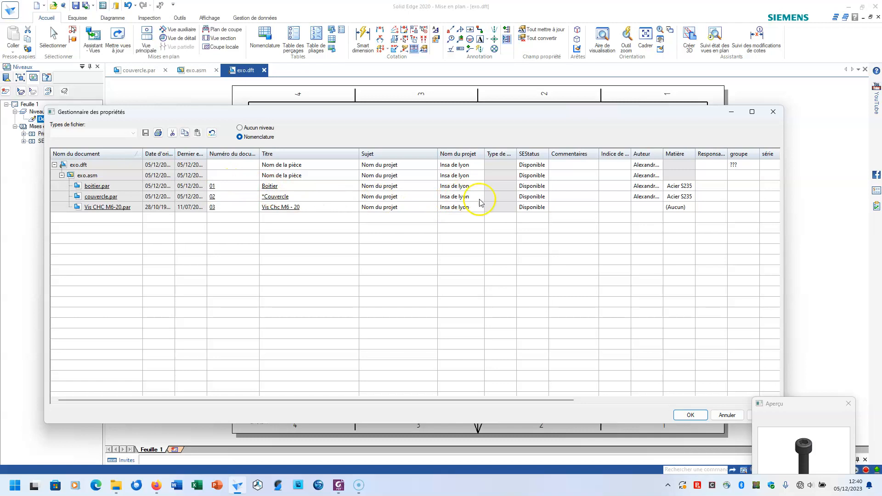
Step: Set the subject to exo for exo.asm and its three parts
click(401, 186)
click(396, 176)
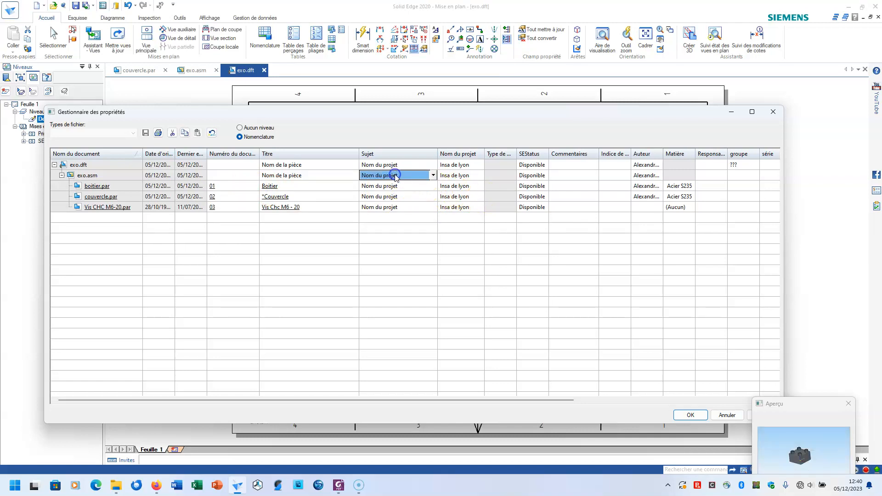
text(exo)
drag(390, 186, 389, 210)
text(exo)
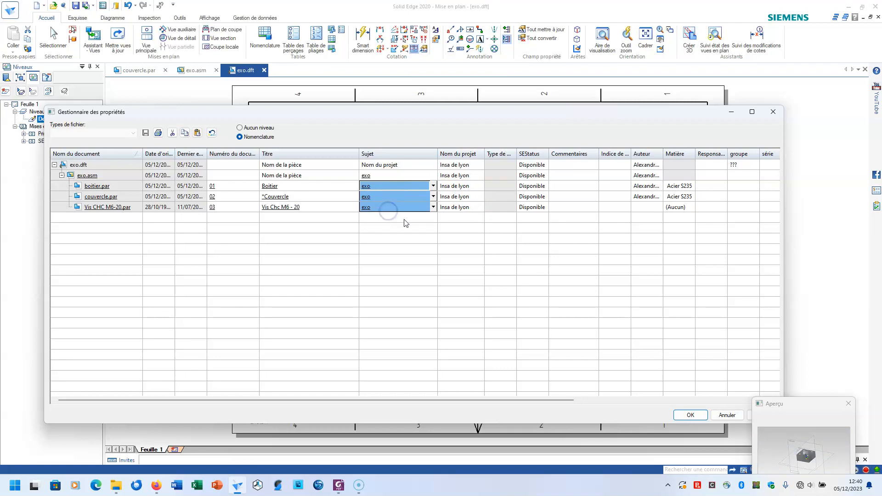
Step: Correct the title of couvercle.par to Couvercle and update the drawing with the edited properties
click(268, 197)
click(268, 198)
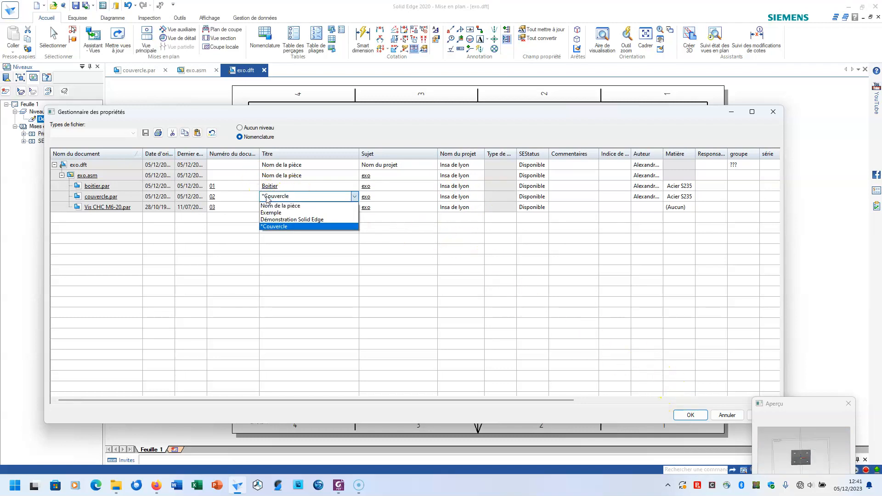
key(BackSpace)
key(Return)
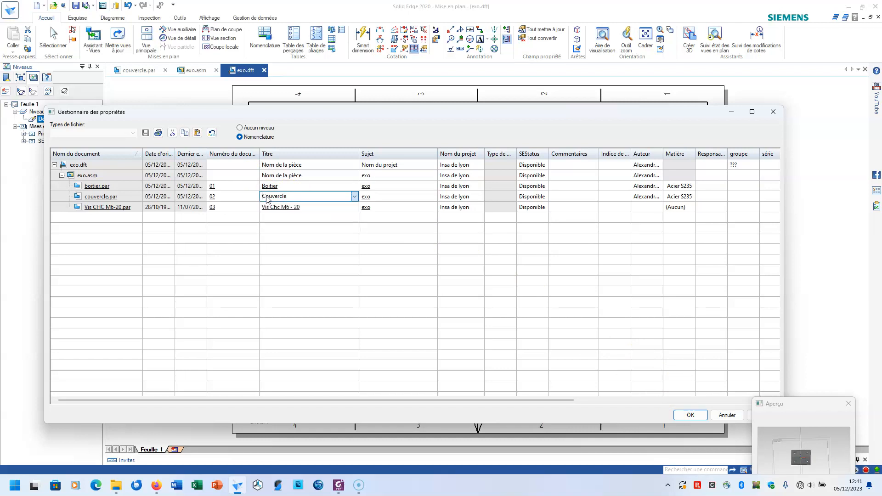
click(685, 413)
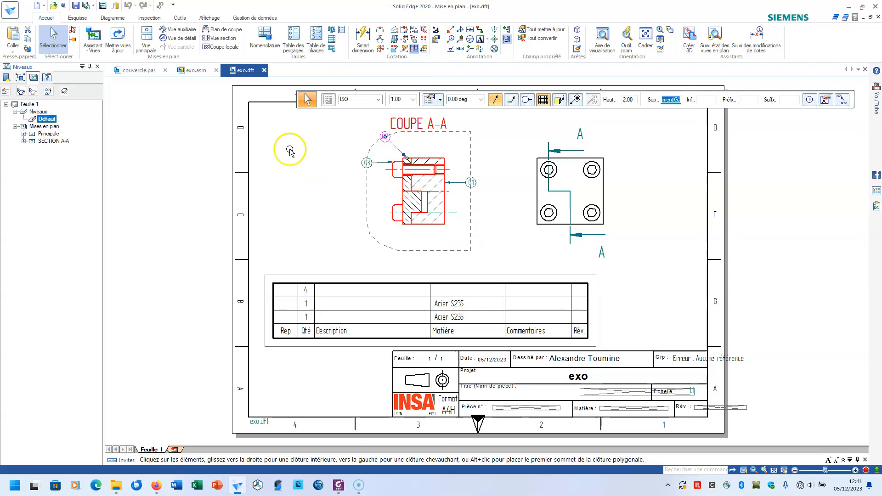
click(116, 36)
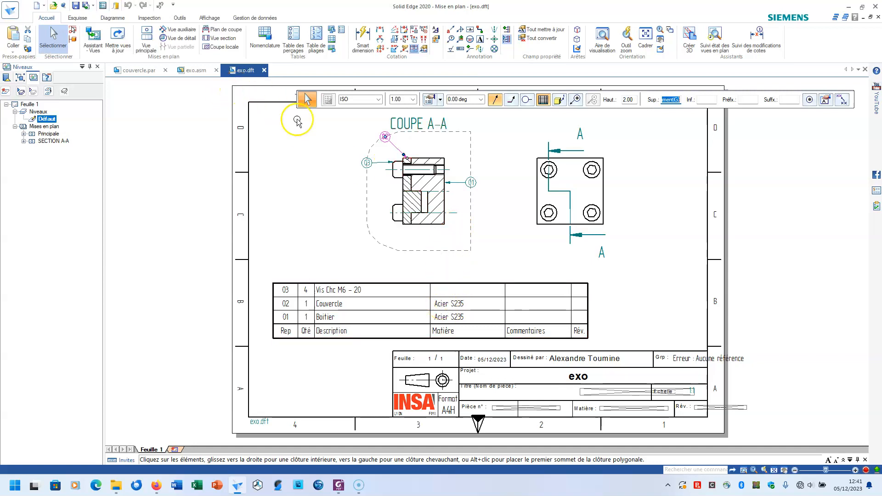
Step: Change the material of couvercle.par to Aluminium AU4G, 2024 and switch to the exo.asm assembly
click(152, 72)
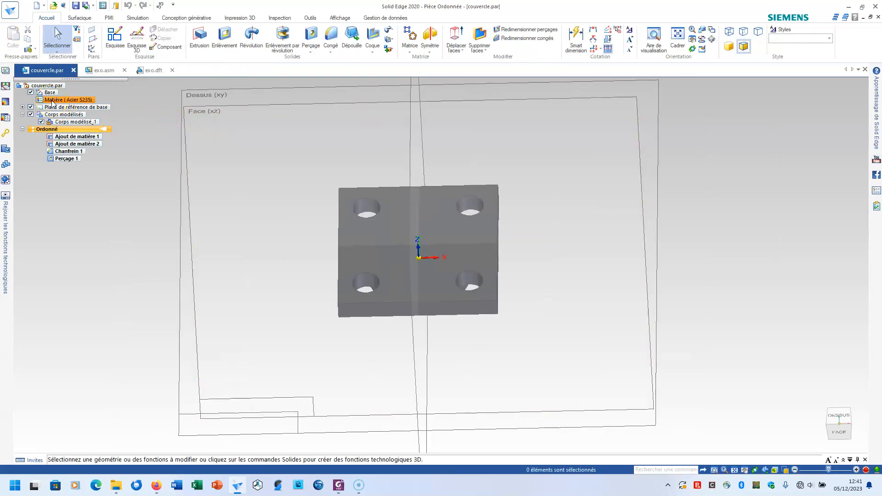
double_click(53, 101)
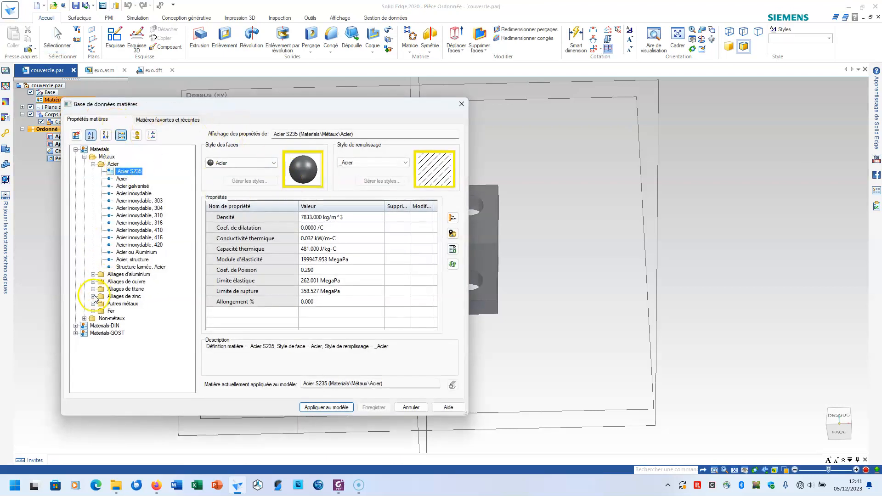
click(85, 319)
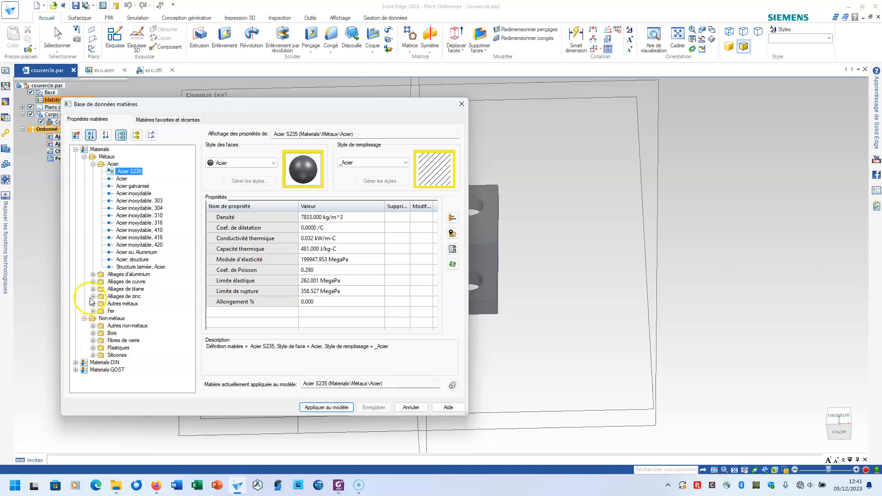
click(93, 275)
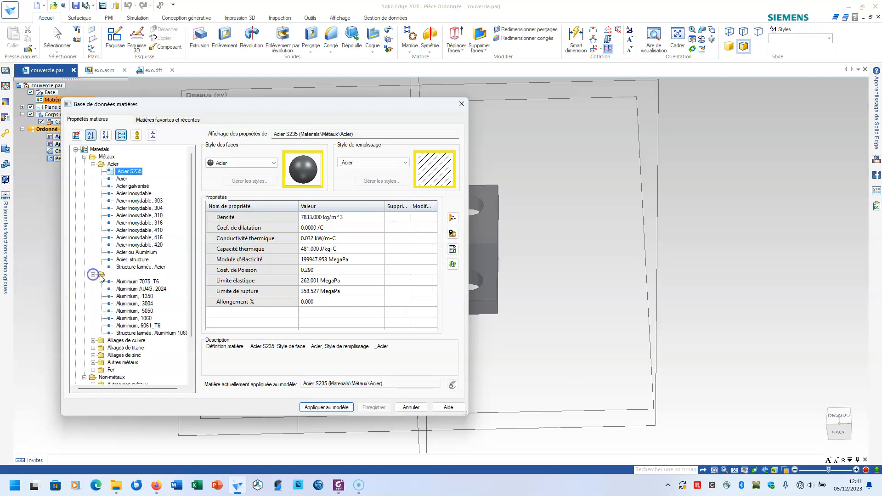
click(141, 289)
click(322, 410)
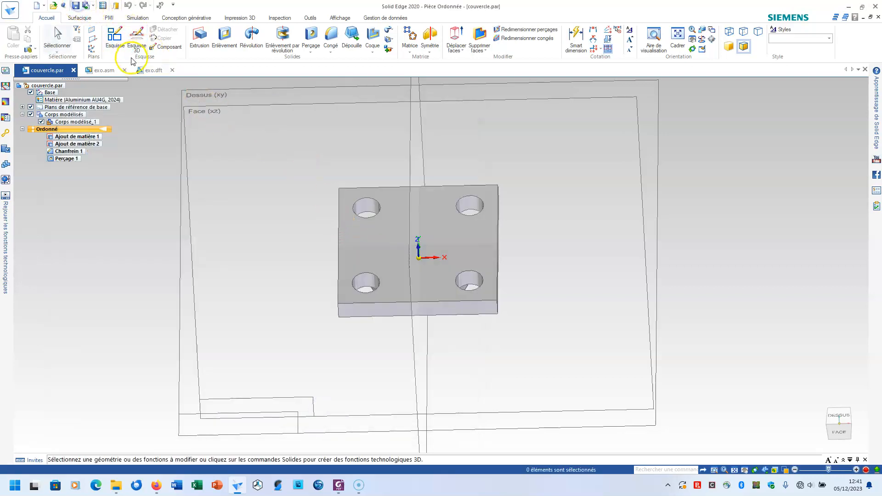
click(104, 71)
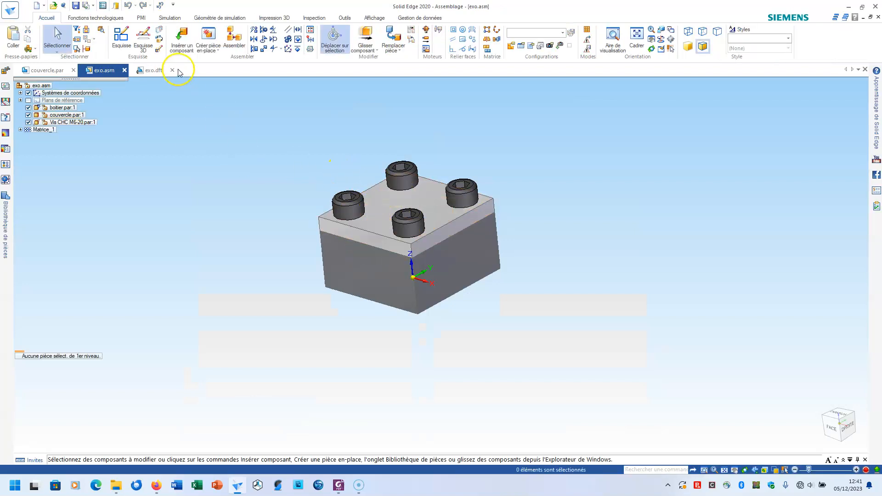
Step: Switch to the exo.dft drawing, dismiss the out-of-date views notice and update the drawing views
click(154, 71)
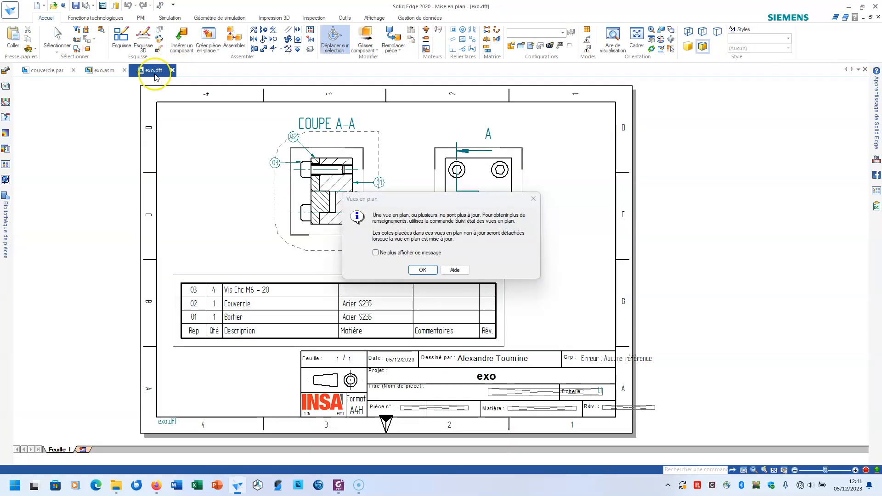
click(422, 270)
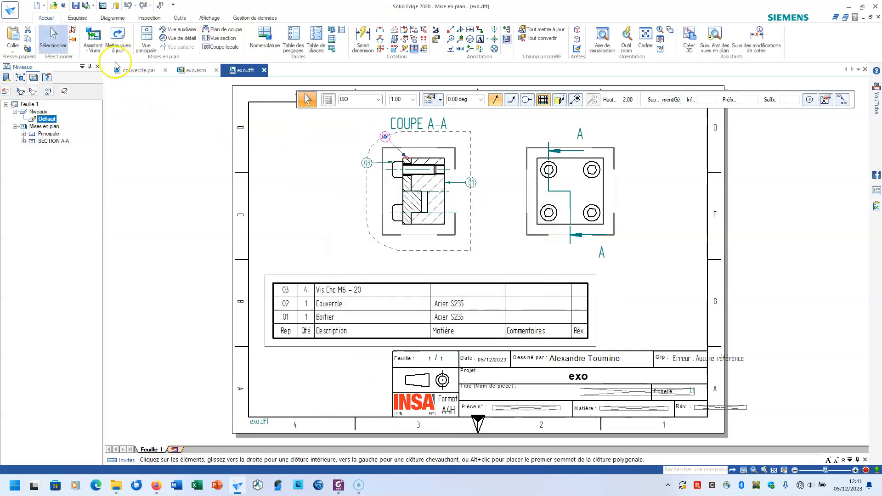
click(118, 39)
click(385, 137)
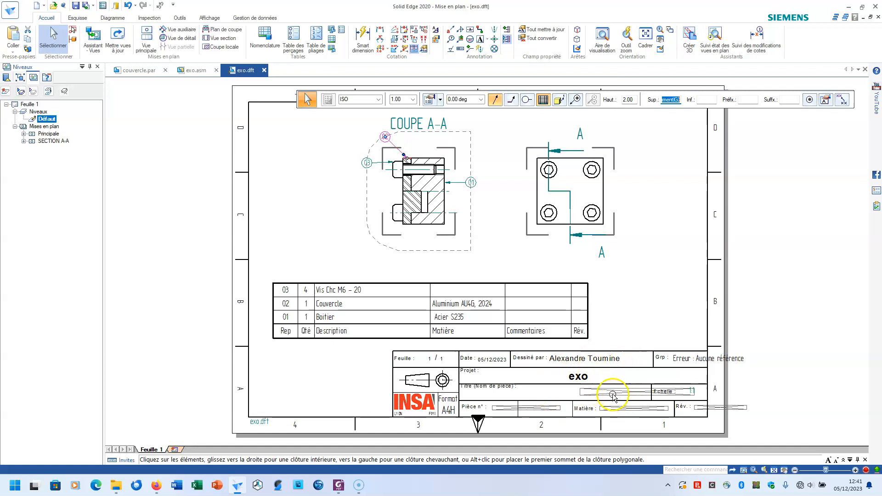
Step: Set the title of exo.asm to demo asm du boitier in its file properties and save the assembly
click(199, 72)
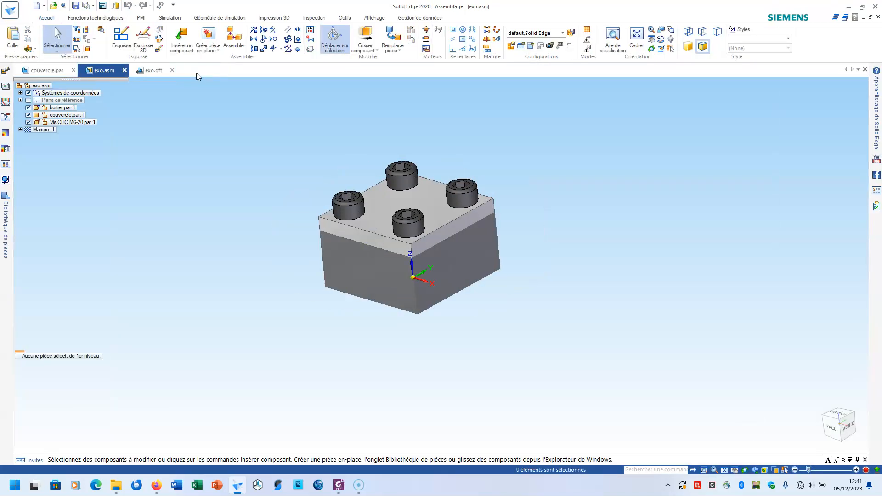
click(10, 10)
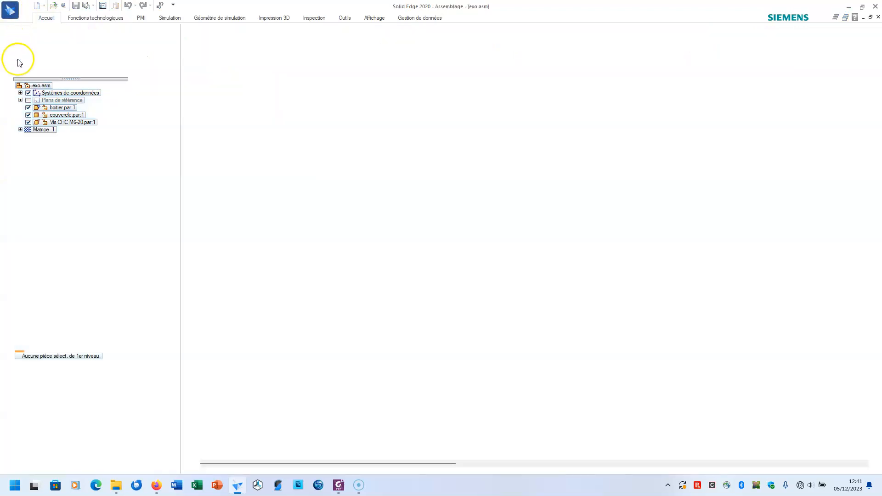
click(23, 222)
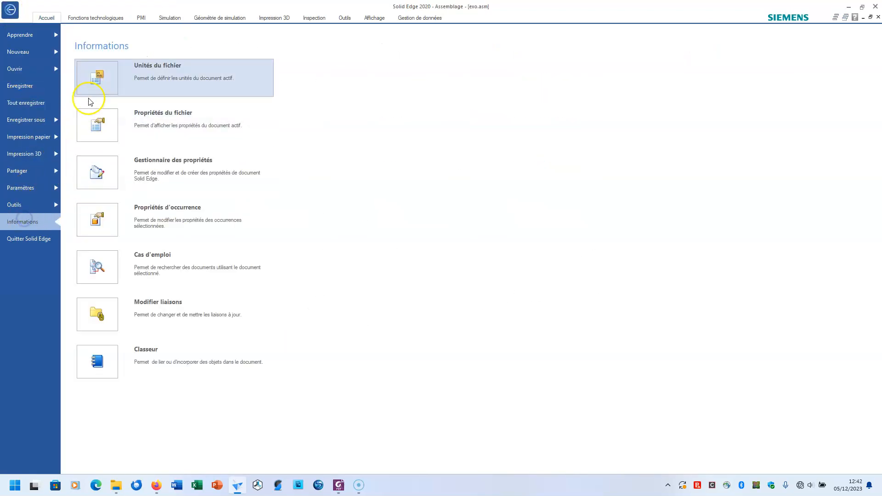
click(97, 123)
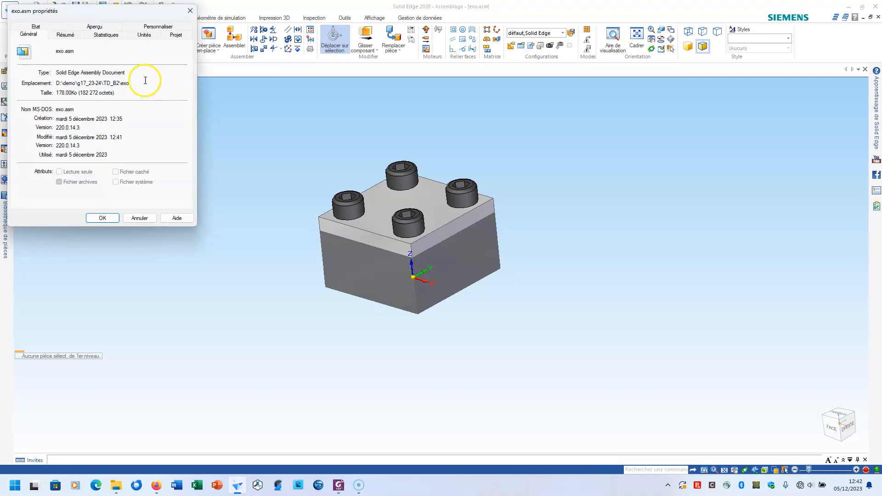
click(68, 36)
click(91, 51)
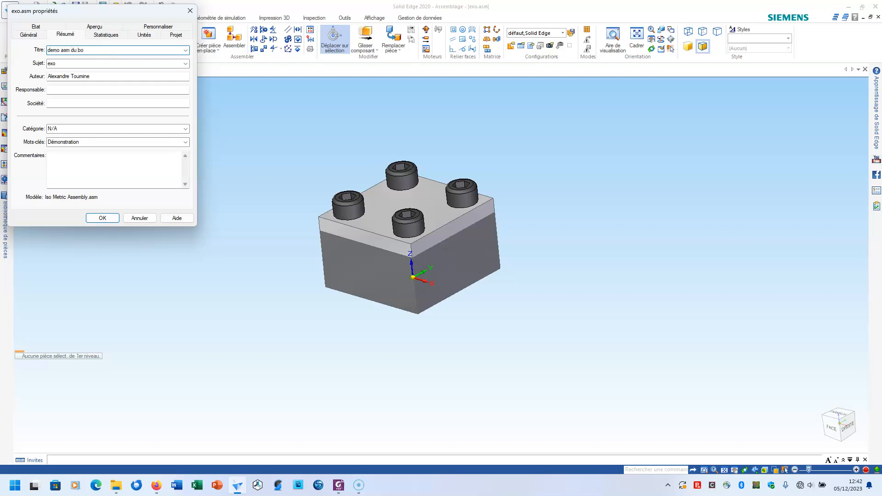
click(174, 35)
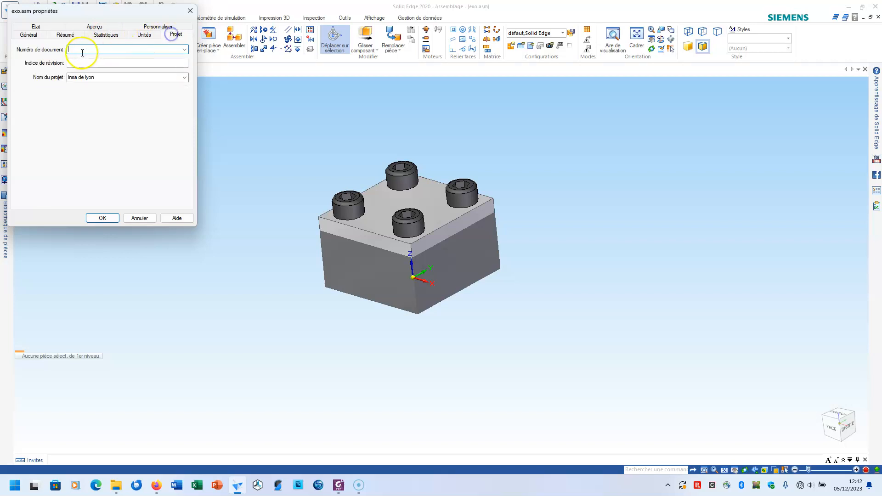
click(64, 35)
click(102, 216)
click(75, 6)
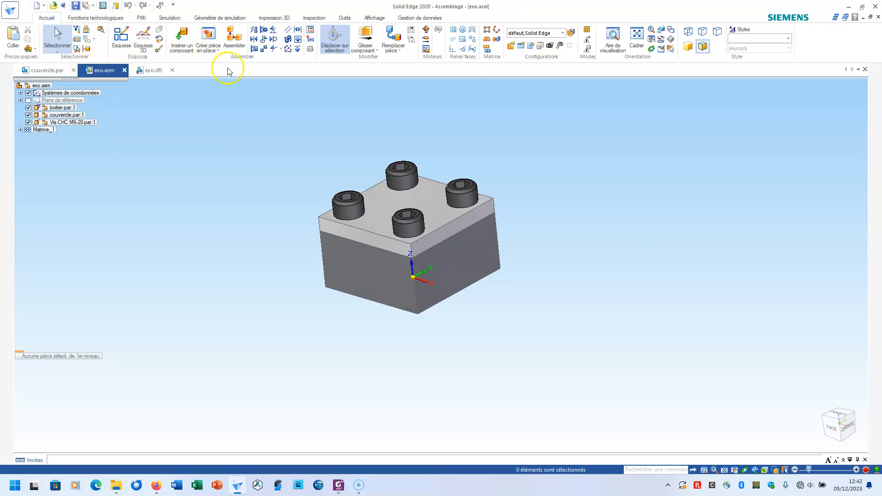
Step: Save exo.asm again and update the views and title block of the exo.dft drawing
click(345, 18)
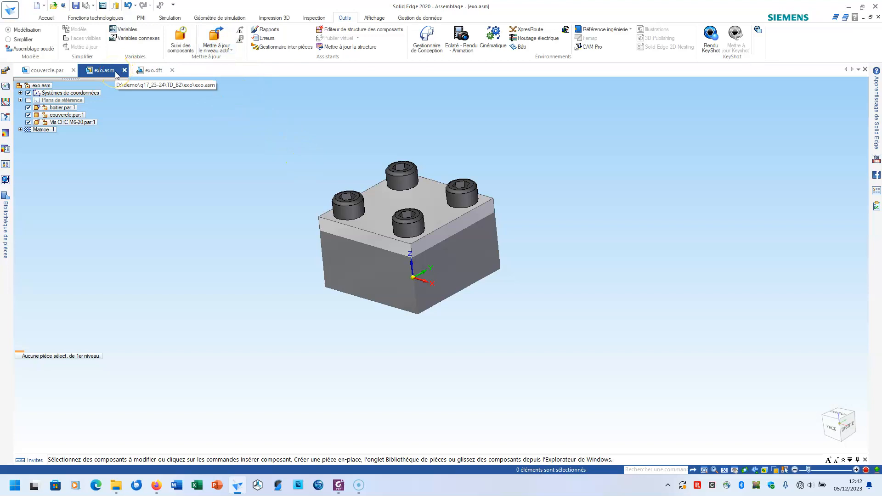
click(44, 71)
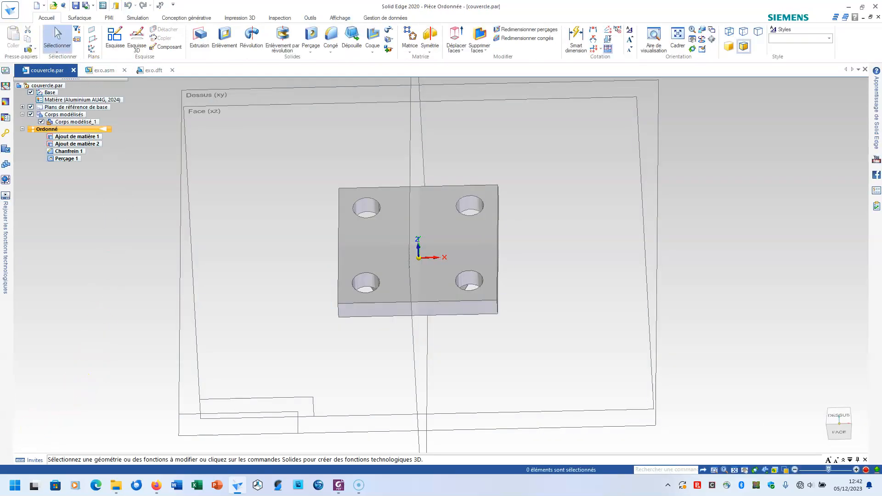
click(105, 70)
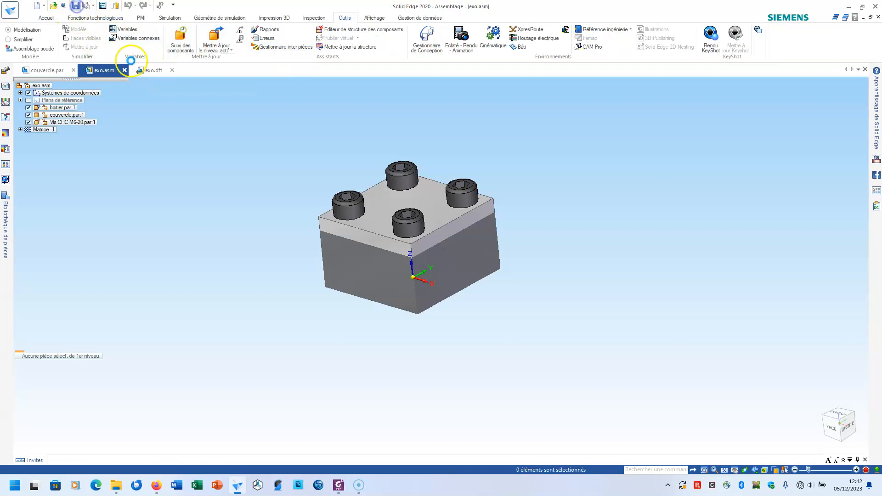
click(150, 71)
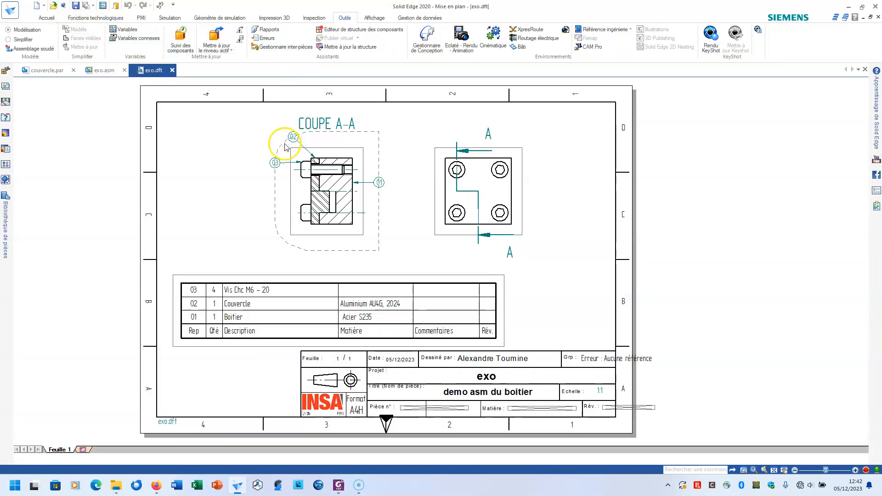
click(118, 39)
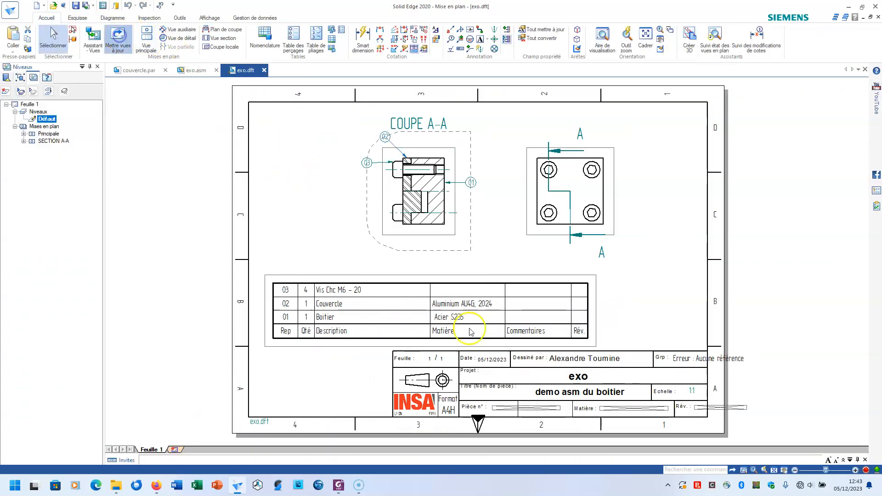
click(589, 376)
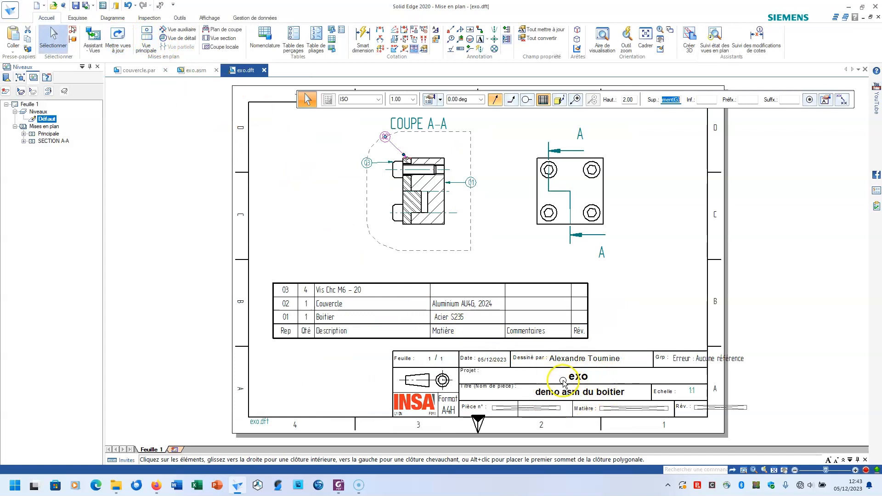